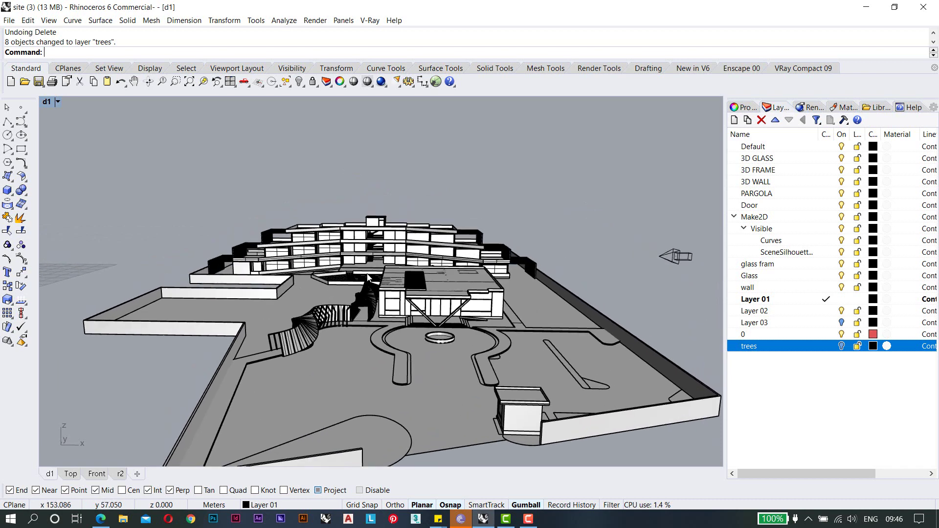
# Restore the saved named view r1 in the maximized shaded viewport.
pyautogui.scroll(5, 376, 260)
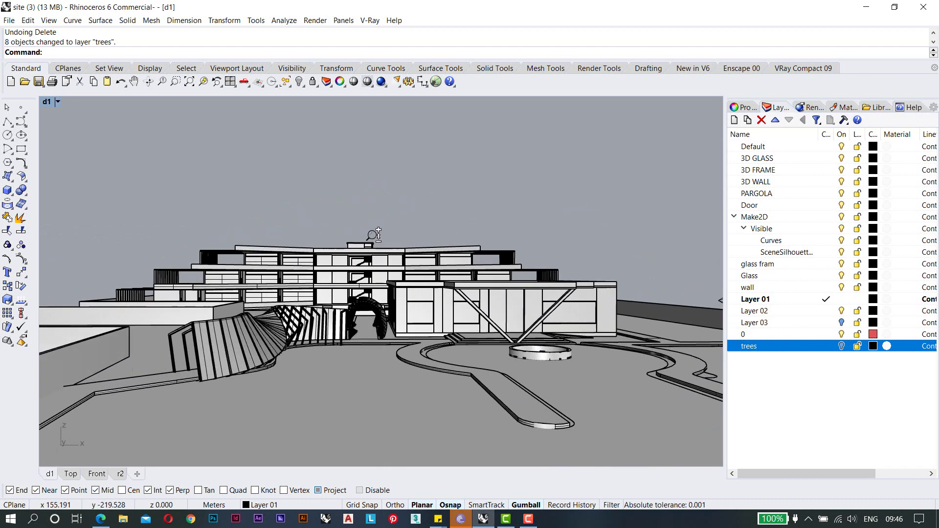
pyautogui.click(46, 101)
pyautogui.moveTo(128, 317)
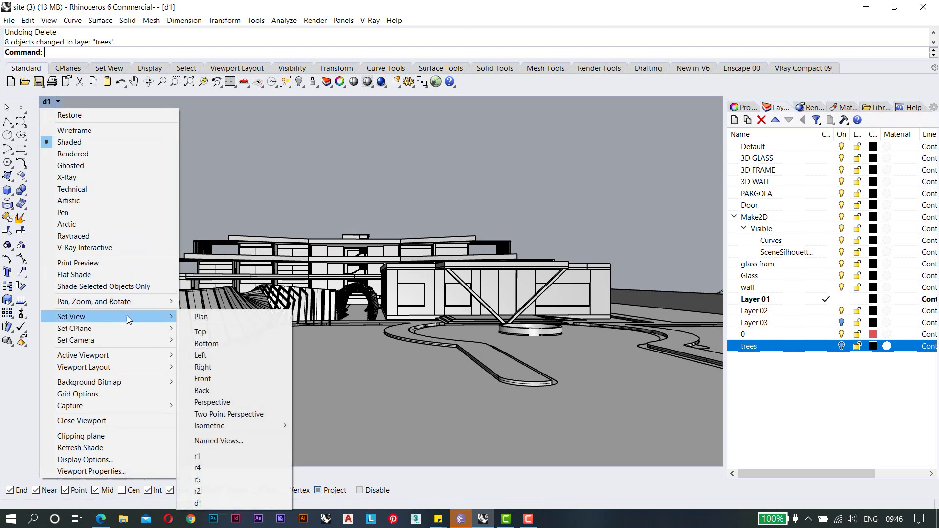
pyautogui.click(226, 458)
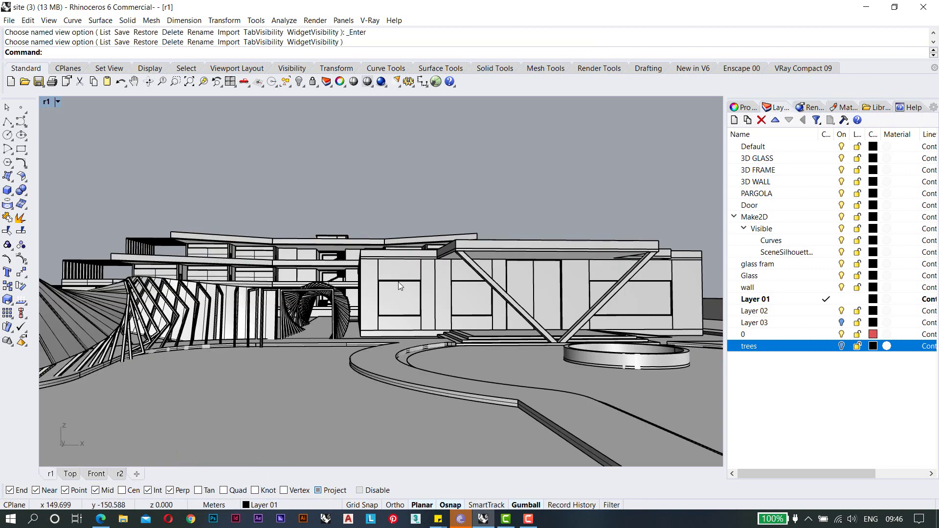
# Return to the four-viewport layout and delete both directional lights beside the site in the Top view.
pyautogui.doubleClick(47, 102)
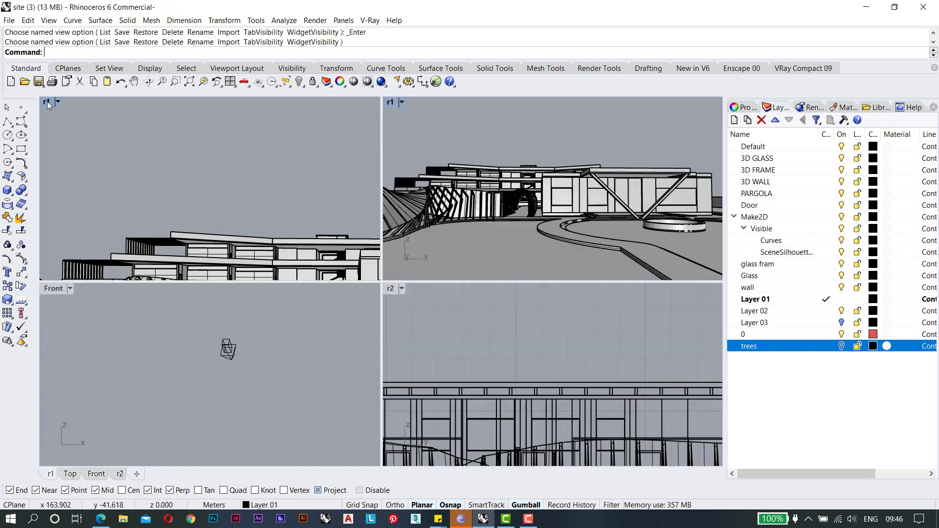
pyautogui.scroll(-20, 123, 134)
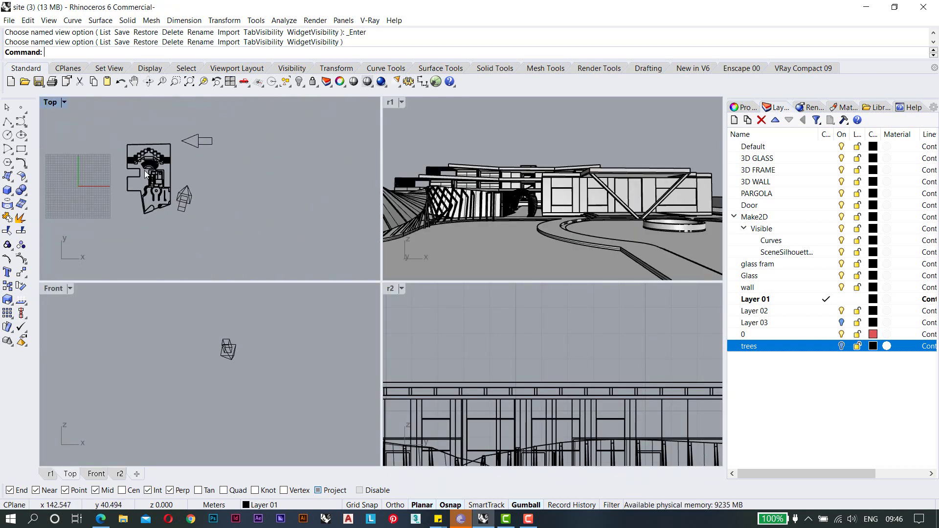
pyautogui.scroll(3, 145, 172)
pyautogui.click(224, 222)
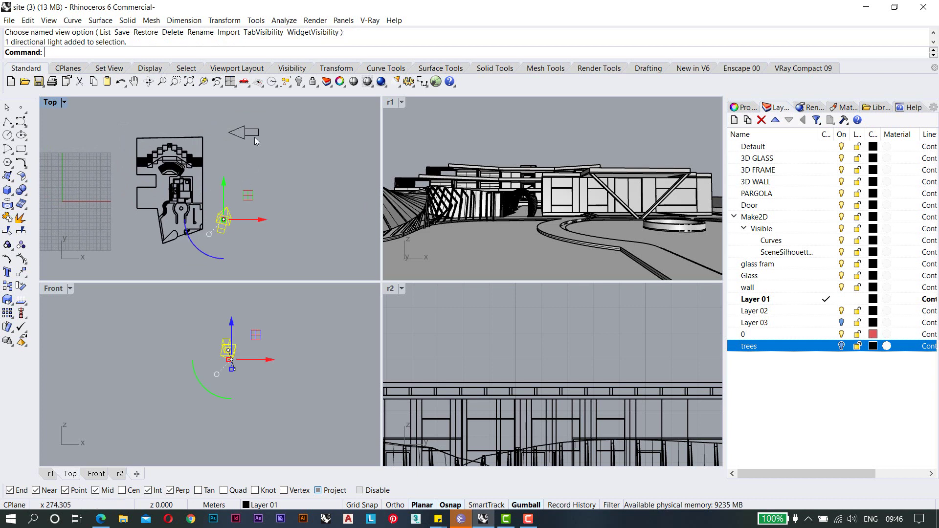
pyautogui.click(254, 141)
pyautogui.press('Escape')
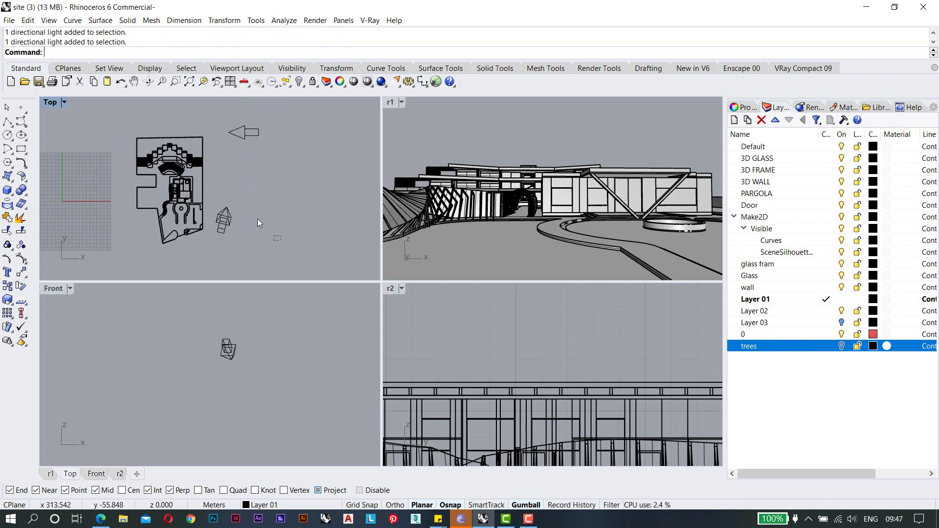
pyautogui.hotkey('ctrl', 'shift', 'p')
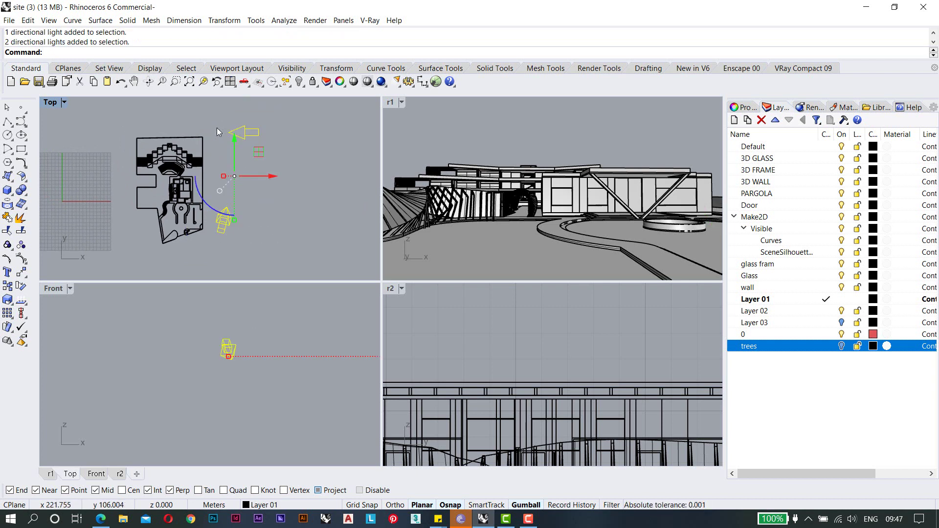
pyautogui.press('Delete')
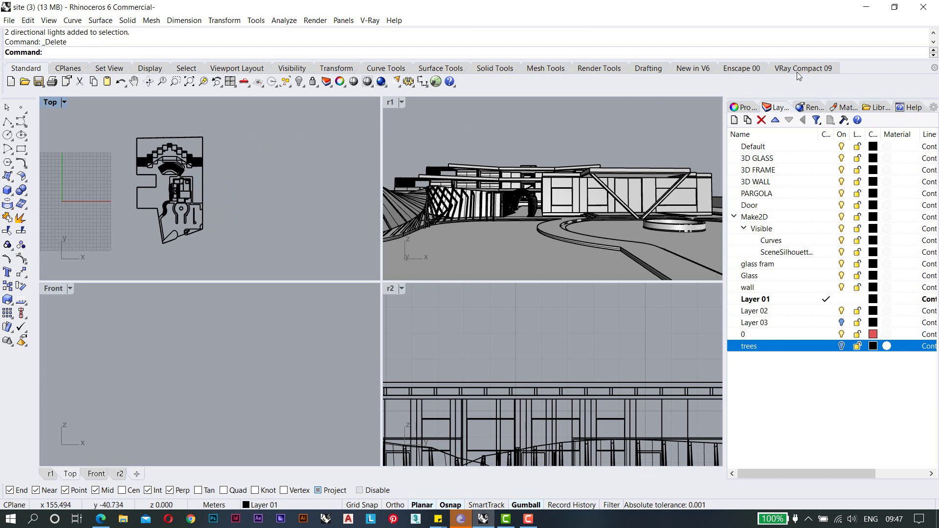
# Add a V-Ray sun light with manual control enabled, placing it on the open area east of the site in the Top view.
pyautogui.click(823, 69)
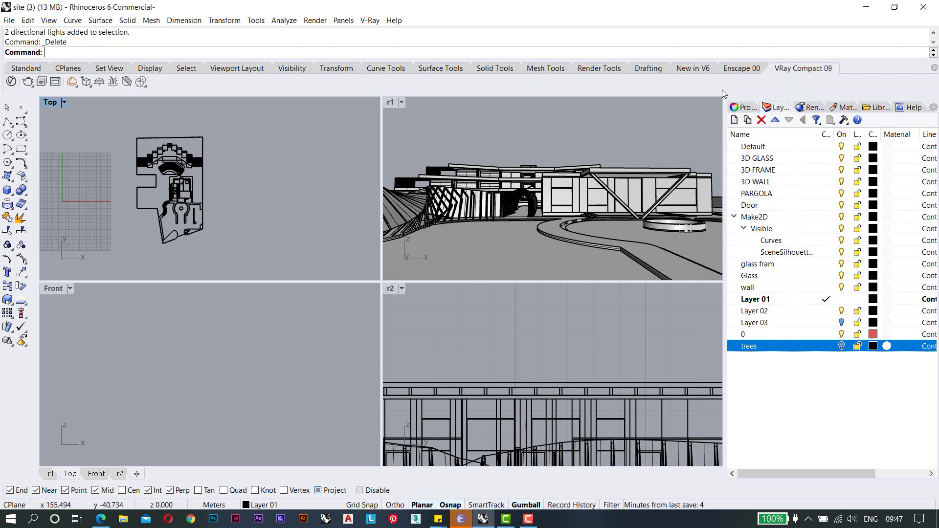
pyautogui.click(77, 87)
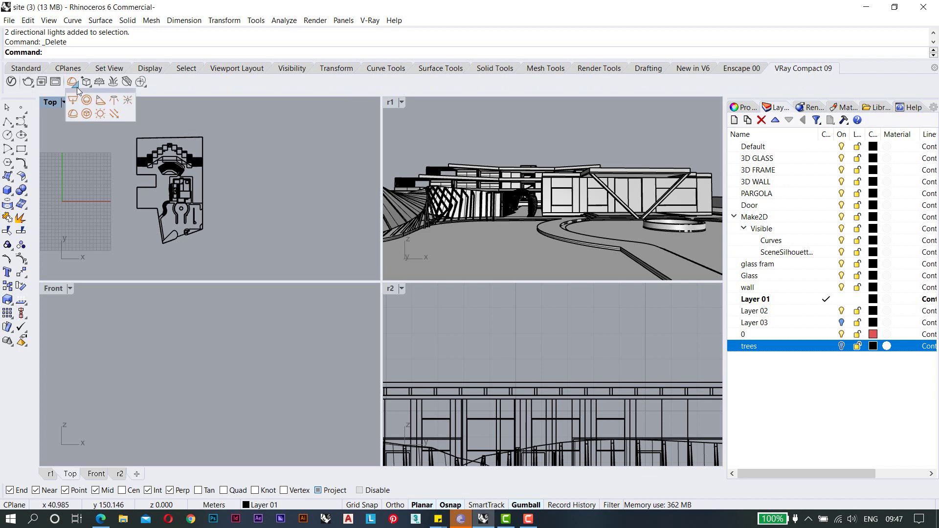
pyautogui.click(100, 114)
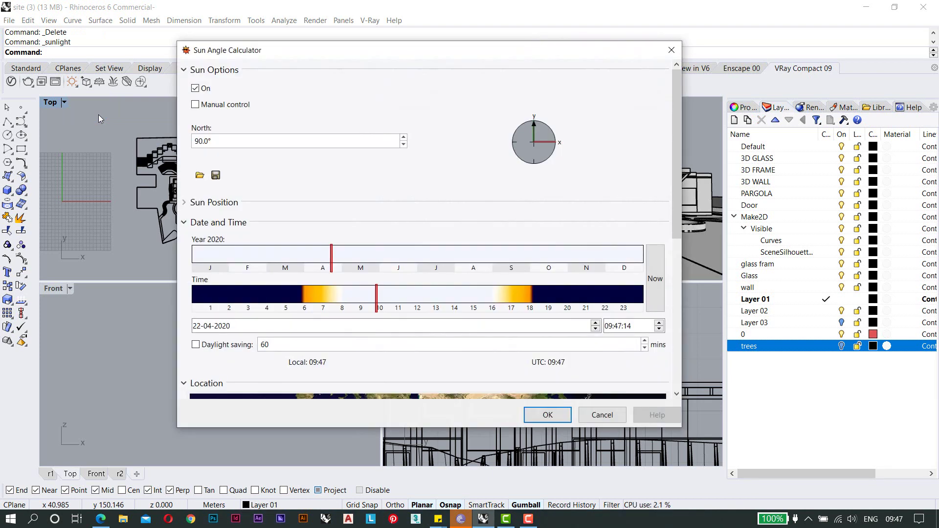
pyautogui.click(196, 104)
pyautogui.click(548, 415)
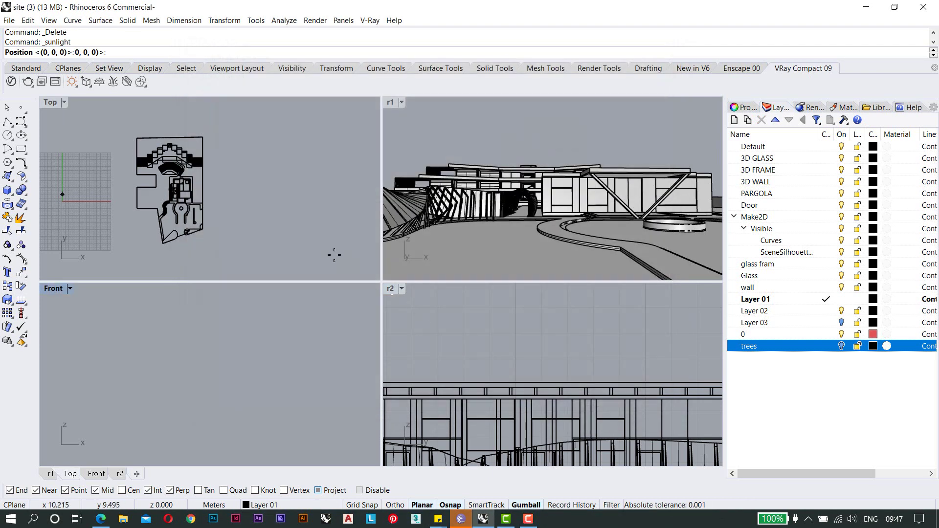
pyautogui.click(269, 207)
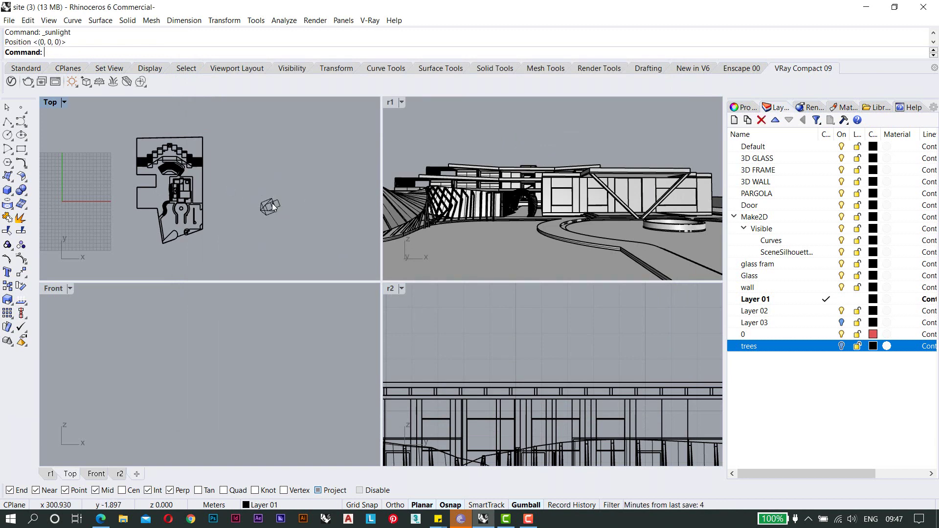
# Show the camera of the r1 viewport and maximize the Top view to see its cone against the site.
pyautogui.click(395, 102)
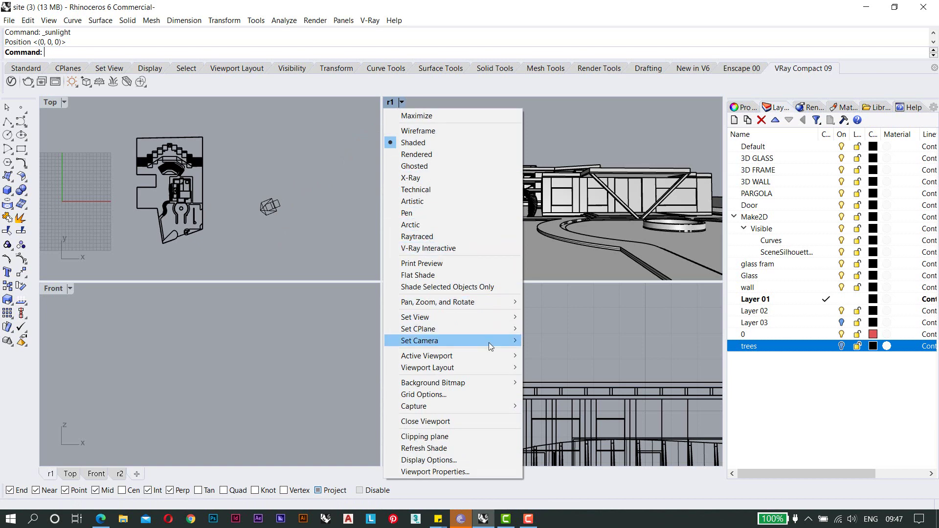
pyautogui.moveTo(491, 341)
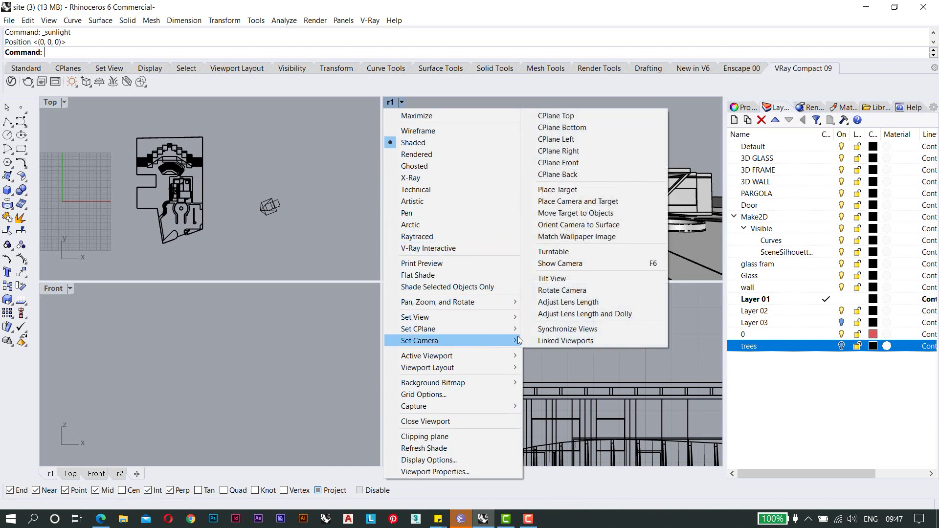
pyautogui.click(572, 264)
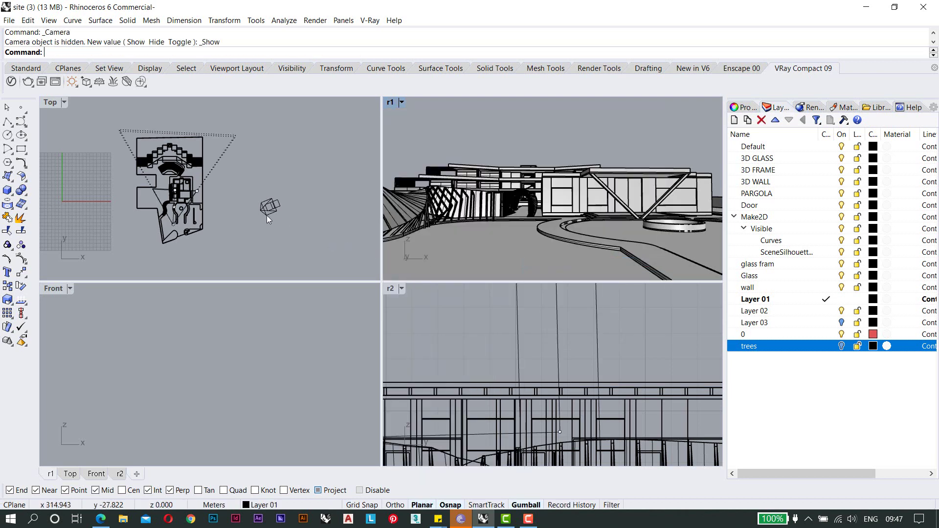
pyautogui.scroll(2, 227, 225)
pyautogui.scroll(1, 227, 226)
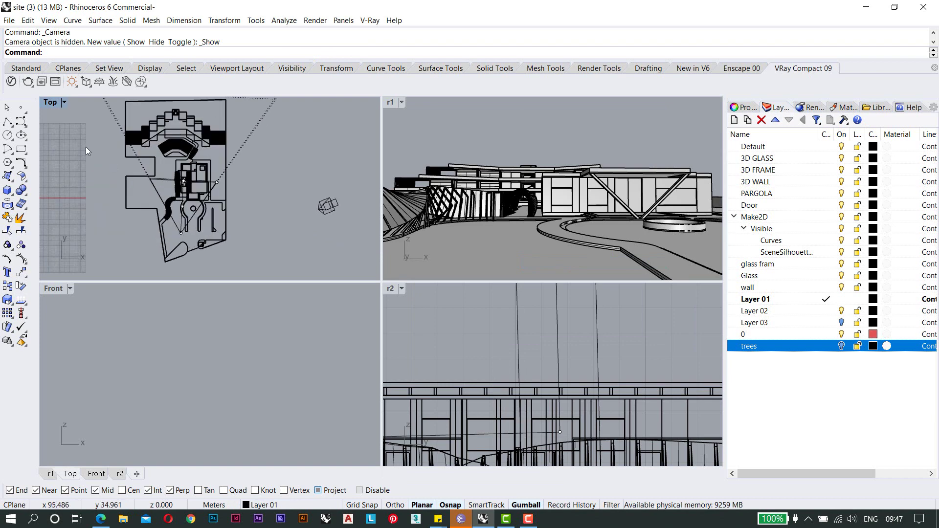
pyautogui.doubleClick(47, 104)
pyautogui.scroll(1, 364, 284)
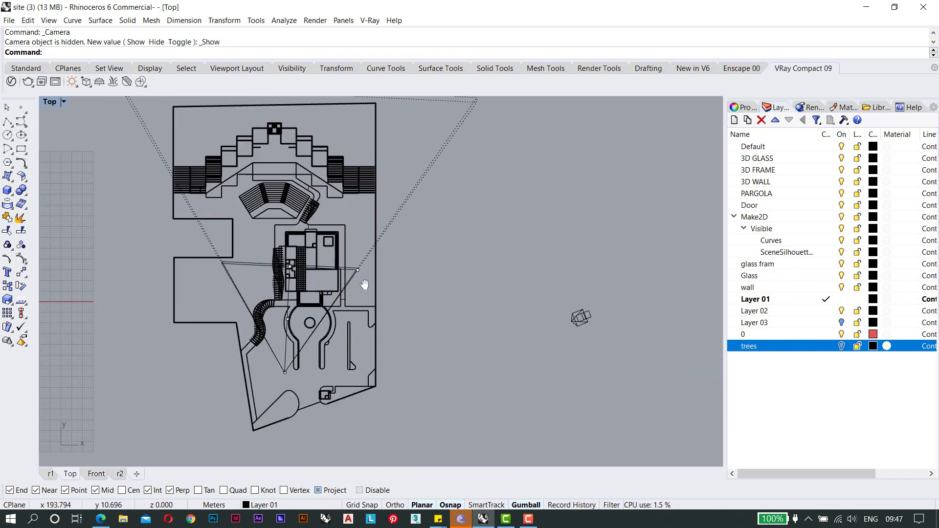
# Select the sun light and rotate it in the Front view to adjust the tilt of its rays.
pyautogui.moveTo(541, 290); pyautogui.dragTo(607, 352)
pyautogui.scroll(1, 535, 255)
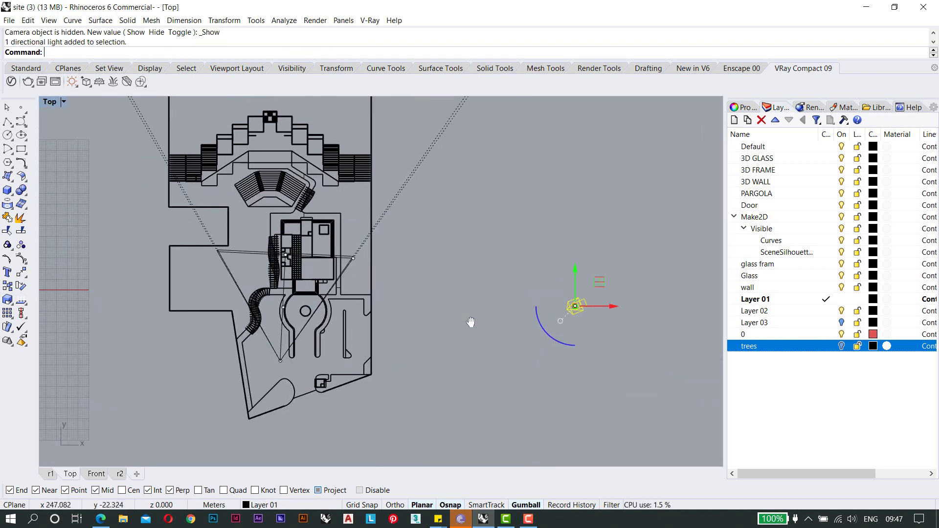
pyautogui.moveTo(535, 254); pyautogui.dragTo(578, 275, button='right')
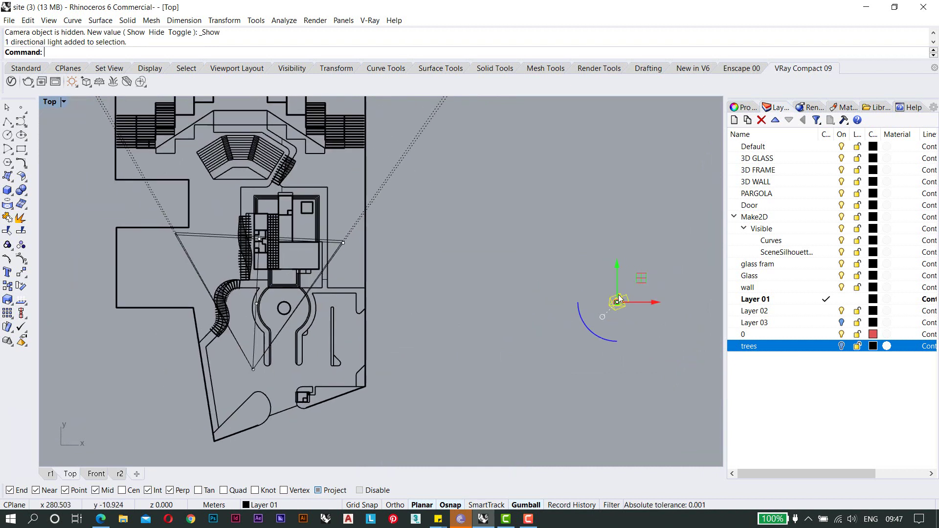
pyautogui.moveTo(618, 312); pyautogui.dragTo(543, 318, button='right')
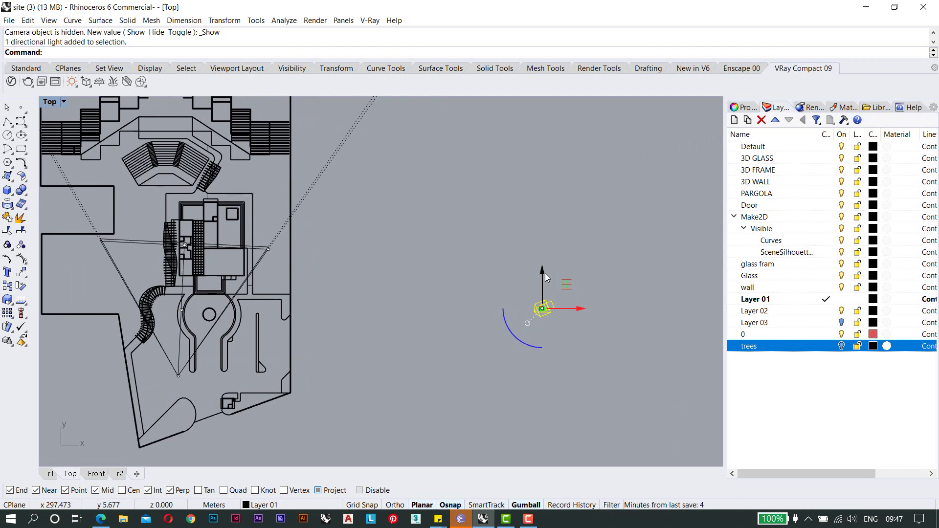
pyautogui.moveTo(488, 254); pyautogui.dragTo(518, 219, button='right')
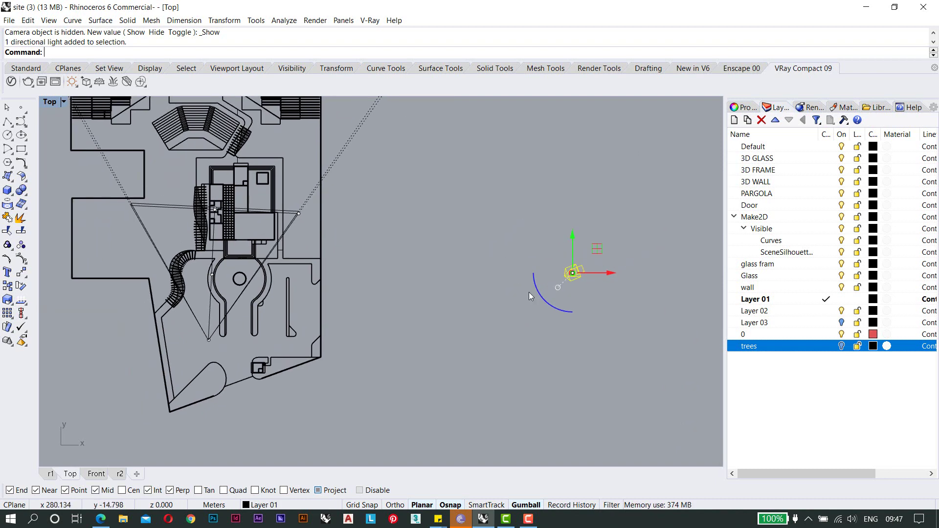
pyautogui.doubleClick(44, 105)
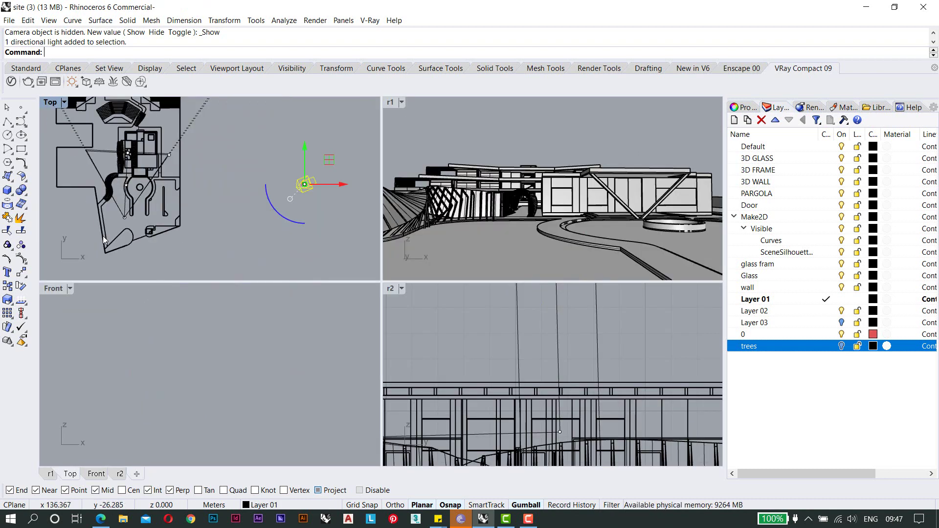
pyautogui.doubleClick(63, 289)
pyautogui.scroll(-18, 289, 327)
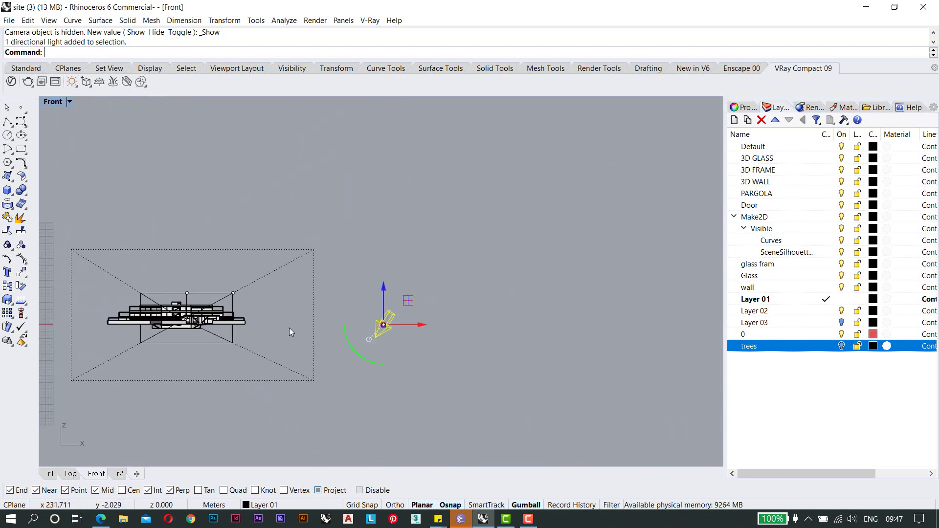
pyautogui.scroll(9, 293, 328)
pyautogui.moveTo(332, 332); pyautogui.dragTo(463, 327, button='right')
pyautogui.scroll(-4, 507, 335)
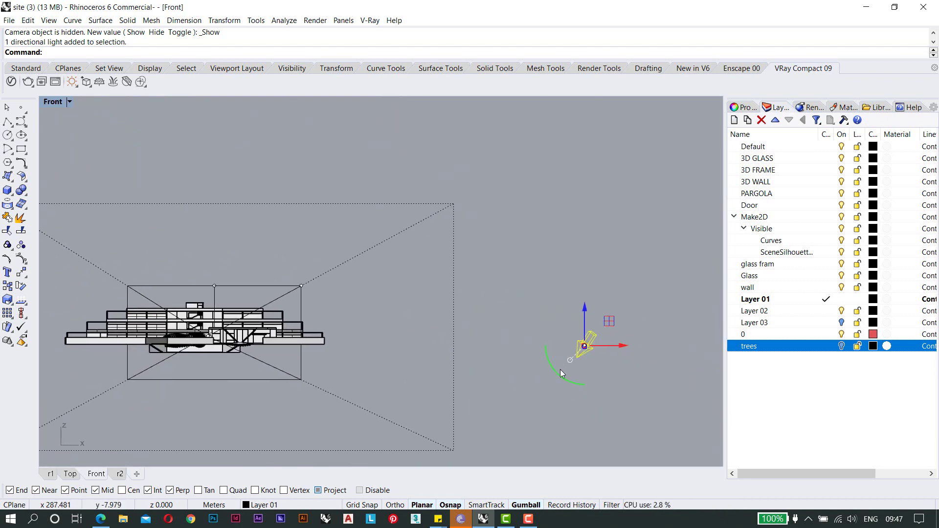
pyautogui.click(560, 348)
pyautogui.moveTo(533, 275); pyautogui.dragTo(533, 275)
pyautogui.moveTo(563, 377); pyautogui.dragTo(547, 320)
pyautogui.click(547, 320)
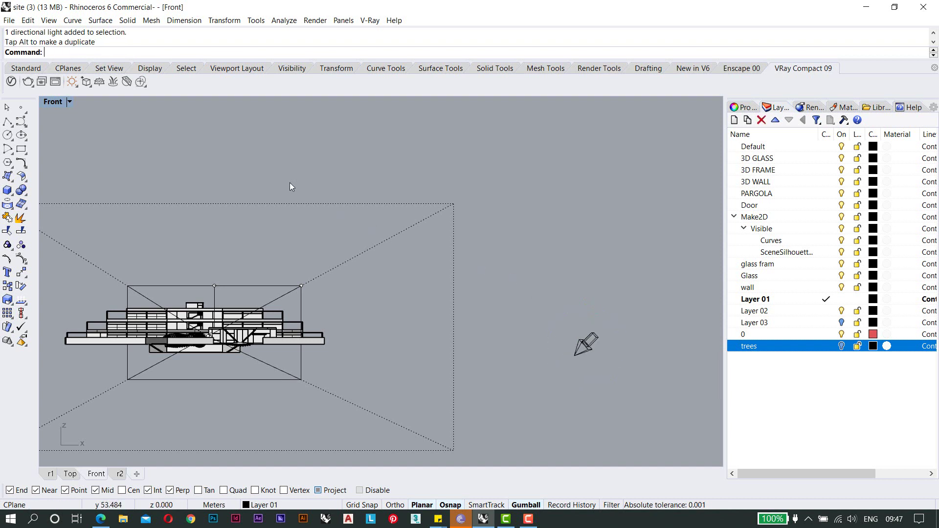
# Rotate the sun light in the maximized Top view so that it points northwest toward the buildings.
pyautogui.doubleClick(51, 104)
pyautogui.doubleClick(50, 103)
pyautogui.moveTo(611, 308); pyautogui.dragTo(500, 196)
pyautogui.moveTo(548, 332); pyautogui.dragTo(520, 290)
pyautogui.click(491, 272)
pyautogui.moveTo(476, 277); pyautogui.dragTo(501, 291, button='right')
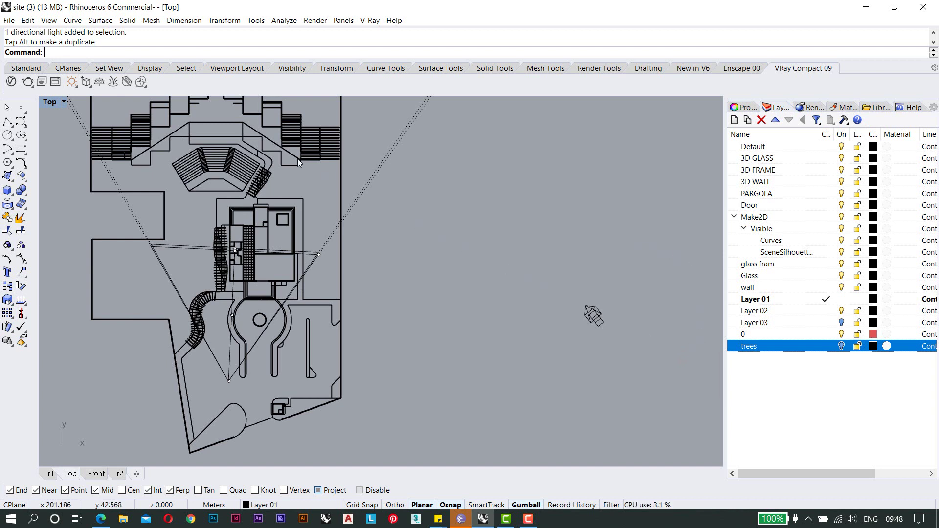
# Fine-tune the sun light's direction in the Top view with a further small rotation, leaving its position unchanged.
pyautogui.click(592, 314)
pyautogui.moveTo(564, 331); pyautogui.dragTo(547, 320, button='right')
pyautogui.moveTo(550, 333); pyautogui.dragTo(559, 337)
pyautogui.click(462, 297)
pyautogui.moveTo(498, 303); pyautogui.dragTo(553, 316, button='right')
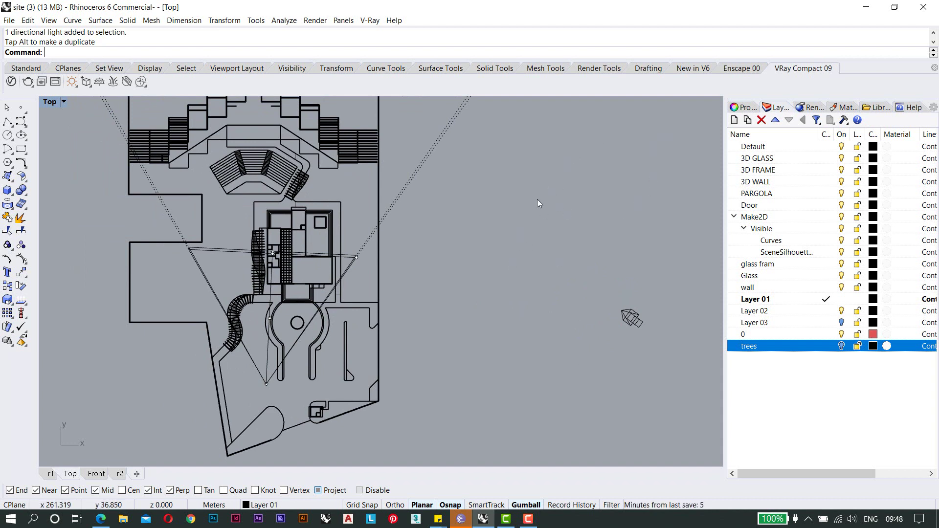
pyautogui.moveTo(481, 236); pyautogui.dragTo(441, 239, button='right')
# Maximize the r1 view and start a V-Ray production render of it in the frame buffer.
pyautogui.doubleClick(49, 102)
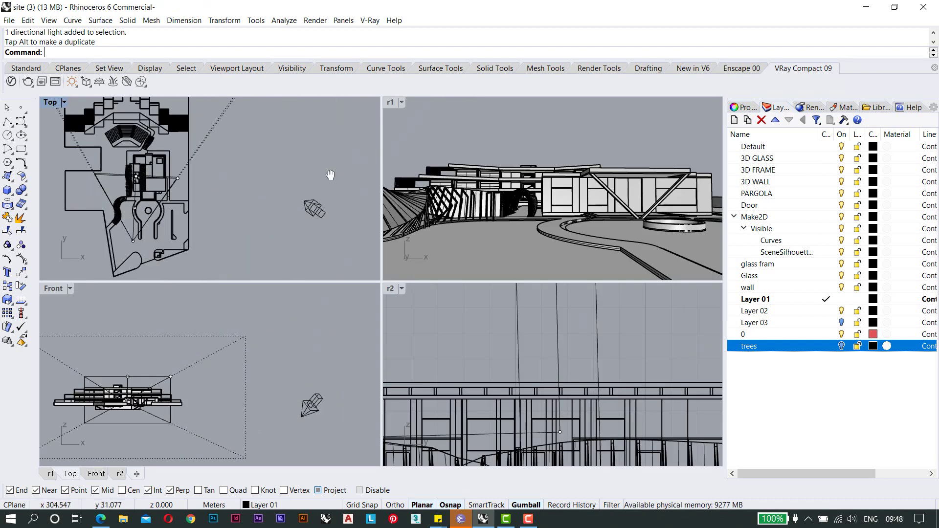
pyautogui.moveTo(330, 175); pyautogui.dragTo(329, 186, button='right')
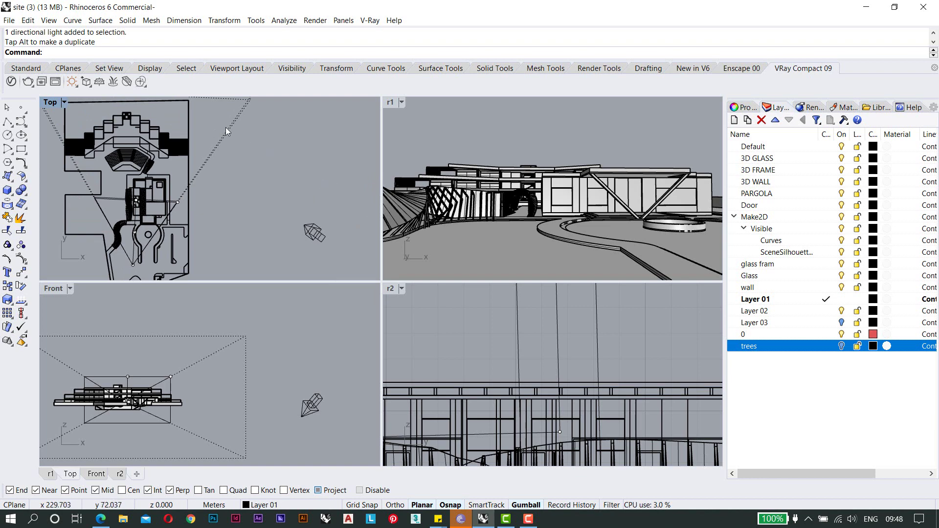
pyautogui.scroll(-3, 225, 127)
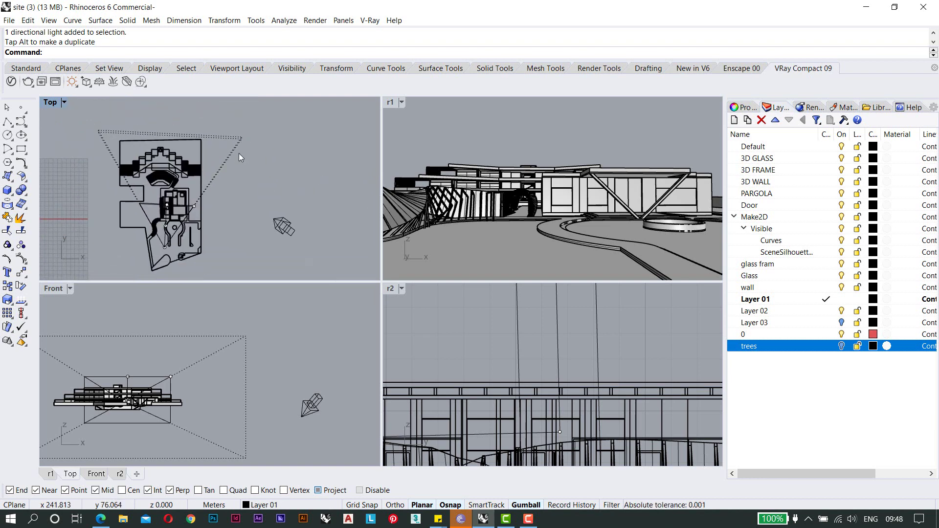
pyautogui.doubleClick(391, 101)
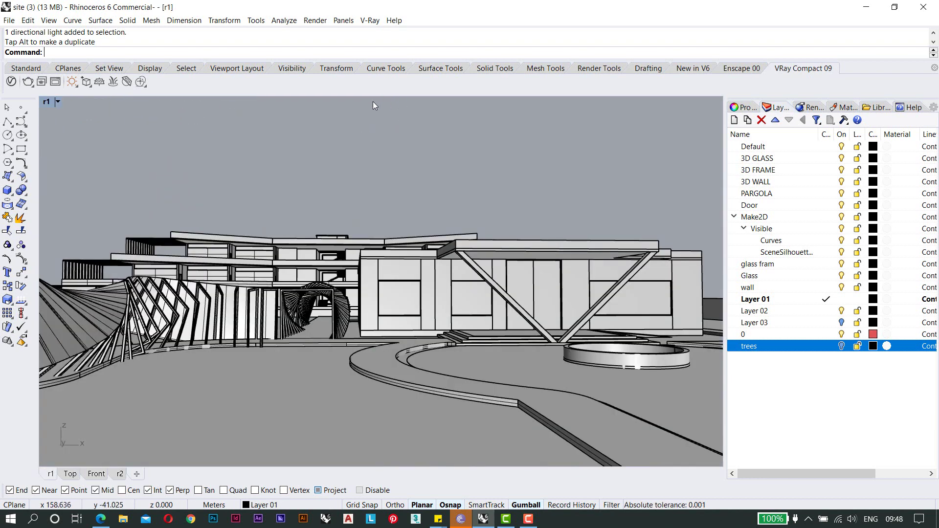
pyautogui.click(42, 81)
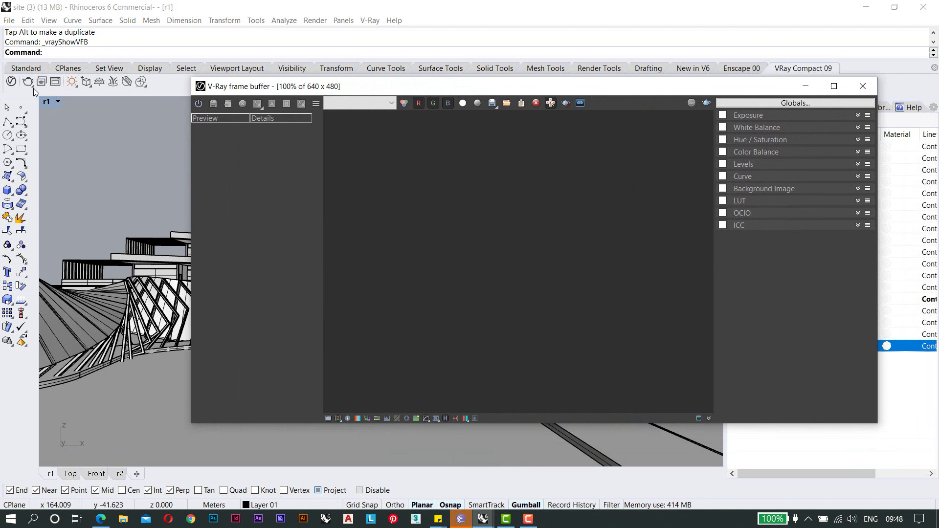
pyautogui.click(29, 83)
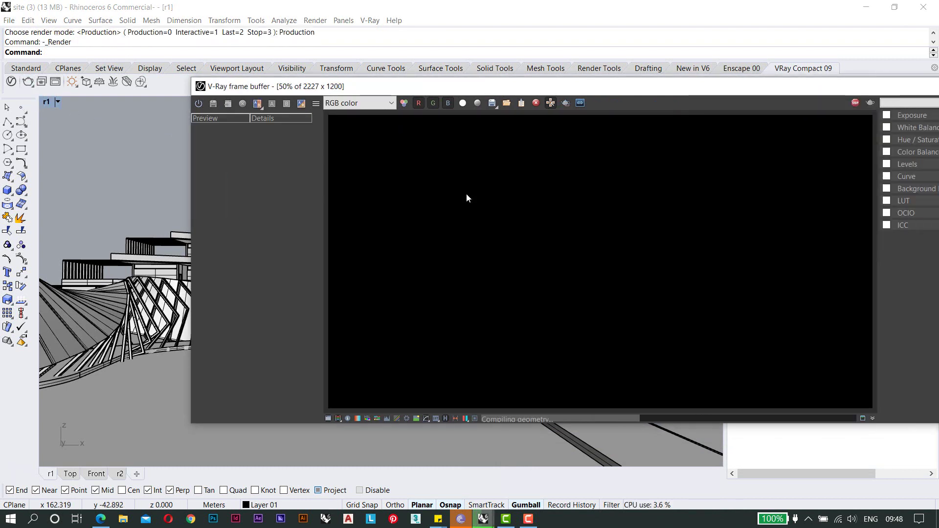
# Inspect the in-progress r1 render up close around the central facade and arch, and view the whole image again.
pyautogui.moveTo(613, 91); pyautogui.dragTo(519, 83)
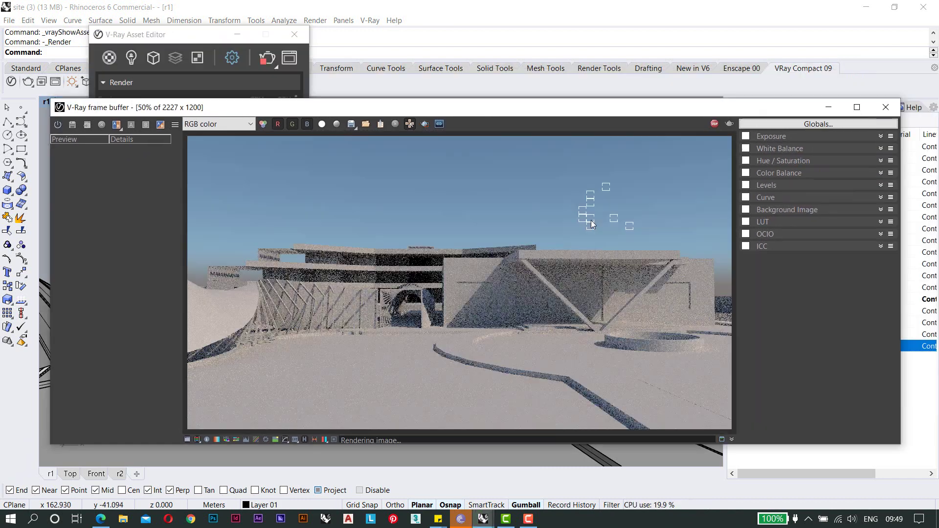
pyautogui.scroll(2, 430, 281)
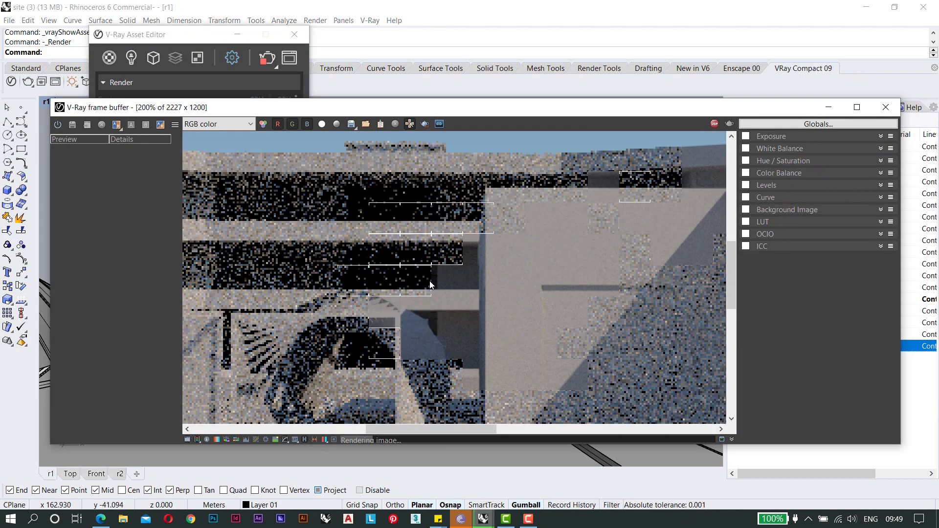
pyautogui.scroll(-2, 561, 267)
pyautogui.scroll(1, 312, 264)
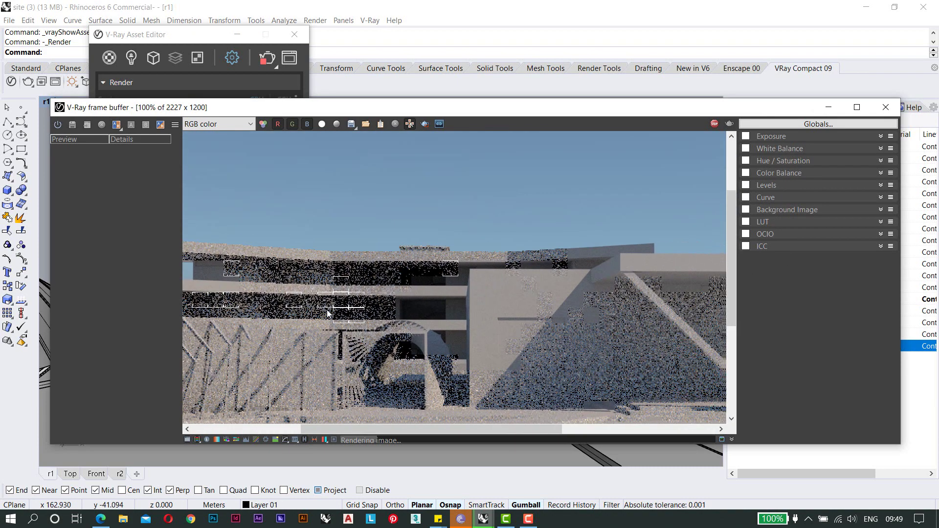
pyautogui.scroll(1, 424, 307)
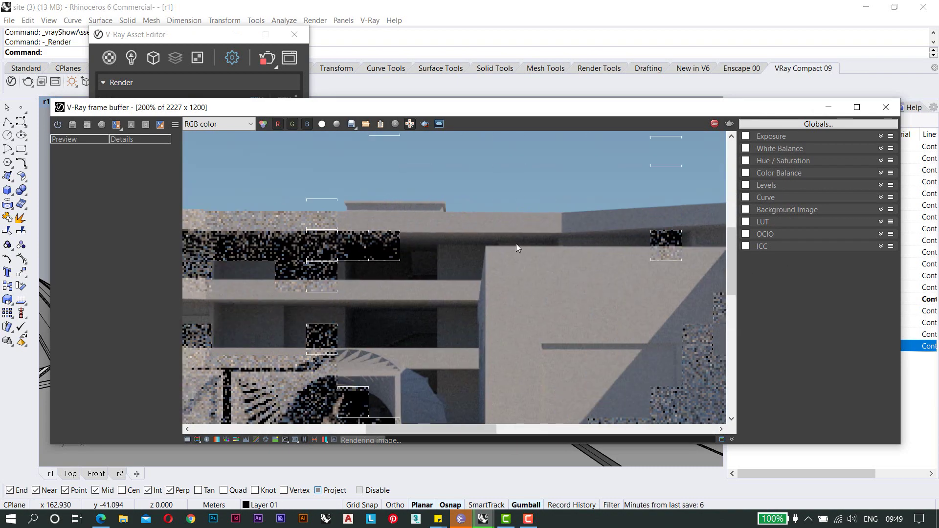
pyautogui.scroll(-1, 516, 243)
pyautogui.scroll(-1, 533, 251)
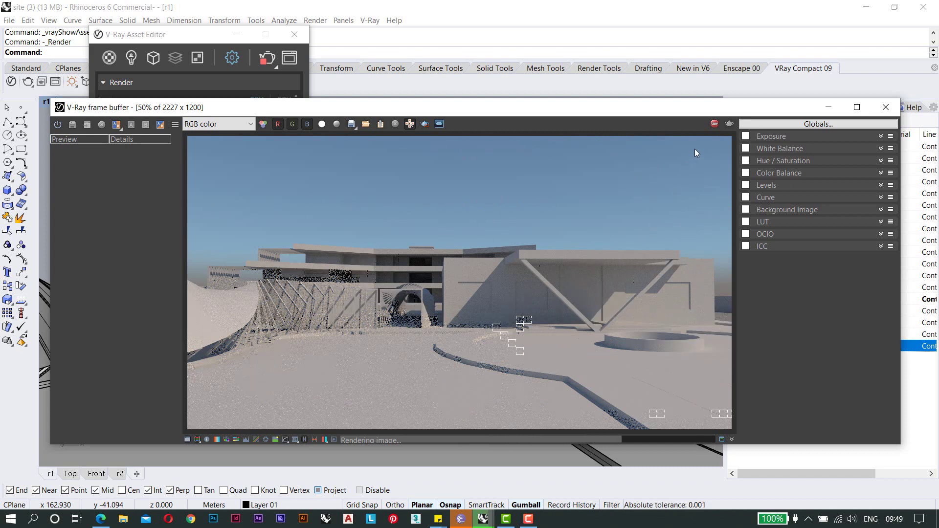
# Stop the running render and check the camera exposure settings in the V-Ray Asset Editor.
pyautogui.click(196, 55)
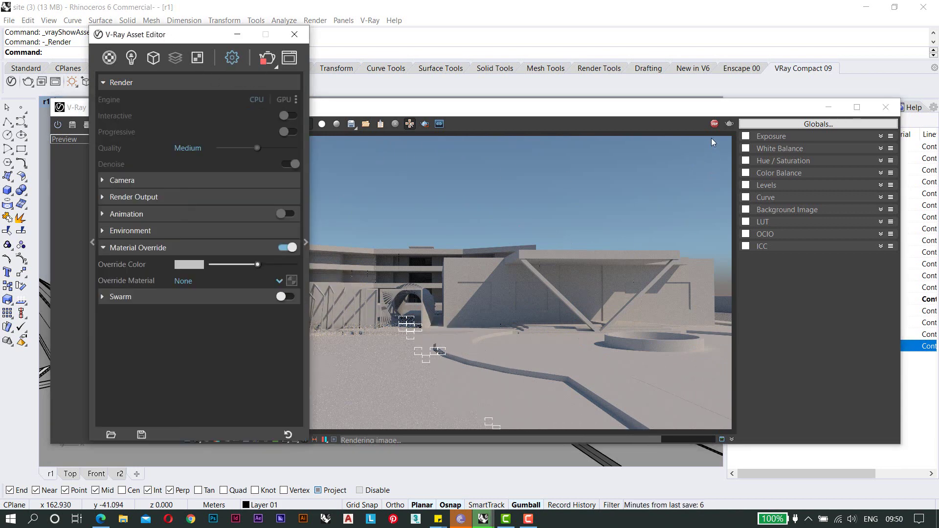
pyautogui.click(714, 123)
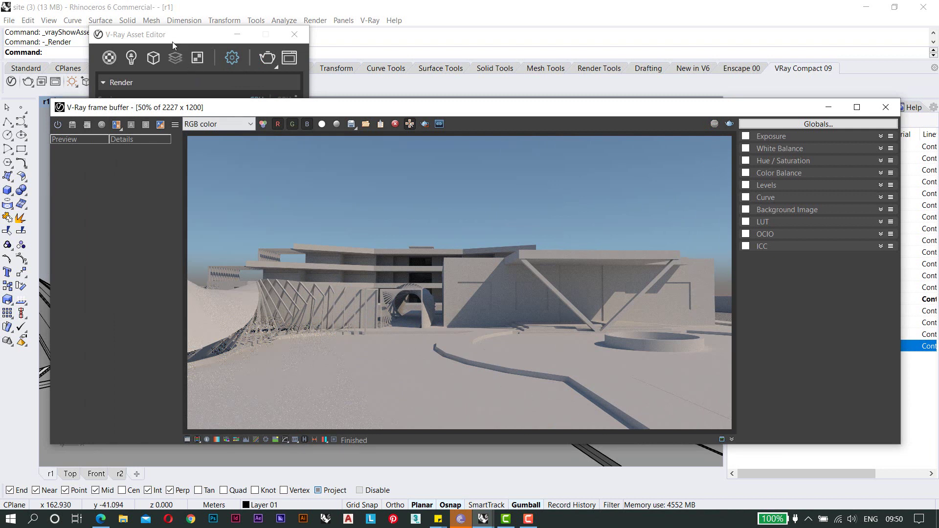
pyautogui.click(172, 42)
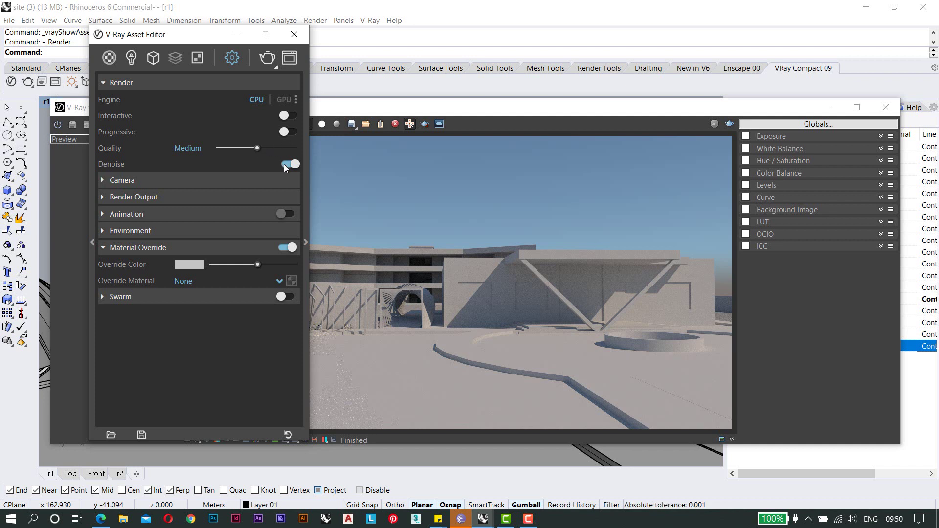
pyautogui.click(252, 181)
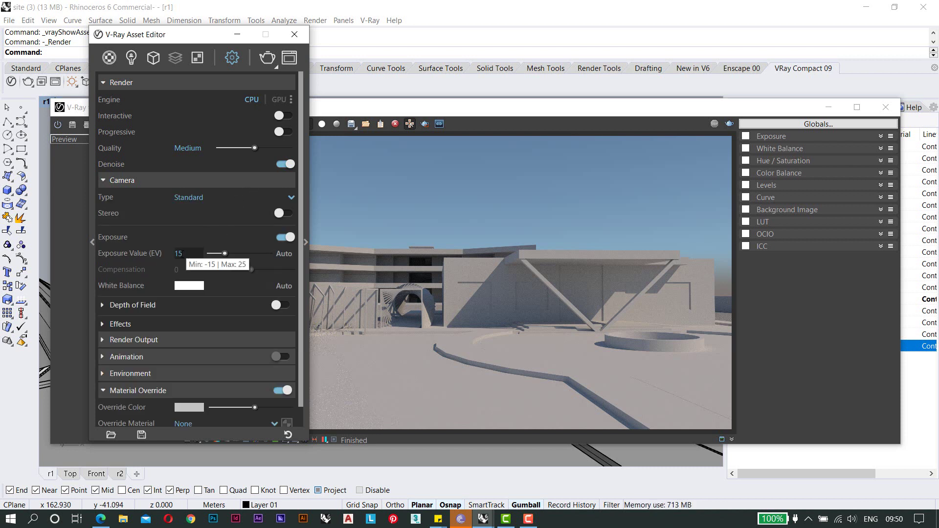
pyautogui.click(181, 185)
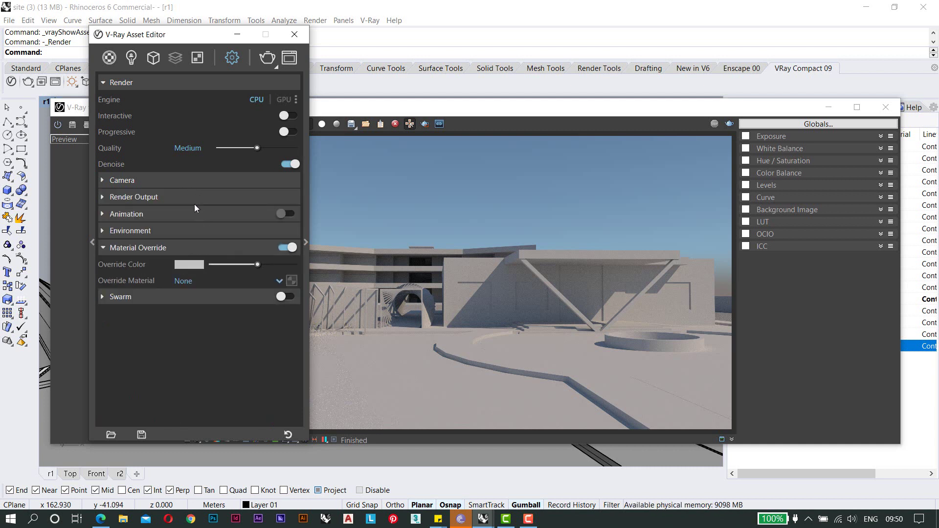
# Set the render output image height to 1000 and keep the aspect ratio on Match Viewport.
pyautogui.click(193, 198)
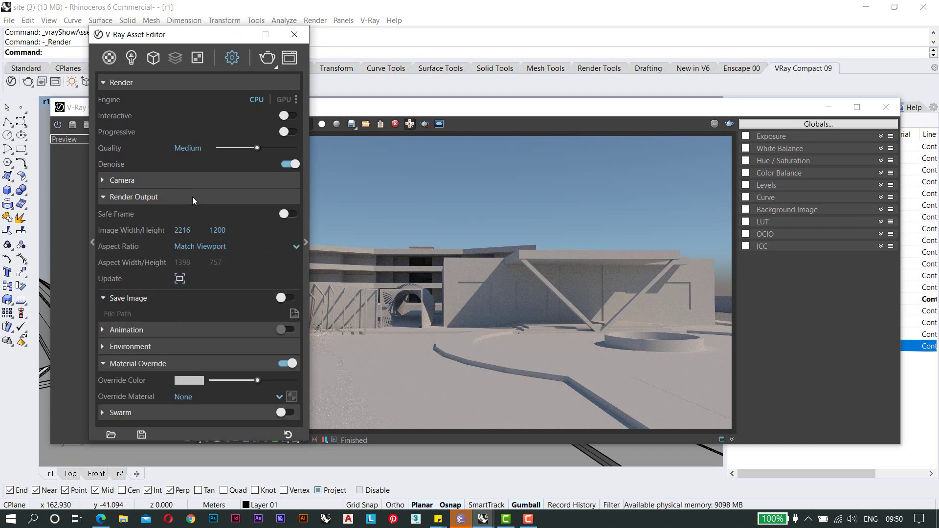
pyautogui.doubleClick(233, 230)
pyautogui.write('100')
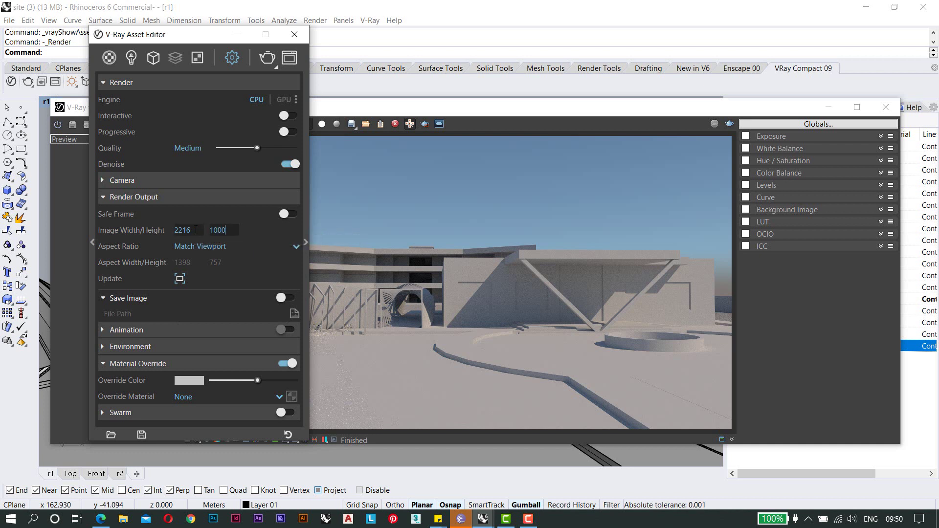
pyautogui.write('0')
pyautogui.press('Return')
pyautogui.click(224, 246)
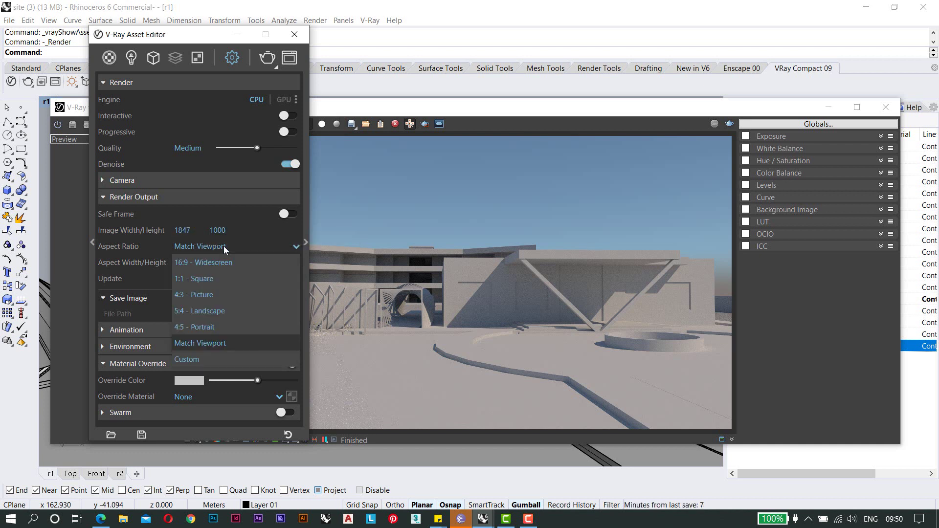
pyautogui.click(197, 343)
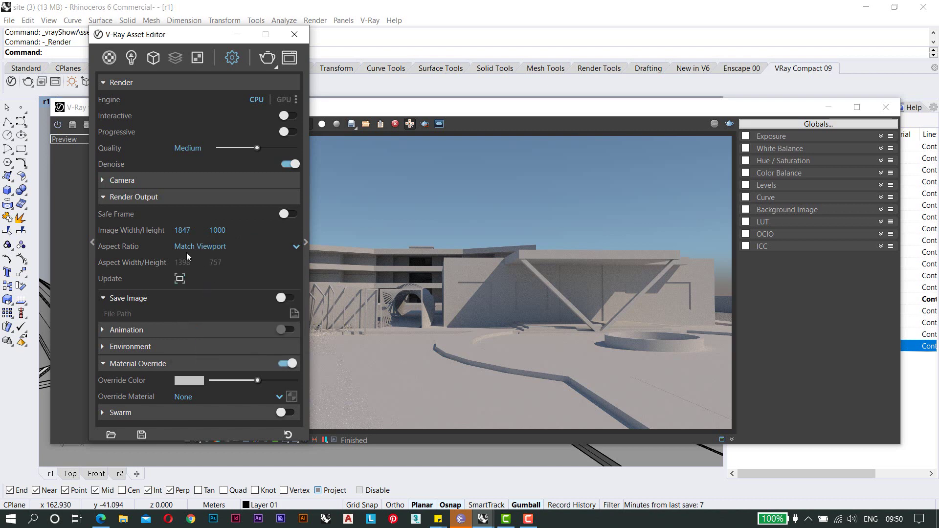
pyautogui.moveTo(323, 109); pyautogui.dragTo(278, 340)
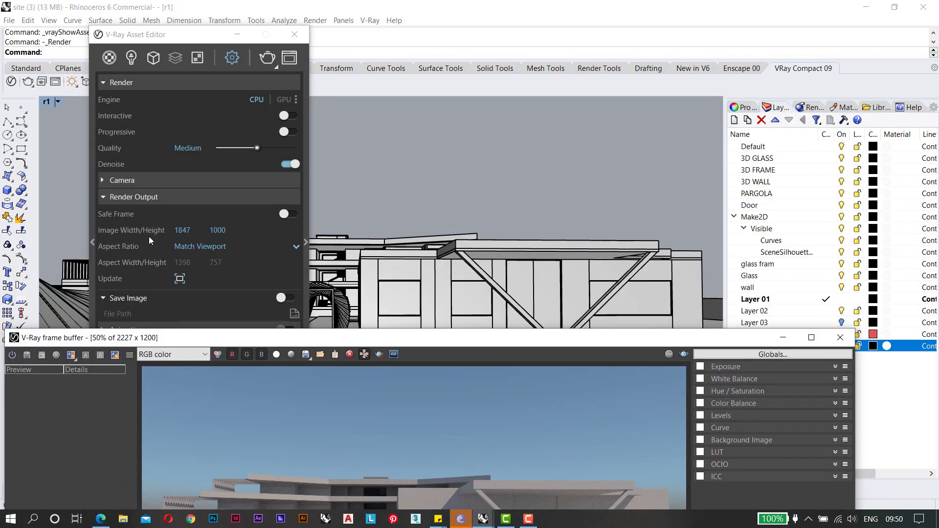
pyautogui.moveTo(573, 346); pyautogui.dragTo(608, 77)
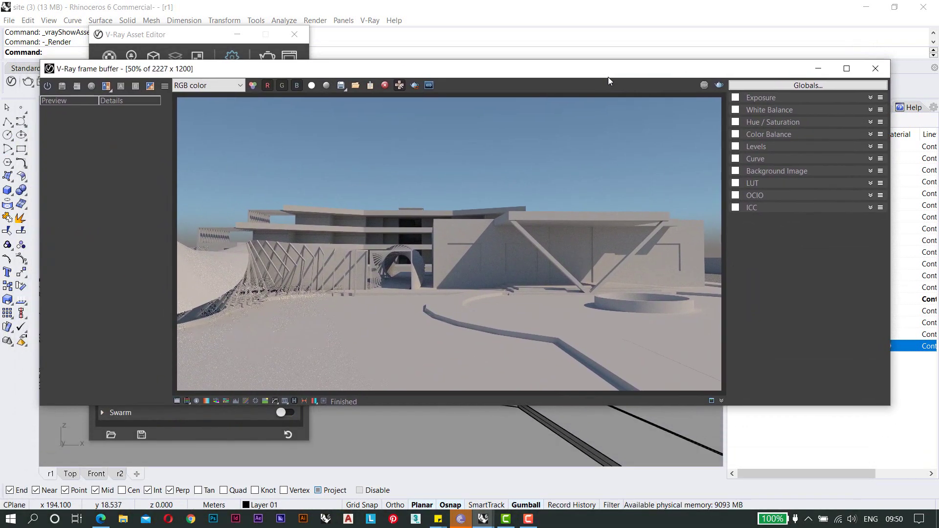
pyautogui.click(143, 46)
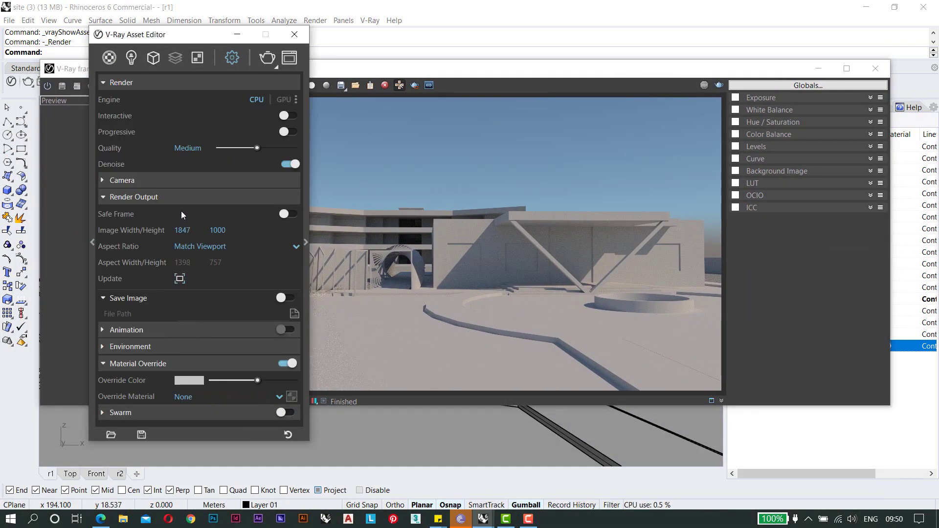
pyautogui.click(198, 196)
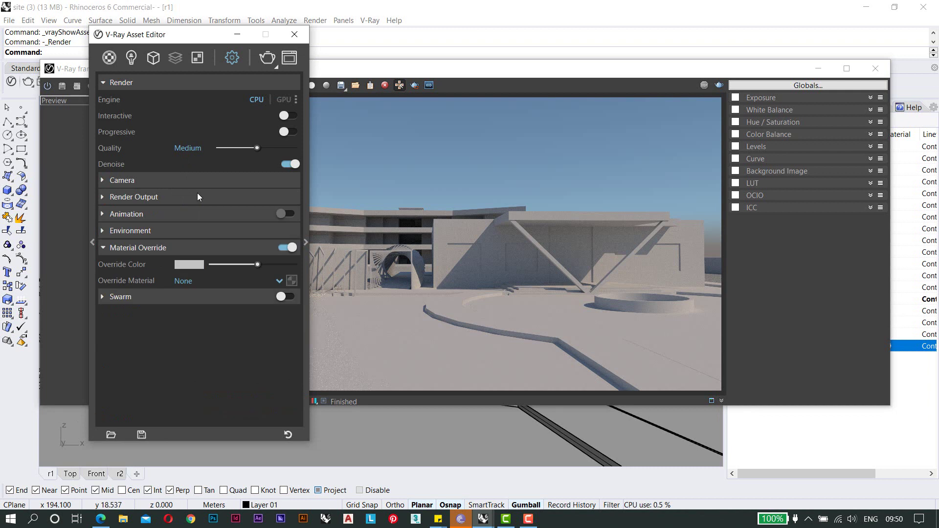
# Replace the environment background texture with a new Sky texture and set its sun to Sun Light.
pyautogui.click(221, 233)
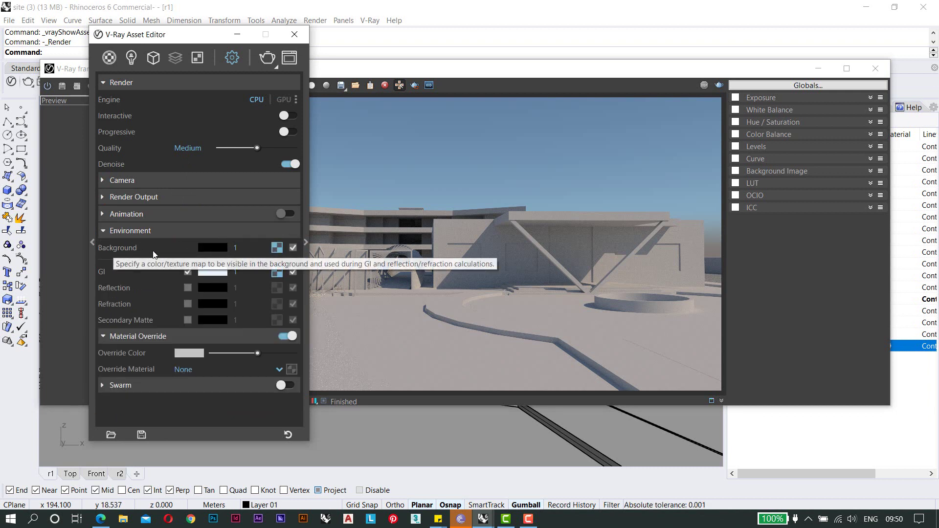
pyautogui.click(276, 248)
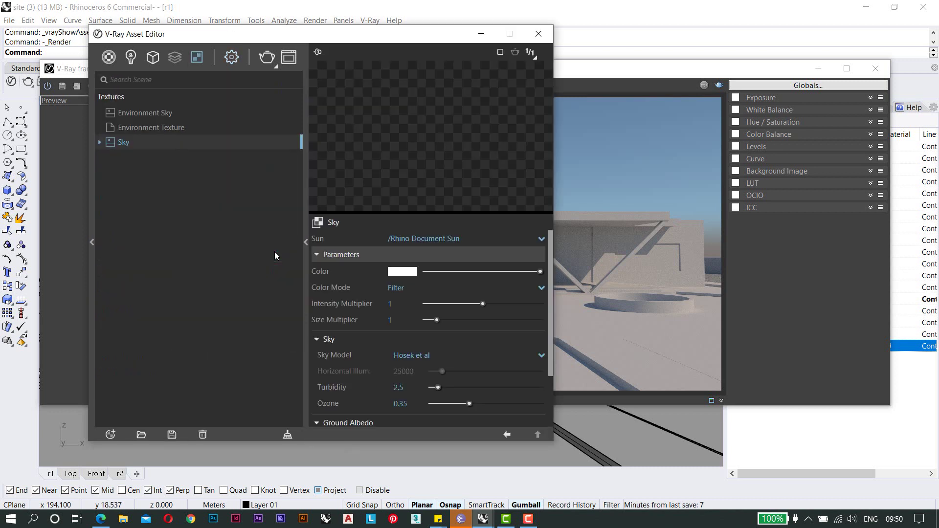
pyautogui.click(318, 225)
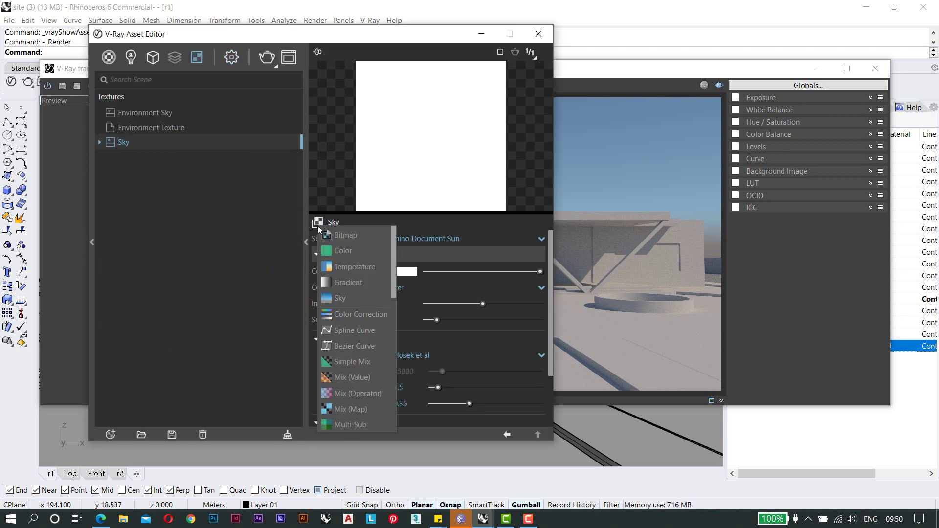
pyautogui.click(359, 301)
pyautogui.click(491, 239)
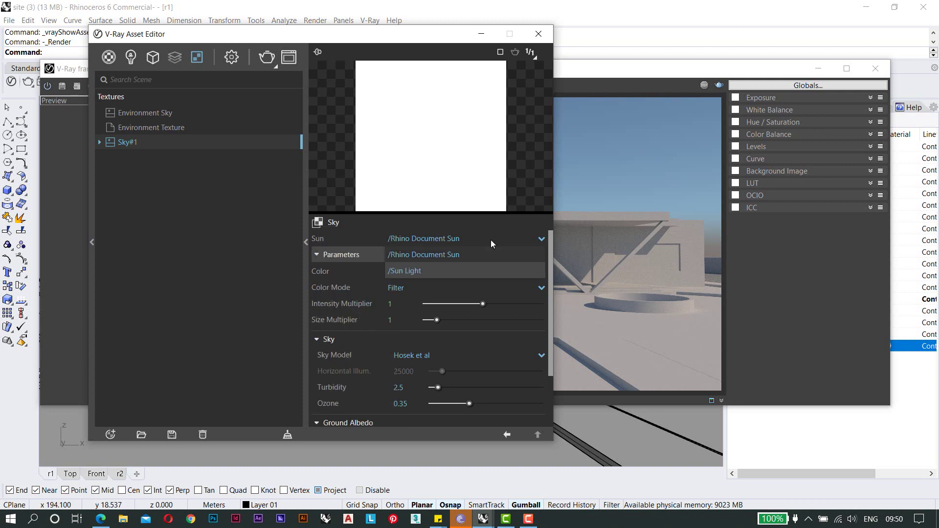
pyautogui.click(418, 276)
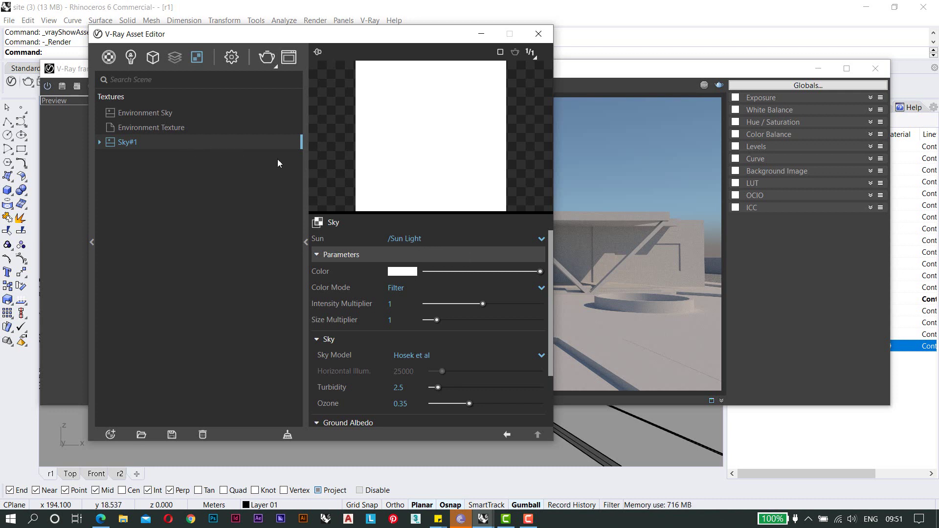
# Replace the environment GI texture with a new Sky texture and link it to Sun Light.
pyautogui.click(231, 63)
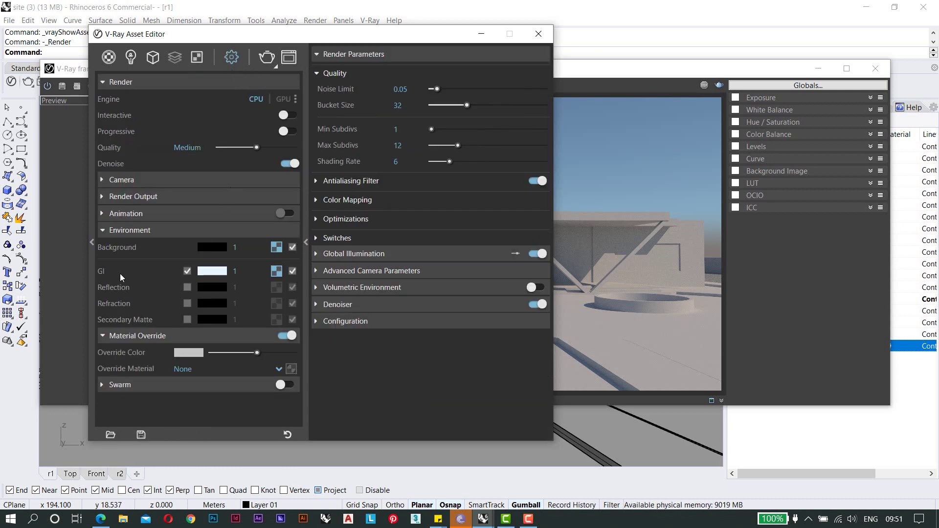
pyautogui.click(278, 271)
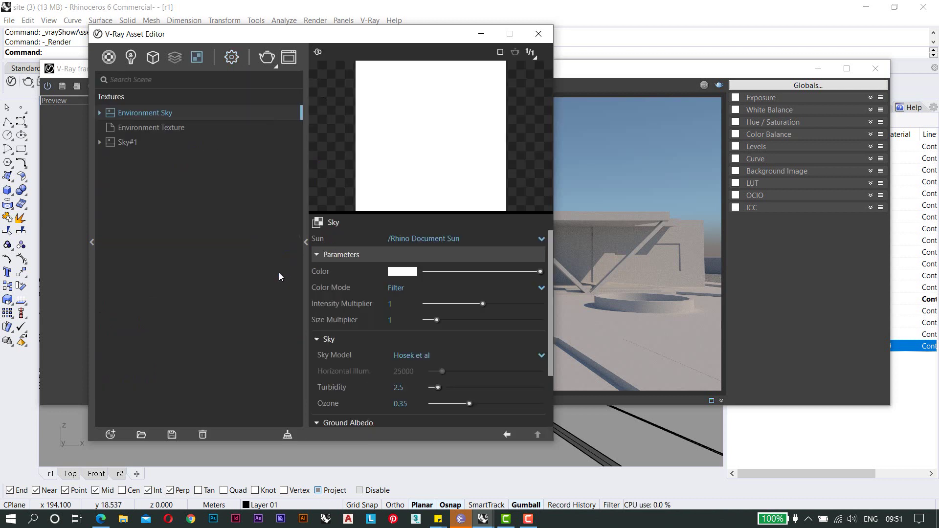
pyautogui.click(319, 223)
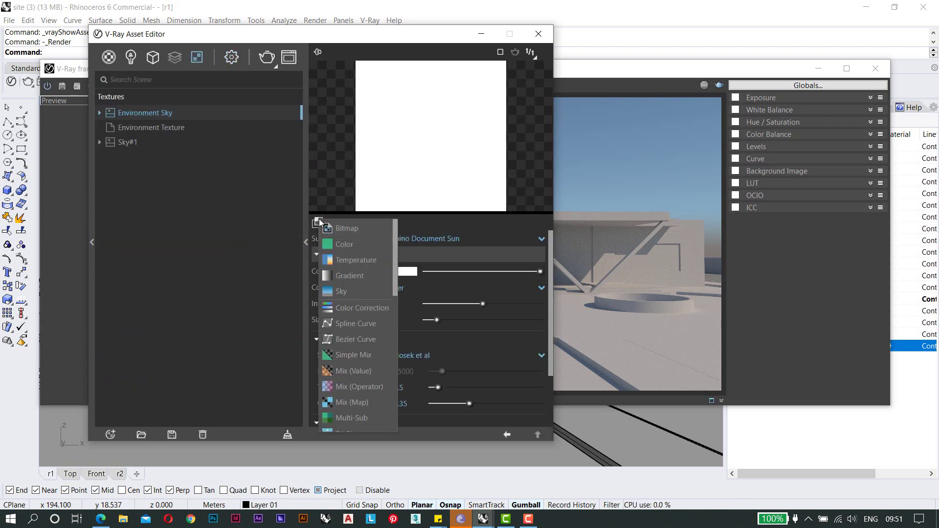
pyautogui.click(345, 291)
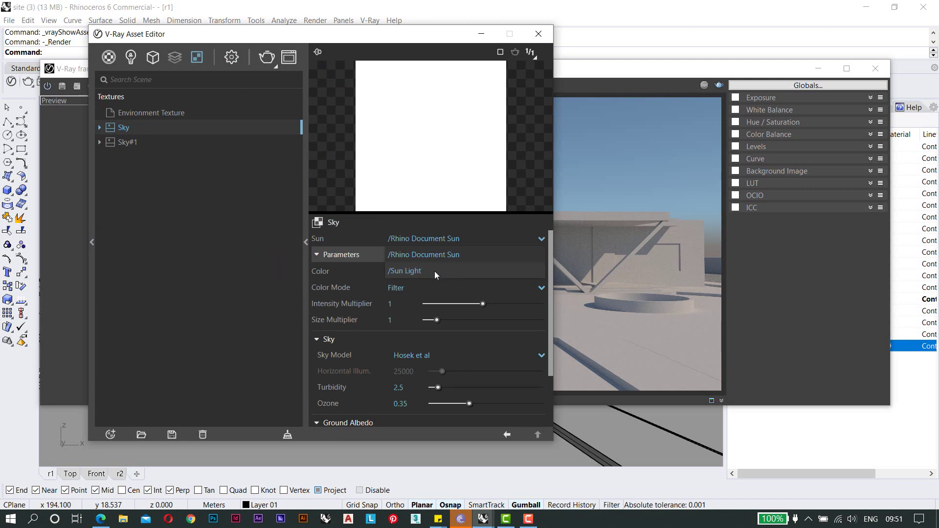
pyautogui.click(435, 271)
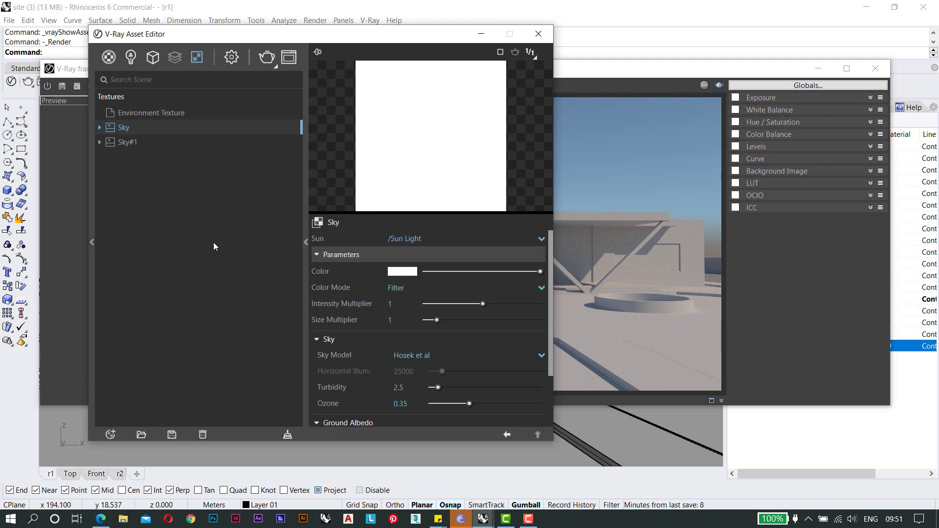
# Close the V-Ray Asset Editor and start a new render of the r1 view from the frame buffer.
pyautogui.click(539, 34)
pyautogui.moveTo(469, 73); pyautogui.dragTo(476, 90)
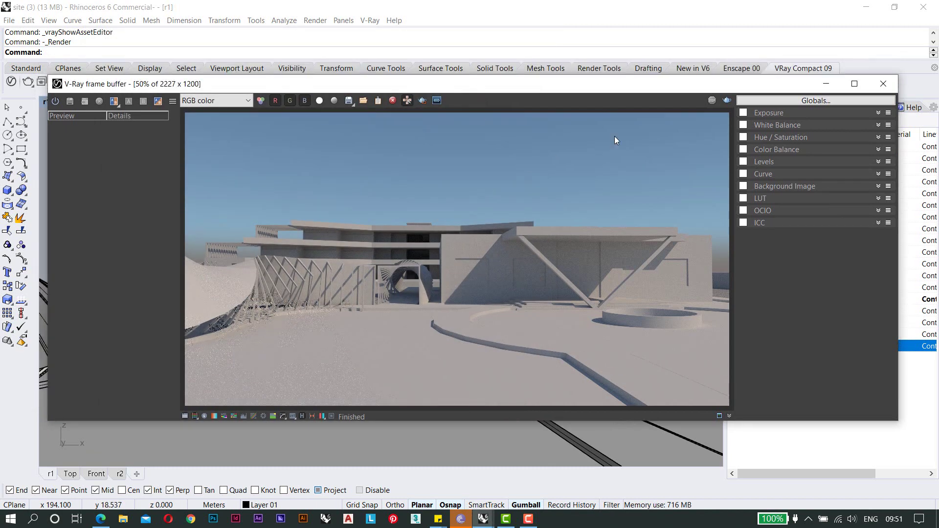
pyautogui.click(725, 105)
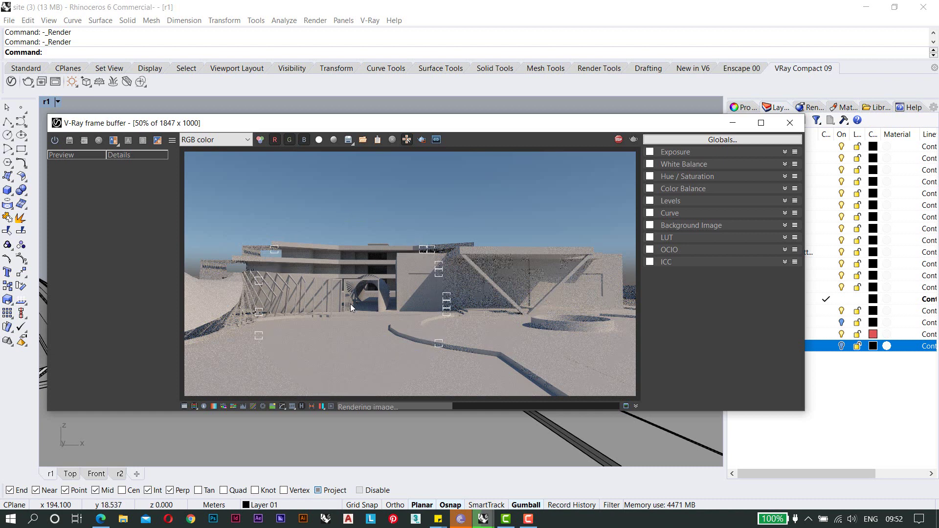
# Examine the new render's shadows and facade details up close until denoising finishes, and return to the full image.
pyautogui.scroll(1, 253, 292)
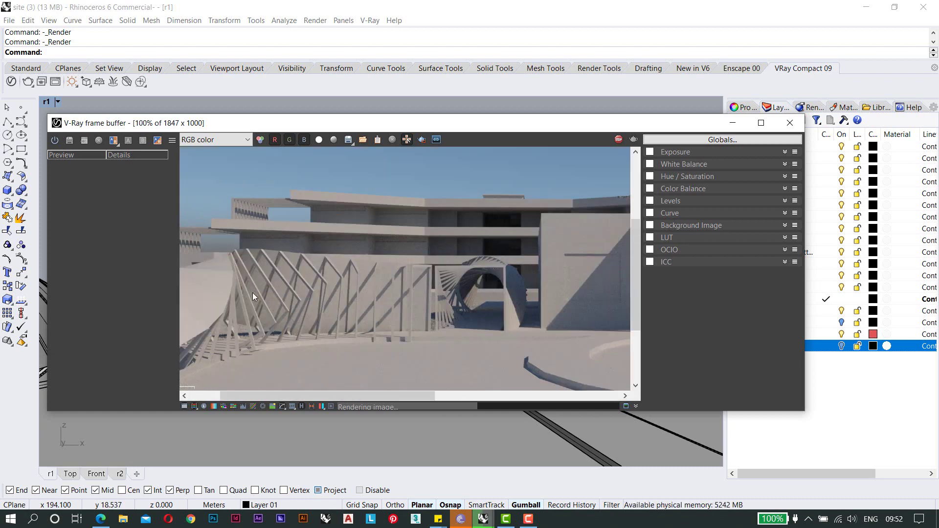
pyautogui.scroll(-2, 252, 293)
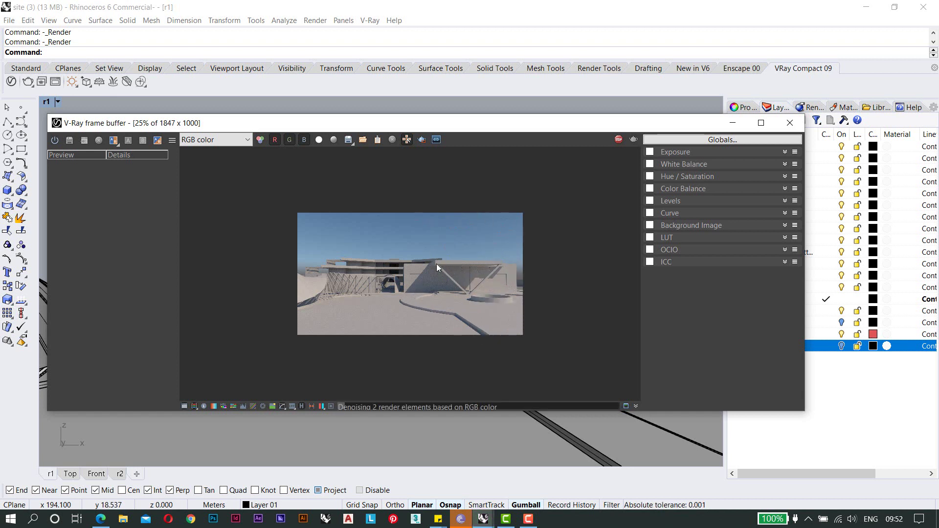
pyautogui.scroll(1, 425, 275)
pyautogui.scroll(1, 423, 271)
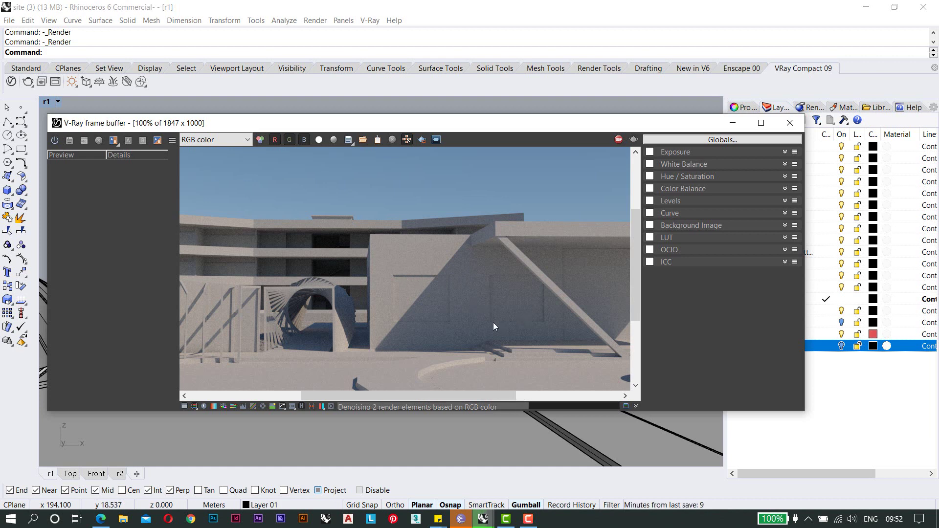
pyautogui.scroll(-1, 491, 245)
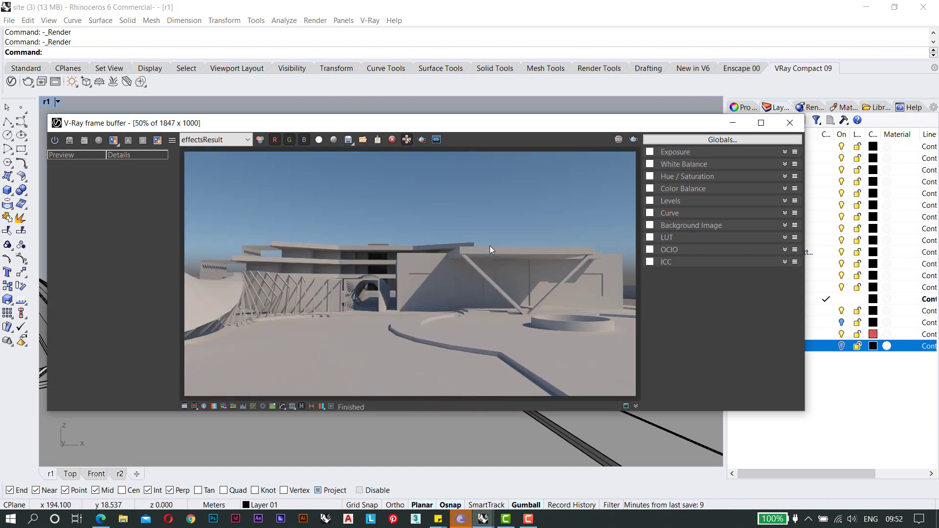
# Open the V-Ray Asset Editor and list the scene's materials.
pyautogui.hotkey('alt', 'Tab')
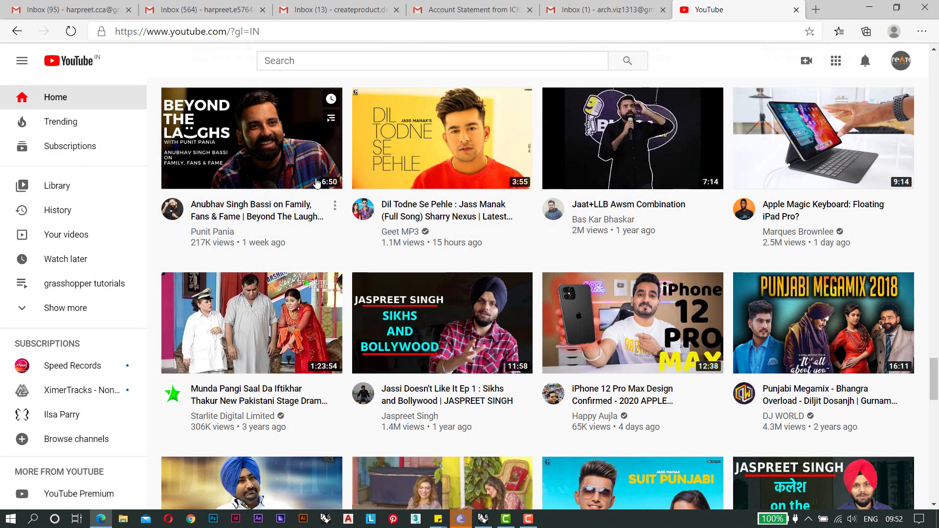
pyautogui.hotkey('alt', 'Tab')
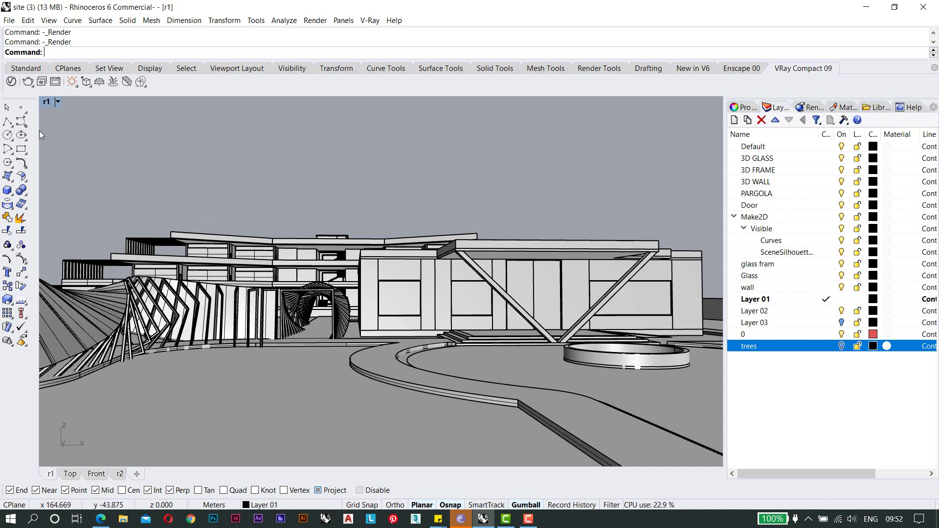
pyautogui.click(11, 81)
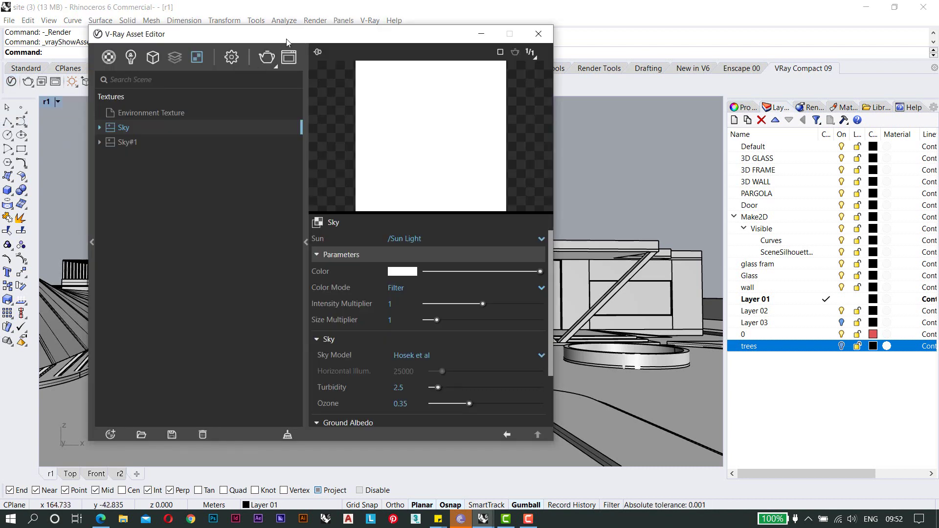
pyautogui.moveTo(286, 42); pyautogui.dragTo(307, 46)
pyautogui.click(132, 65)
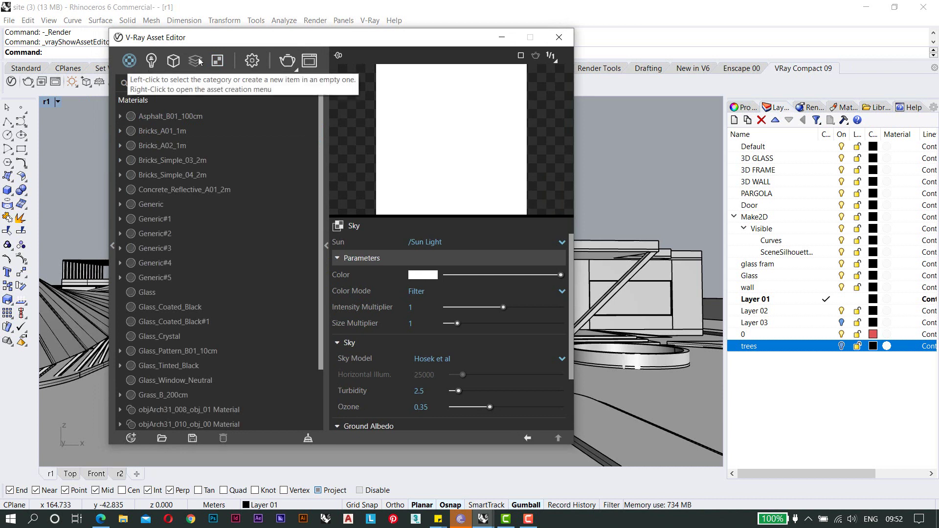
pyautogui.moveTo(196, 37); pyautogui.dragTo(342, 34)
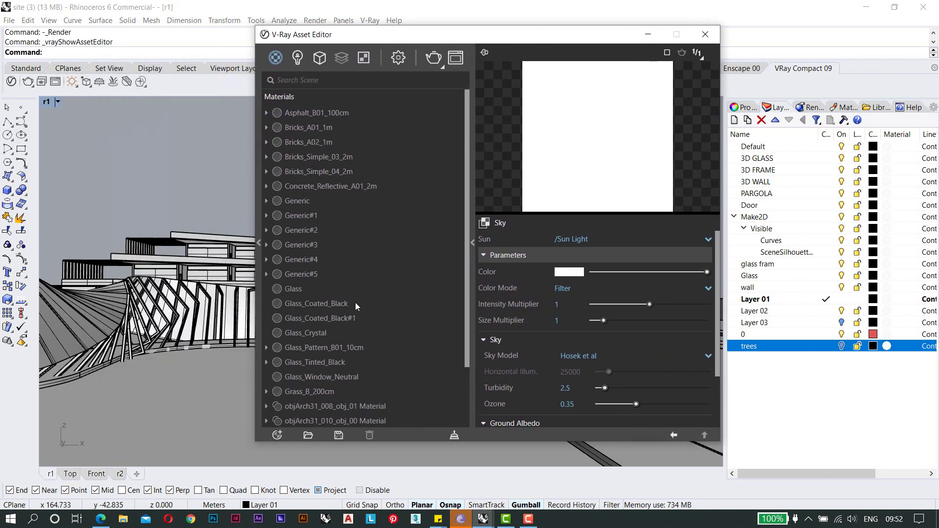
pyautogui.scroll(-4, 355, 305)
pyautogui.scroll(4, 355, 305)
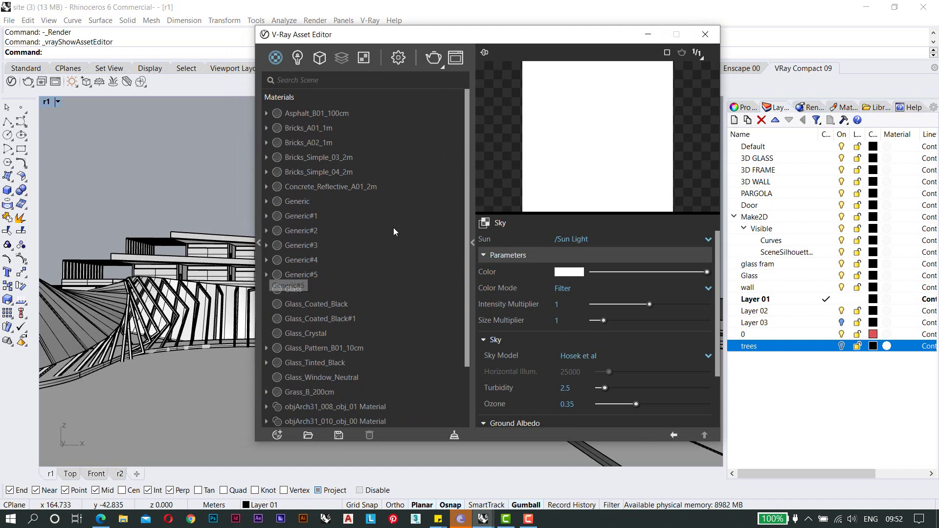
# Expand the material library beside the scene materials and show its Bricks category.
pyautogui.click(260, 211)
pyautogui.click(264, 215)
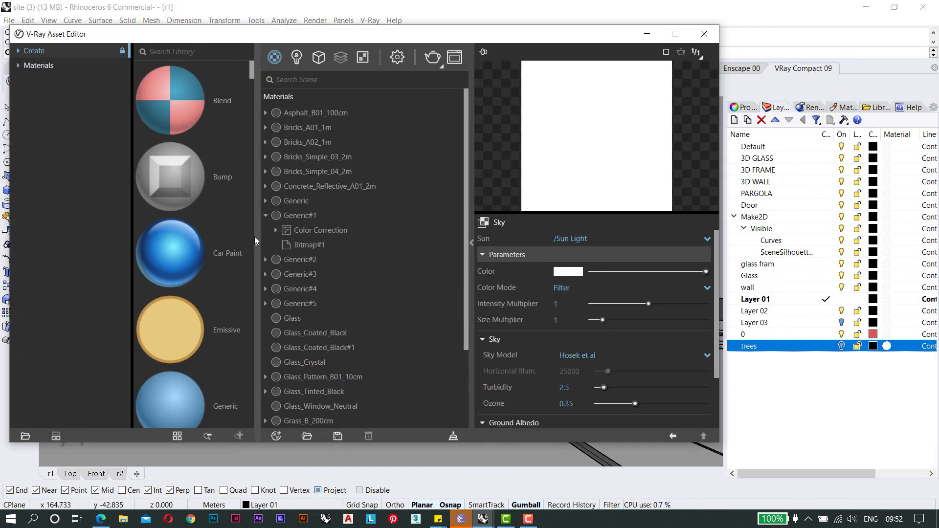
pyautogui.click(257, 242)
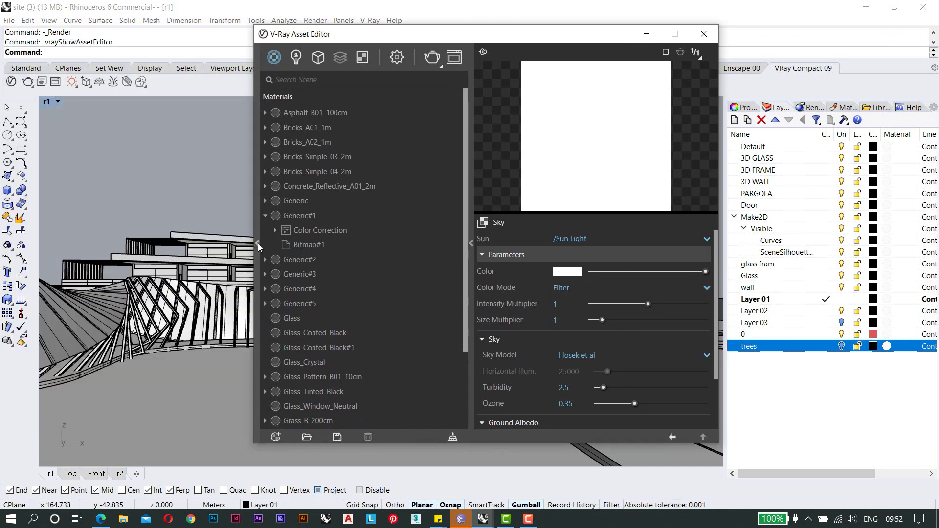
pyautogui.click(257, 244)
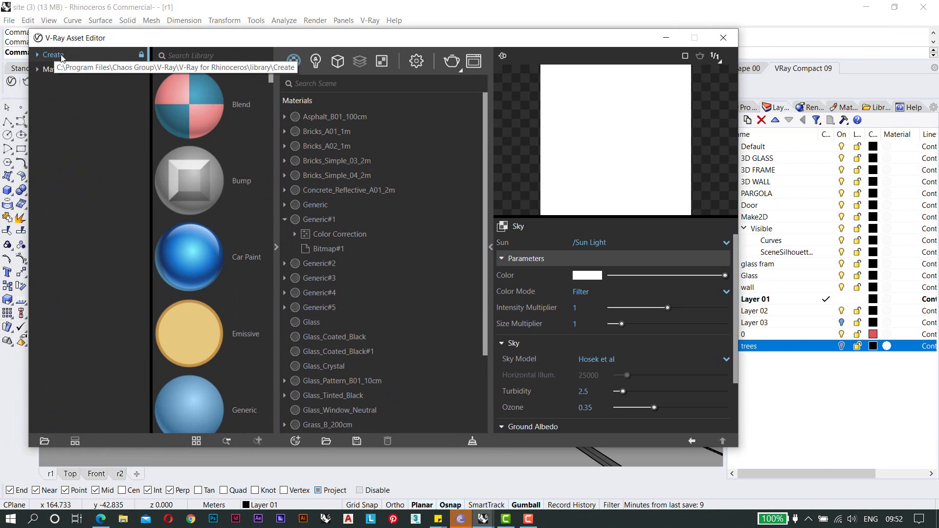
pyautogui.click(39, 69)
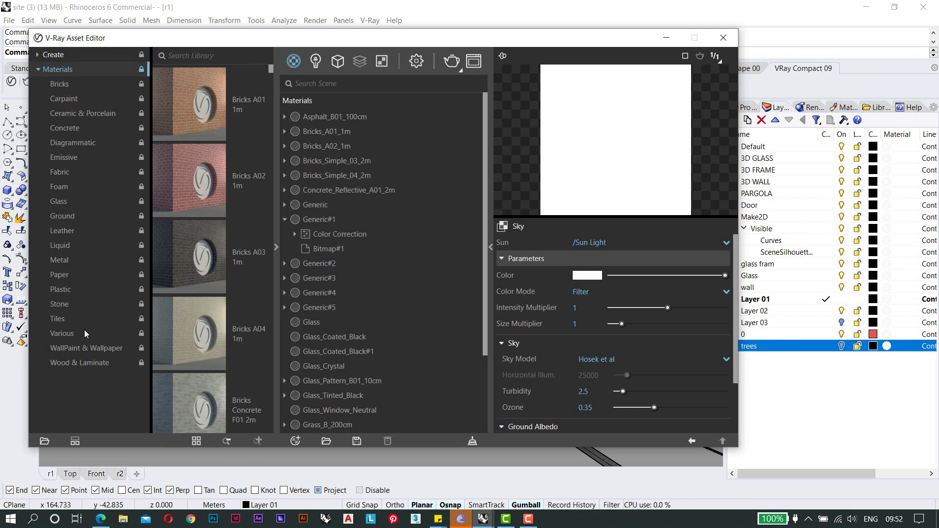
pyautogui.click(65, 85)
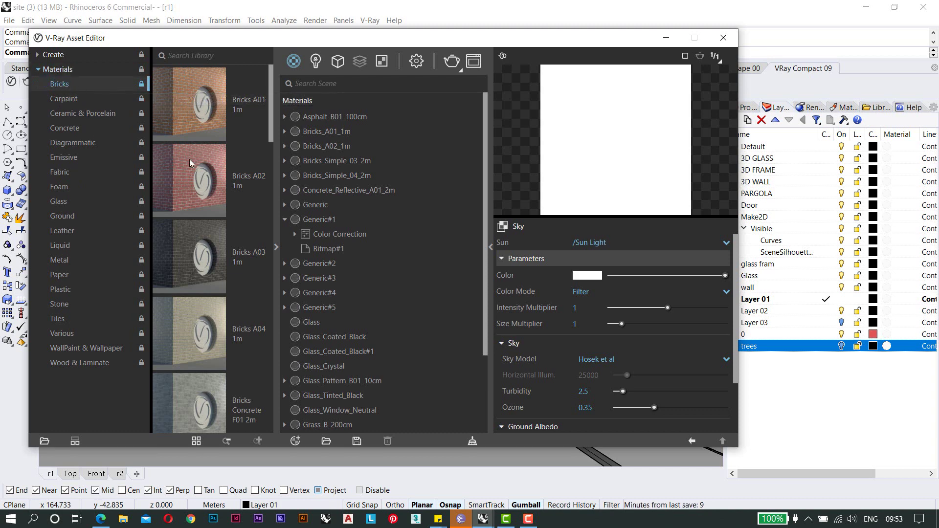
# Browse the brick presets and add the Bricks A01 1m material to the scene's materials.
pyautogui.scroll(-10, 197, 118)
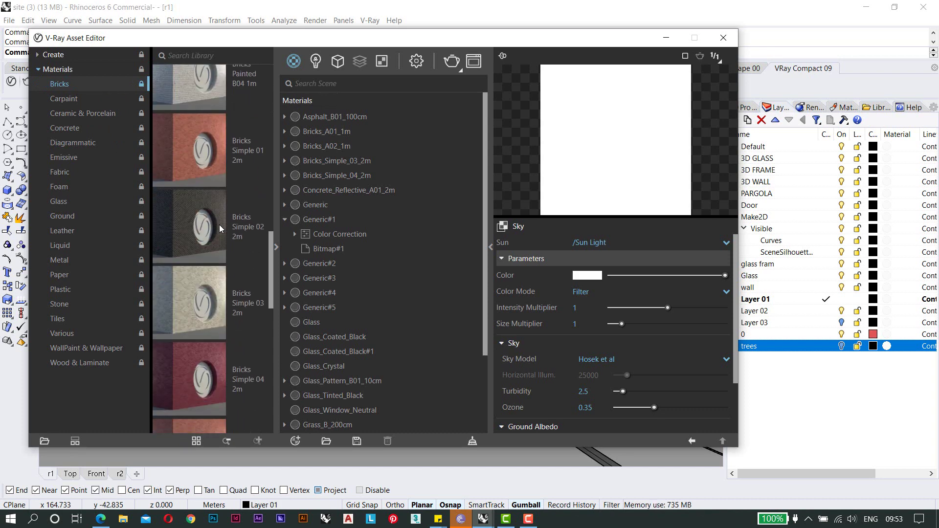
pyautogui.scroll(-6, 219, 224)
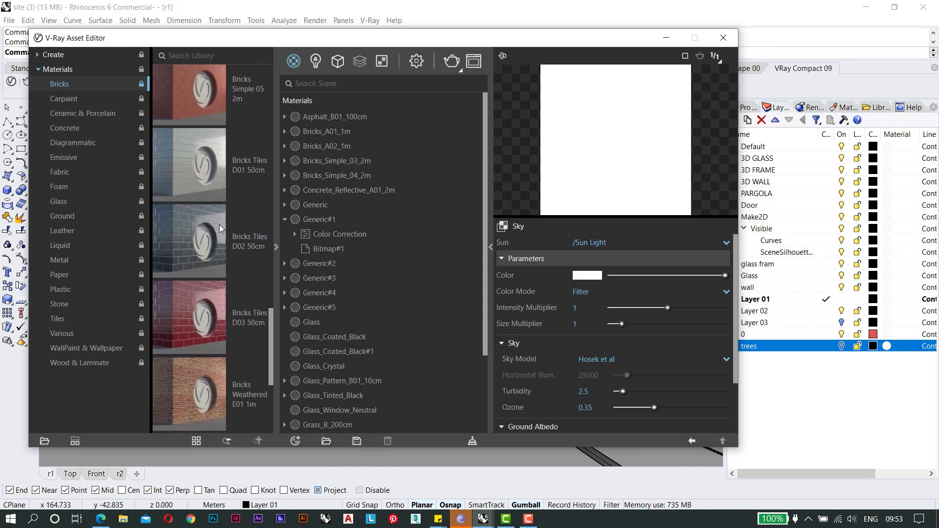
pyautogui.scroll(-3, 219, 225)
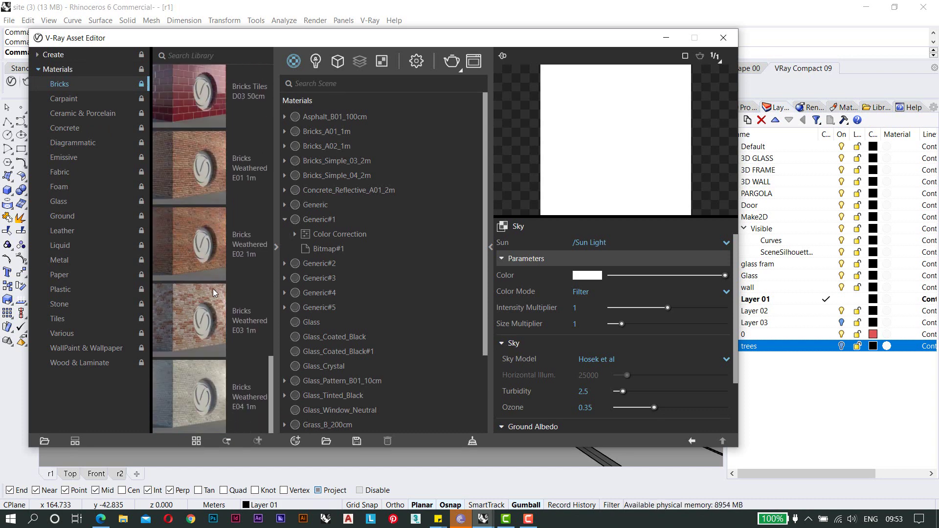
pyautogui.scroll(9, 190, 185)
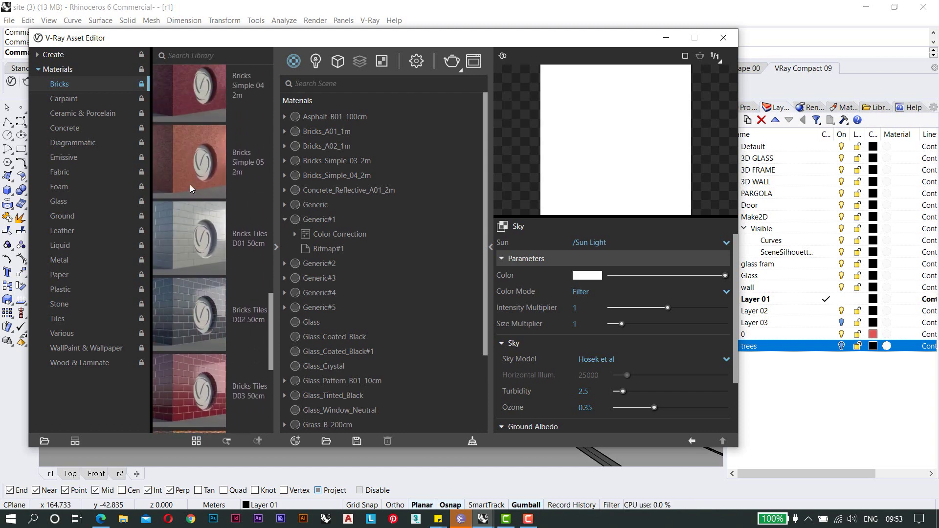
pyautogui.scroll(8, 190, 184)
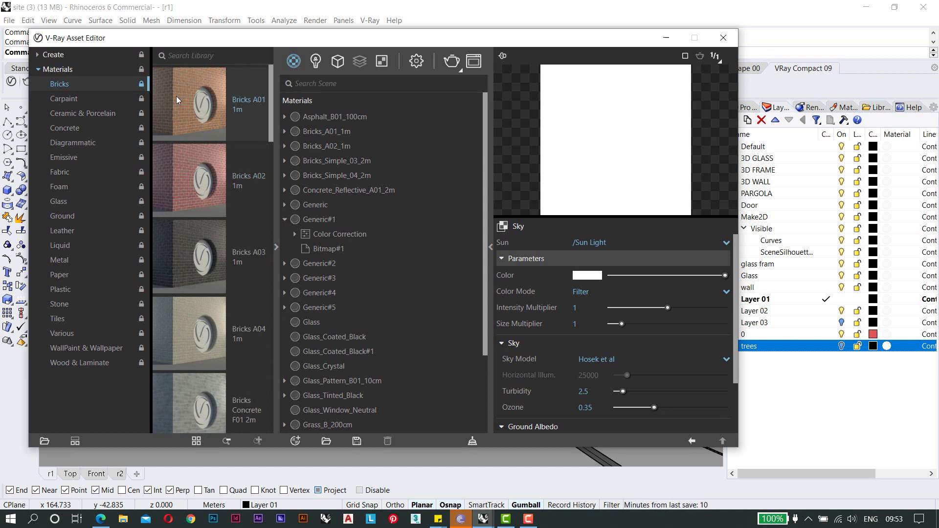
pyautogui.moveTo(176, 96); pyautogui.dragTo(333, 157)
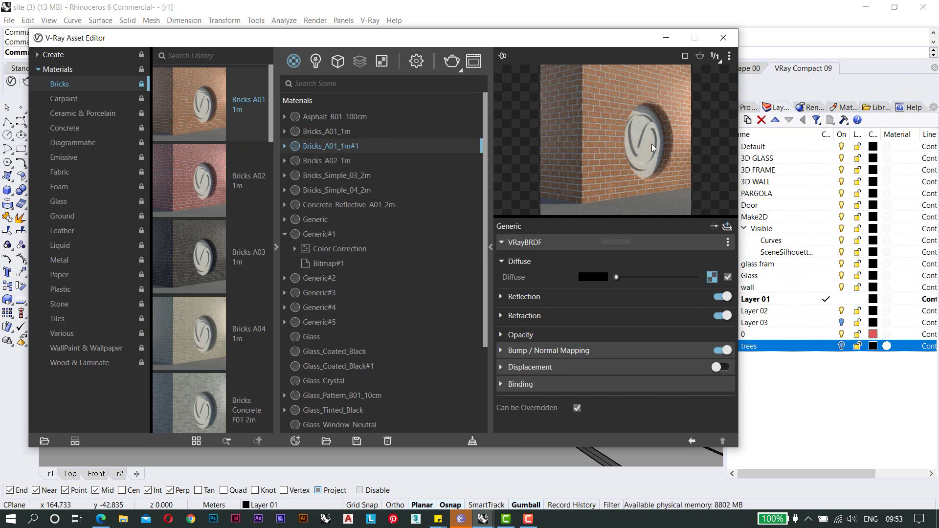
# Select the wall extrusions around the two windows on the entrance block's front, from the corner beside the twisted frames to the door.
pyautogui.moveTo(393, 45); pyautogui.dragTo(407, 358)
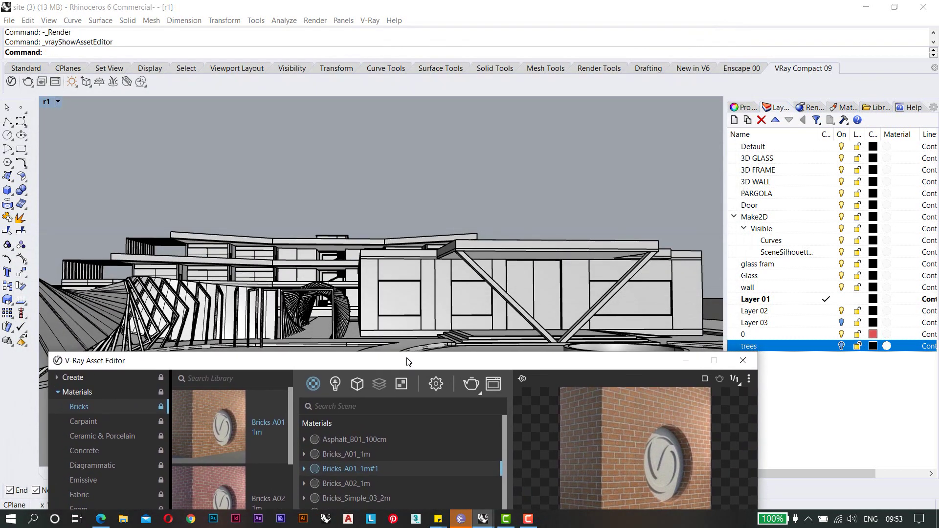
pyautogui.click(391, 275)
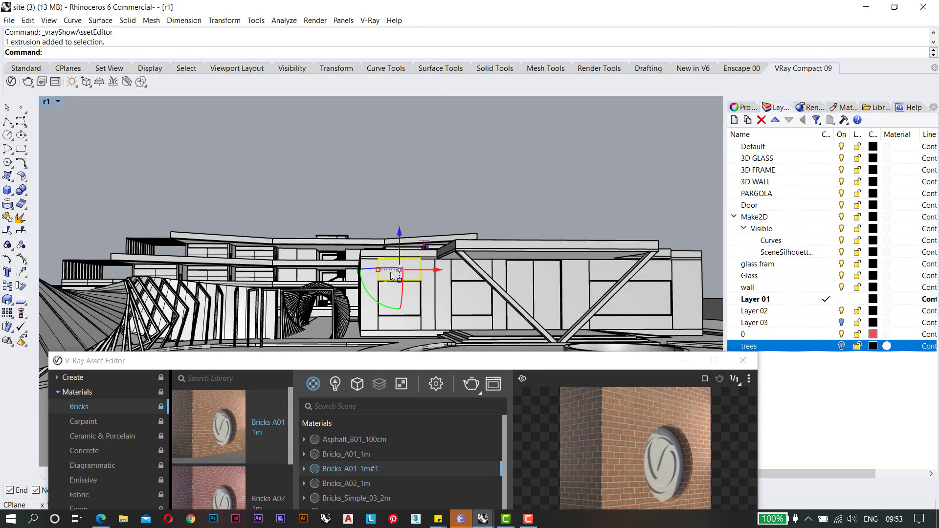
pyautogui.scroll(10, 390, 272)
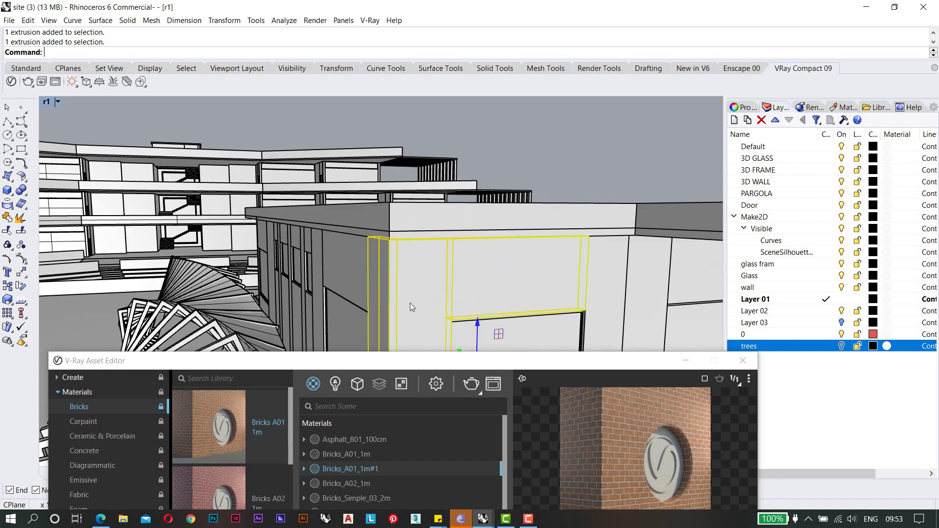
pyautogui.scroll(10, 362, 269)
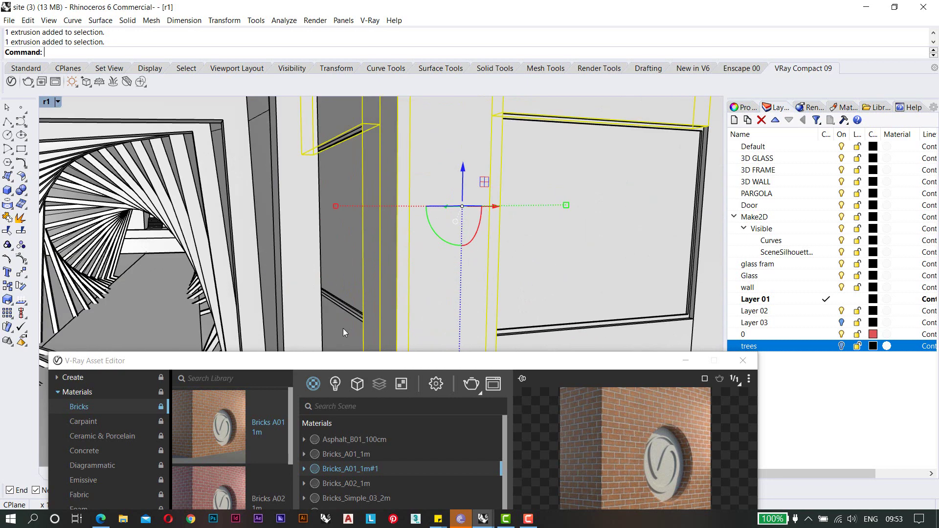
pyautogui.scroll(-8, 344, 251)
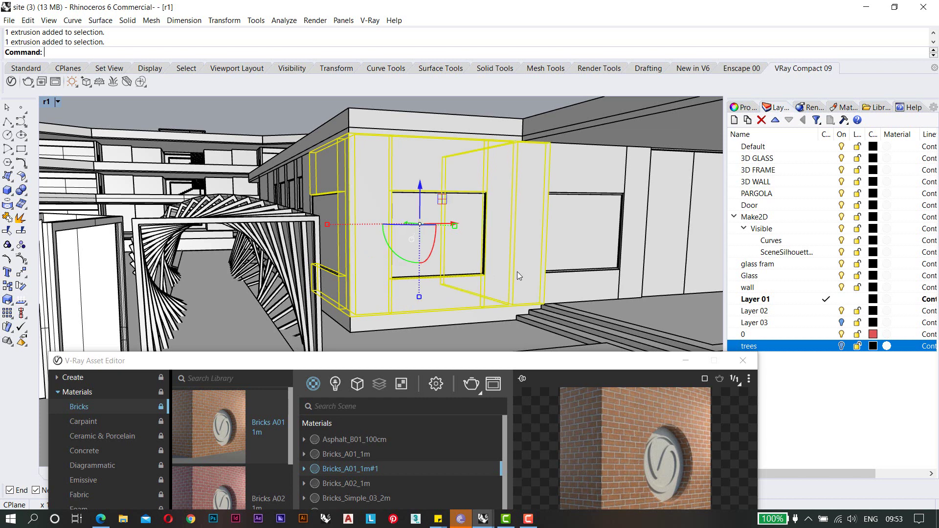
pyautogui.keyDown('shift'); pyautogui.moveTo(518, 271); pyautogui.dragTo(445, 272, button='right'); pyautogui.keyUp('shift')
pyautogui.keyDown('shift'); pyautogui.click(510, 281); pyautogui.keyUp('shift')
pyautogui.keyDown('shift'); pyautogui.click(513, 171); pyautogui.keyUp('shift')
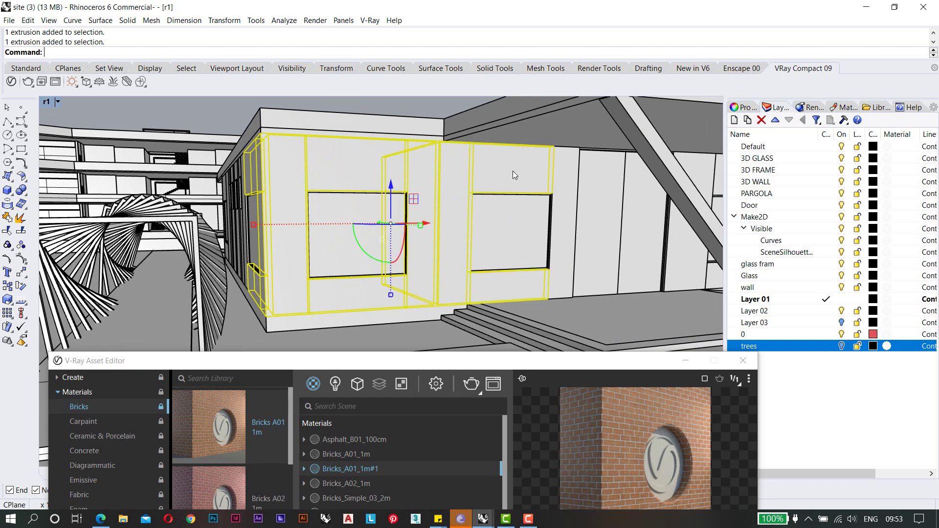
pyautogui.keyDown('shift'); pyautogui.click(565, 180); pyautogui.keyUp('shift')
# Add the wall extrusions on the other side of the entrance door, around the wide window and up to the far corner, to the selection.
pyautogui.keyDown('shift'); pyautogui.moveTo(685, 198); pyautogui.dragTo(574, 205, button='right'); pyautogui.keyUp('shift')
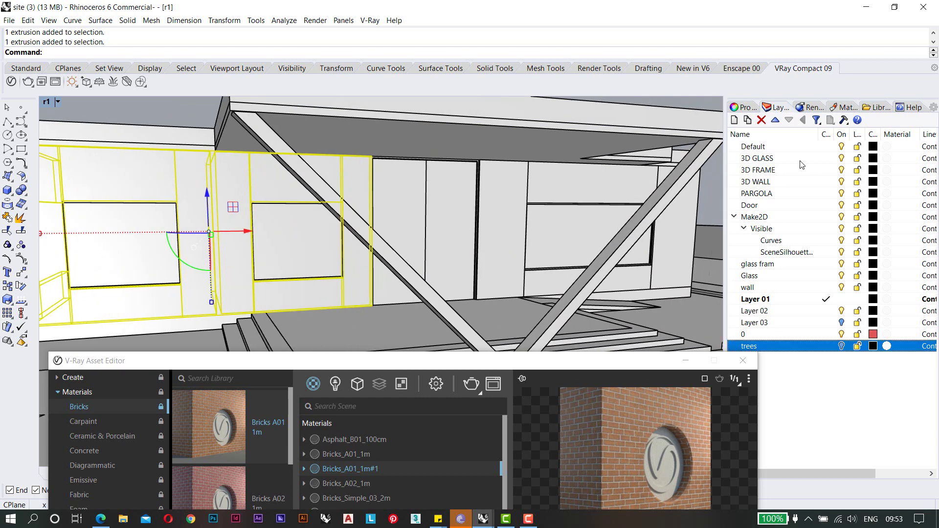
pyautogui.keyDown('shift'); pyautogui.click(513, 205); pyautogui.keyUp('shift')
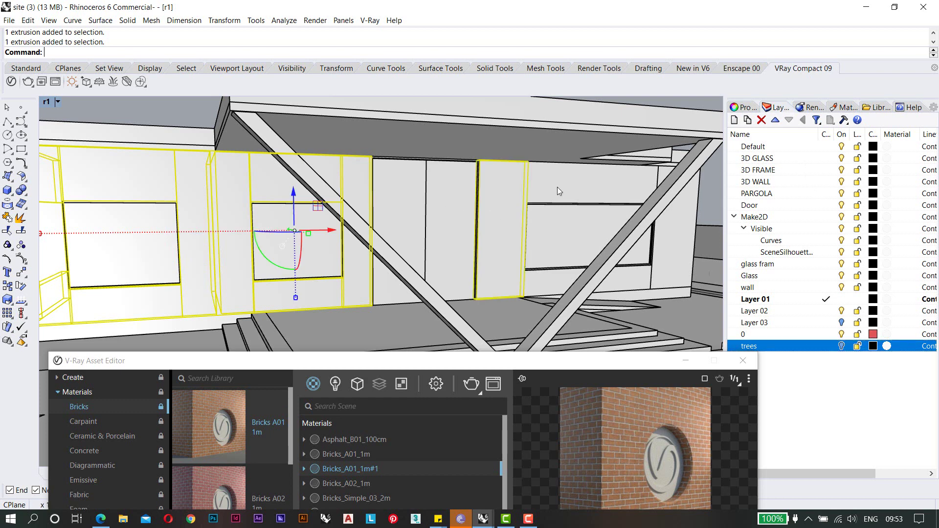
pyautogui.keyDown('shift'); pyautogui.click(560, 186); pyautogui.keyUp('shift')
pyautogui.keyDown('shift'); pyautogui.click(620, 280); pyautogui.keyUp('shift')
pyautogui.keyDown('shift'); pyautogui.click(673, 240); pyautogui.keyUp('shift')
pyautogui.keyDown('shift'); pyautogui.moveTo(675, 235); pyautogui.dragTo(486, 190, button='right'); pyautogui.keyUp('shift')
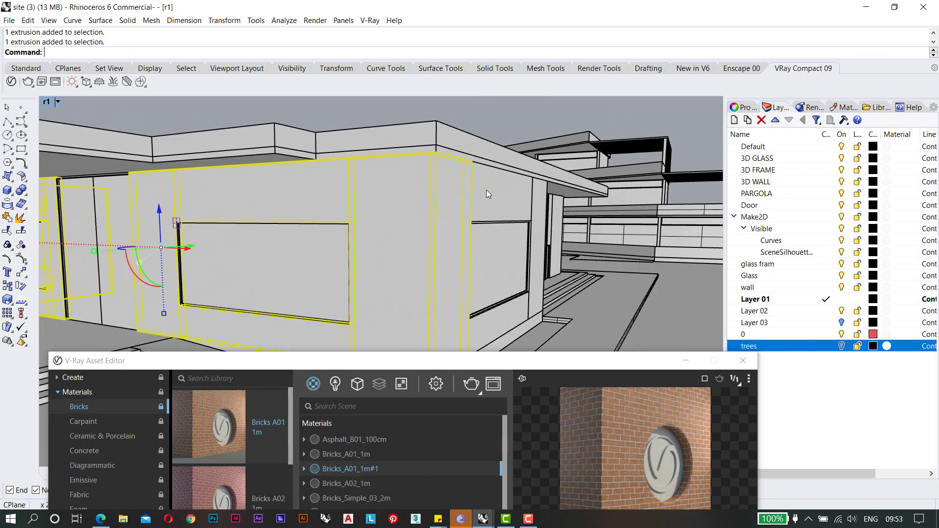
# Apply the Bricks_A01_1m#1 material to the selected entrance block walls.
pyautogui.scroll(-8, 533, 292)
pyautogui.moveTo(460, 242); pyautogui.dragTo(552, 249, button='right')
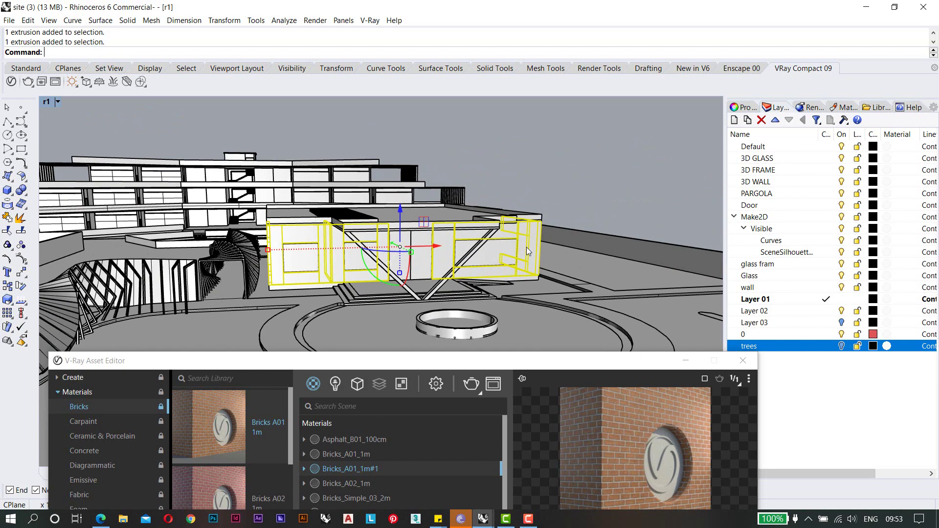
pyautogui.scroll(6, 382, 255)
pyautogui.moveTo(461, 256); pyautogui.dragTo(507, 239, button='right')
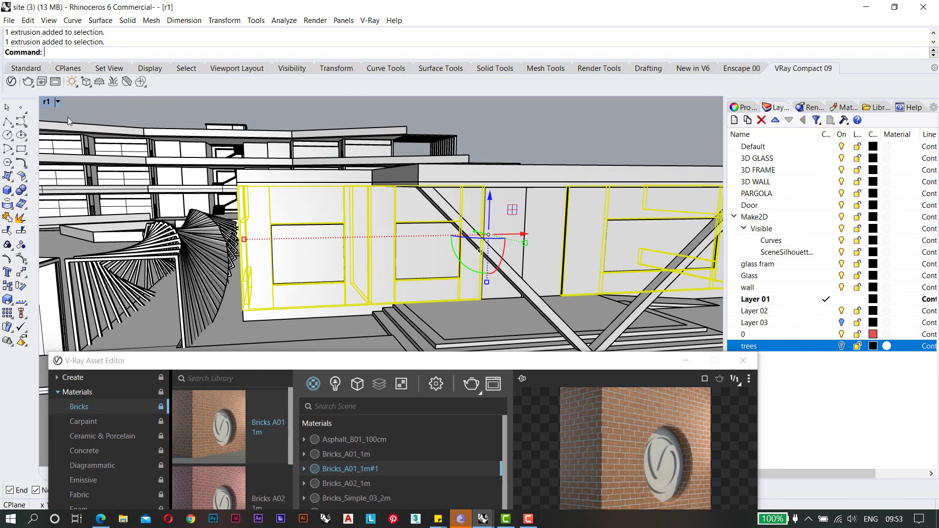
pyautogui.moveTo(283, 364); pyautogui.dragTo(286, 53)
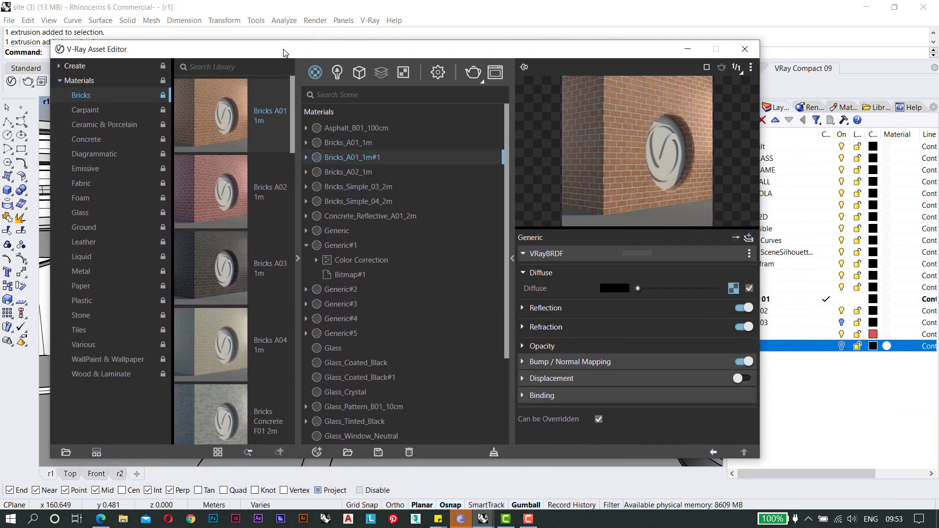
pyautogui.rightClick(336, 162)
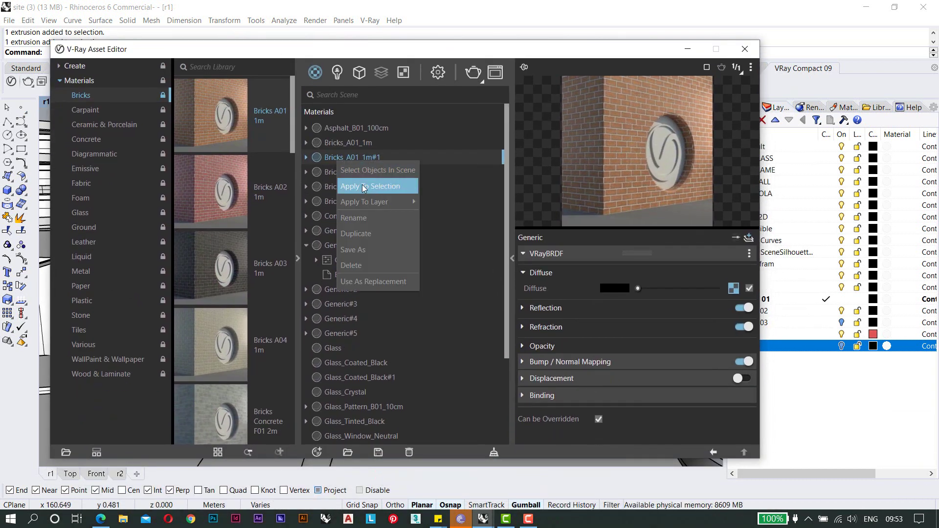
pyautogui.click(377, 190)
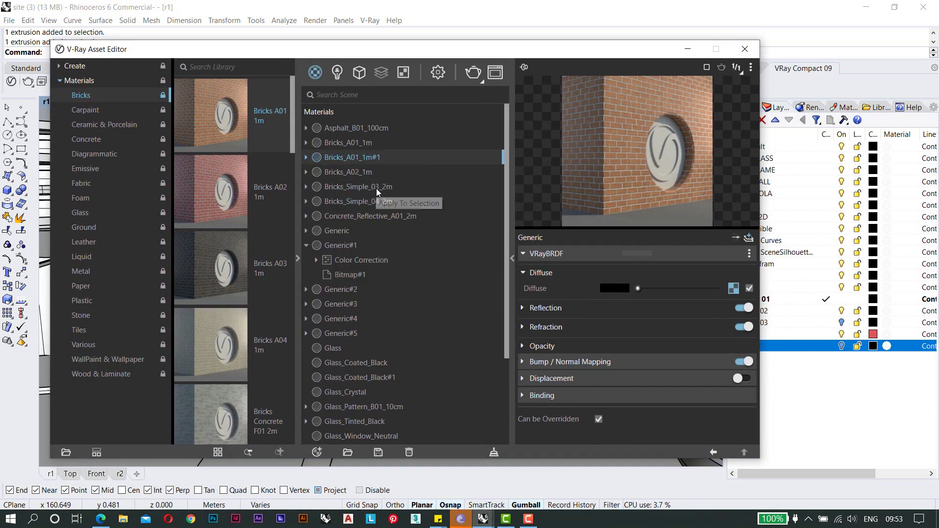
# Set the r1 viewport to Rendered display and inspect the brick texture at the entrance block's corner.
pyautogui.moveTo(357, 53); pyautogui.dragTo(358, 359)
pyautogui.rightClick(50, 101)
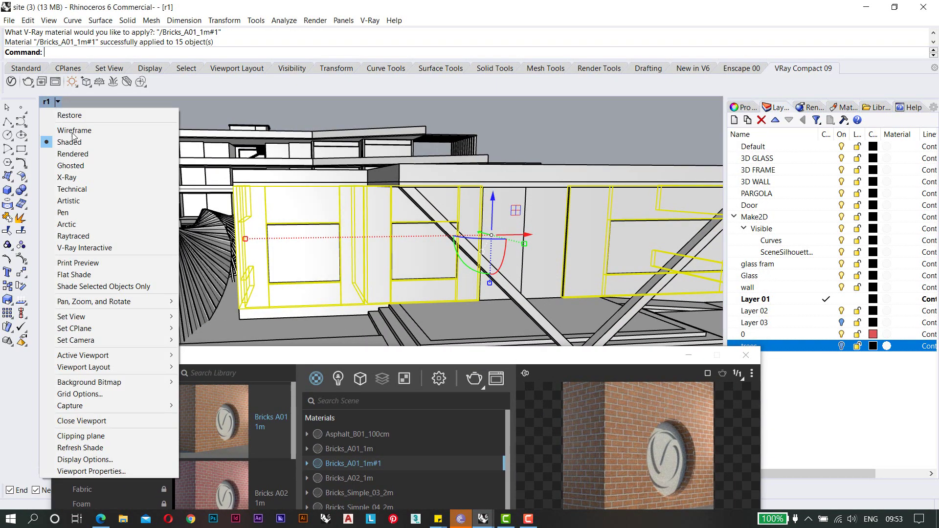
pyautogui.click(87, 154)
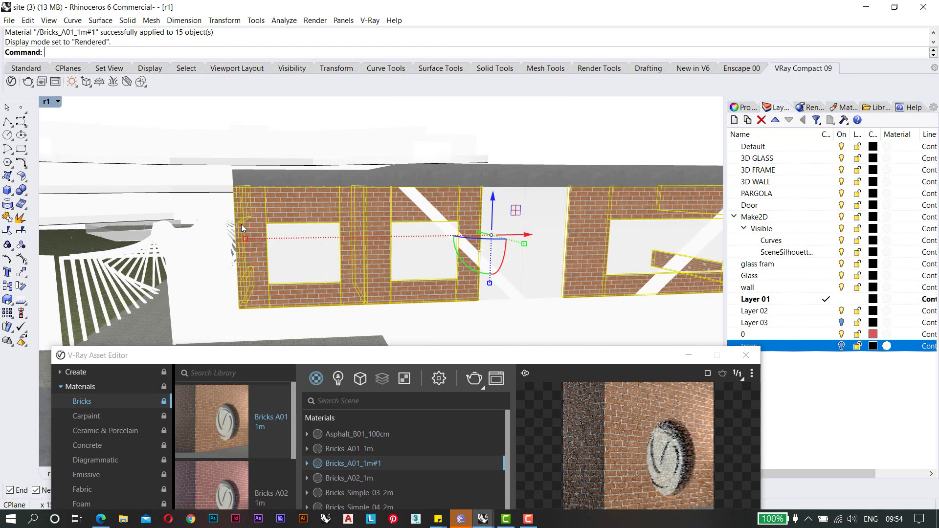
pyautogui.scroll(5, 241, 224)
pyautogui.moveTo(242, 224); pyautogui.dragTo(329, 183, button='right')
pyautogui.scroll(5, 377, 236)
pyautogui.scroll(-5, 348, 184)
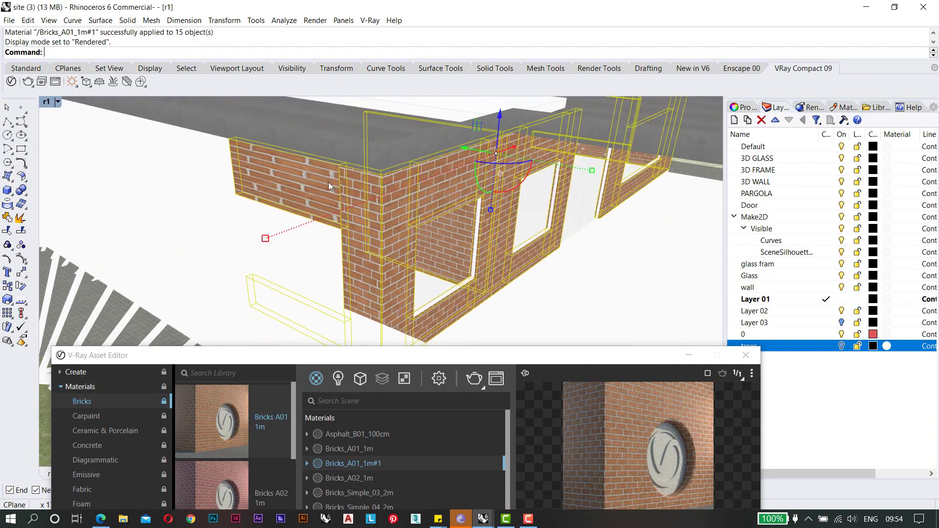
pyautogui.scroll(3, 329, 184)
pyautogui.scroll(-3, 396, 200)
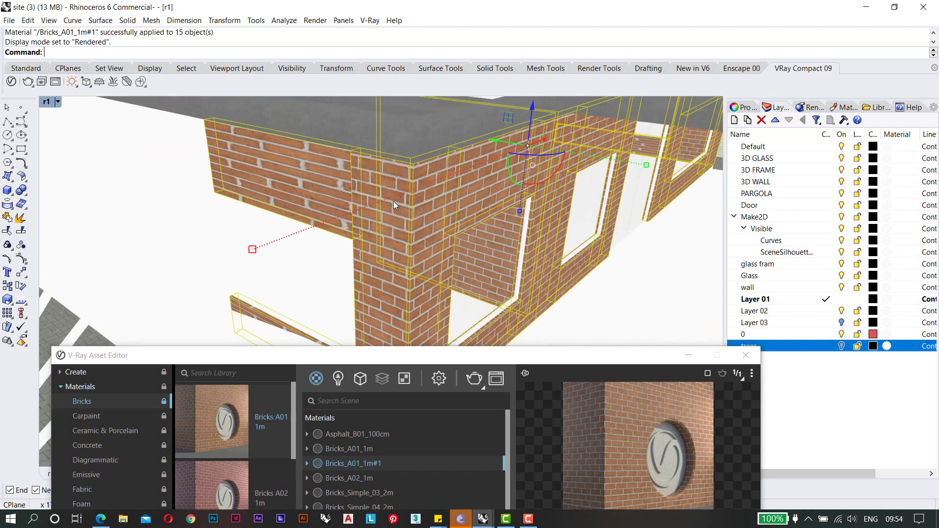
# Maximize the Front viewport, set it to Rendered display and frame the entrance block's brick walls.
pyautogui.moveTo(393, 201); pyautogui.dragTo(282, 181, button='right')
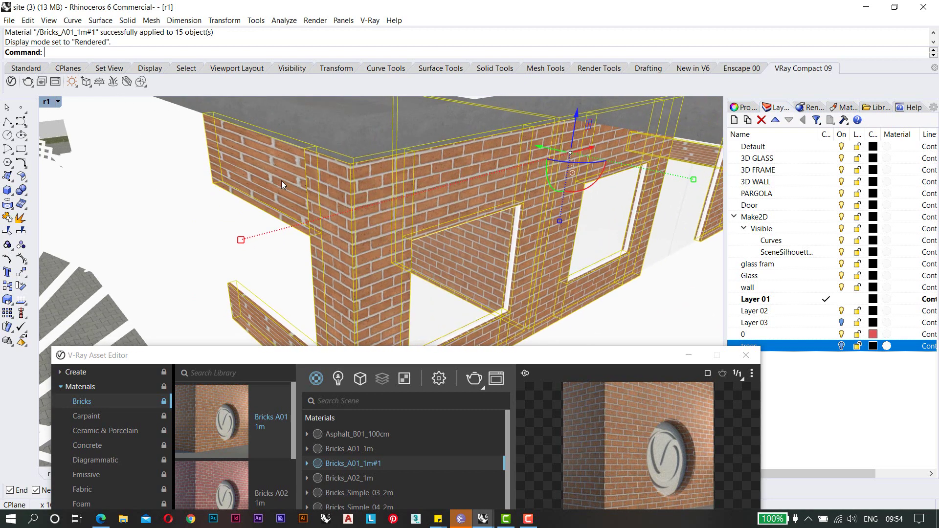
pyautogui.doubleClick(44, 102)
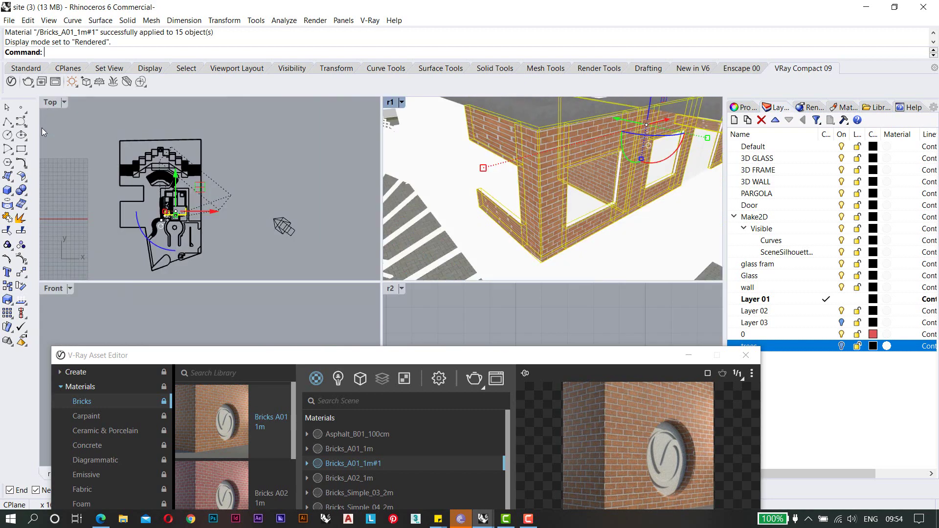
pyautogui.doubleClick(53, 288)
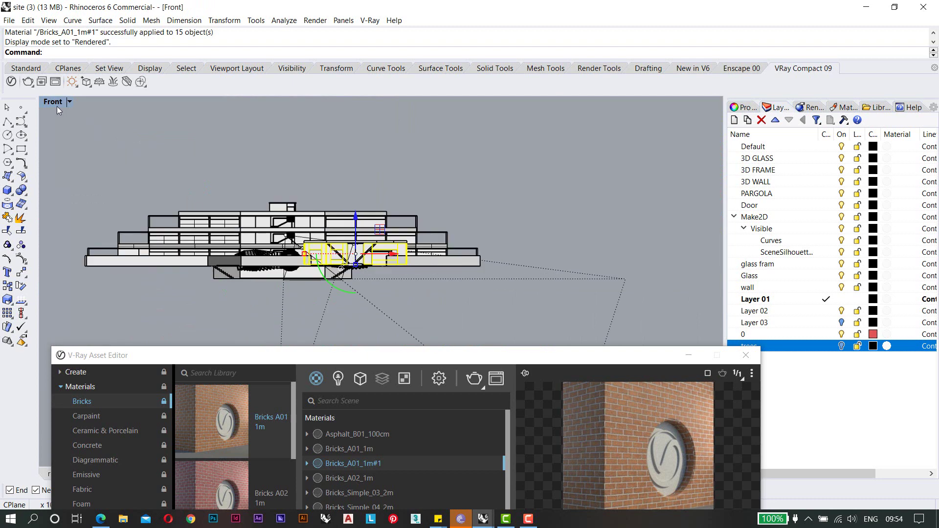
pyautogui.click(58, 107)
pyautogui.click(63, 153)
pyautogui.scroll(10, 387, 239)
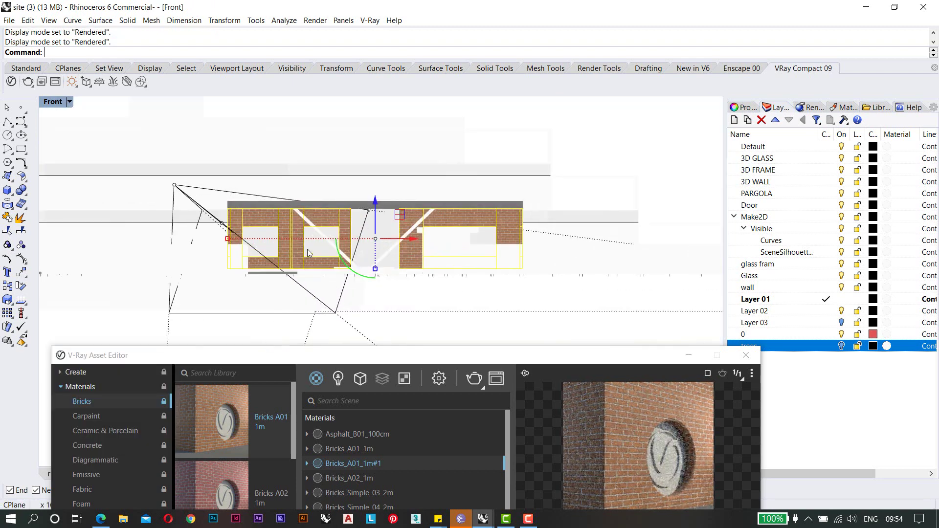
# Examine the brick texture along the entrance block's front elevation up to its far corner, then return to the four-viewport layout.
pyautogui.moveTo(396, 181); pyautogui.dragTo(469, 205, button='right')
pyautogui.scroll(-6, 469, 205)
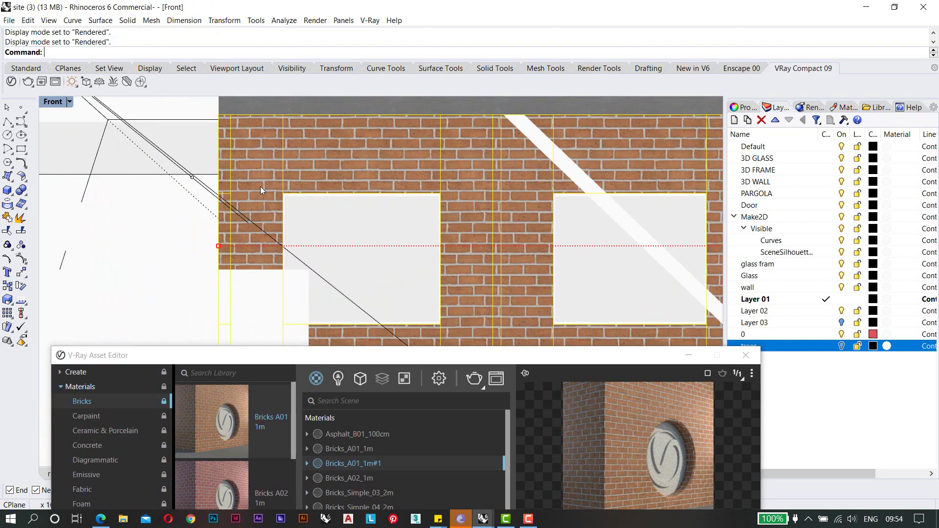
pyautogui.moveTo(394, 214); pyautogui.dragTo(299, 157, button='right')
pyautogui.scroll(-4, 405, 258)
pyautogui.moveTo(436, 231); pyautogui.dragTo(191, 218, button='right')
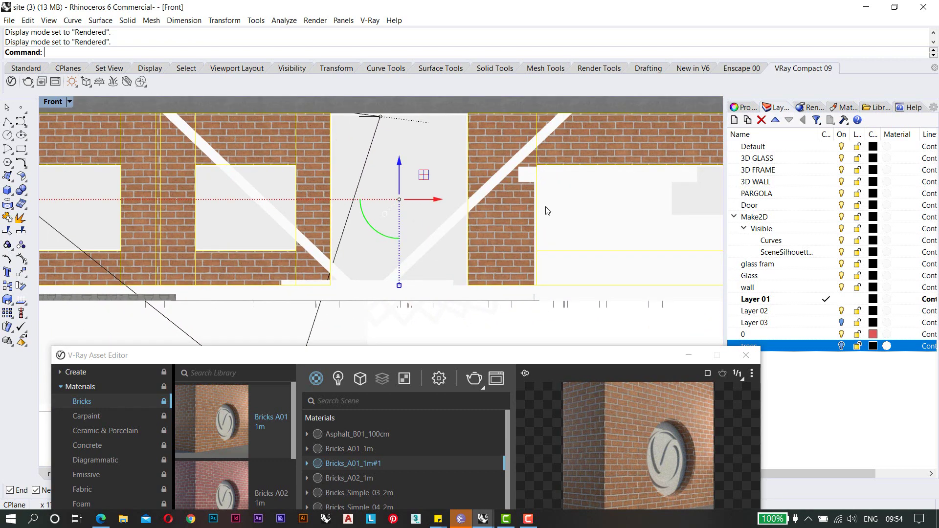
pyautogui.moveTo(568, 183); pyautogui.dragTo(239, 215, button='right')
pyautogui.scroll(6, 179, 197)
pyautogui.scroll(-3, 240, 215)
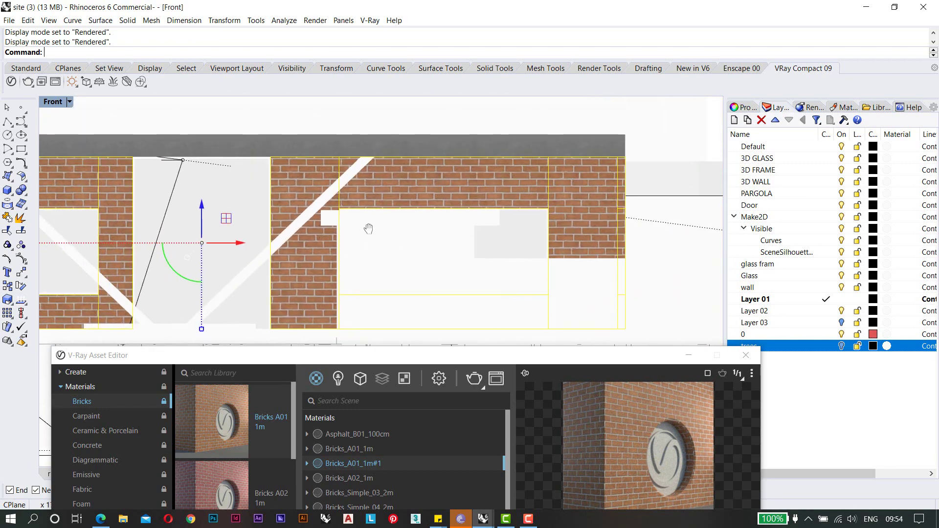
pyautogui.moveTo(368, 227); pyautogui.dragTo(381, 227, button='right')
pyautogui.doubleClick(66, 103)
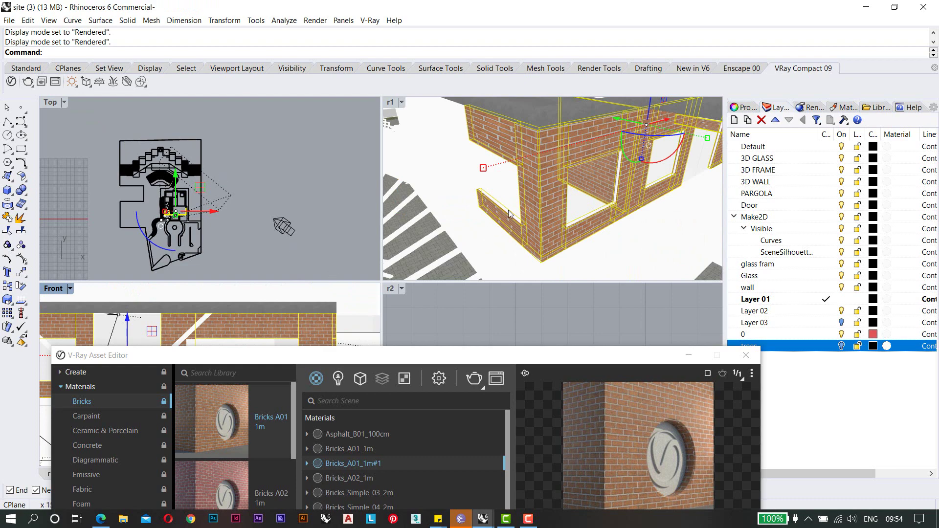
# Maximize the r1 viewport, examine the brick texture on the entrance block's side wall and compare it with the Bricks_A01_1m#1 preview.
pyautogui.scroll(6, 521, 139)
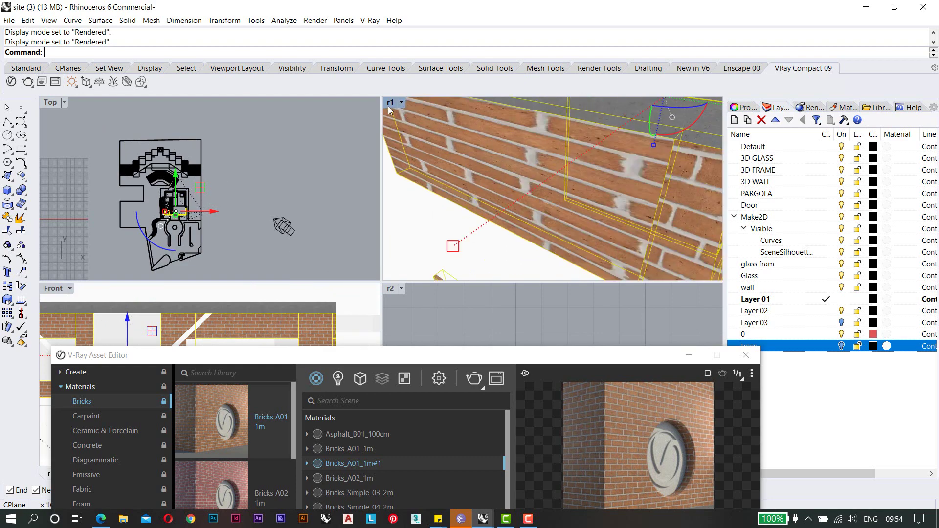
pyautogui.doubleClick(389, 106)
pyautogui.scroll(-5, 463, 190)
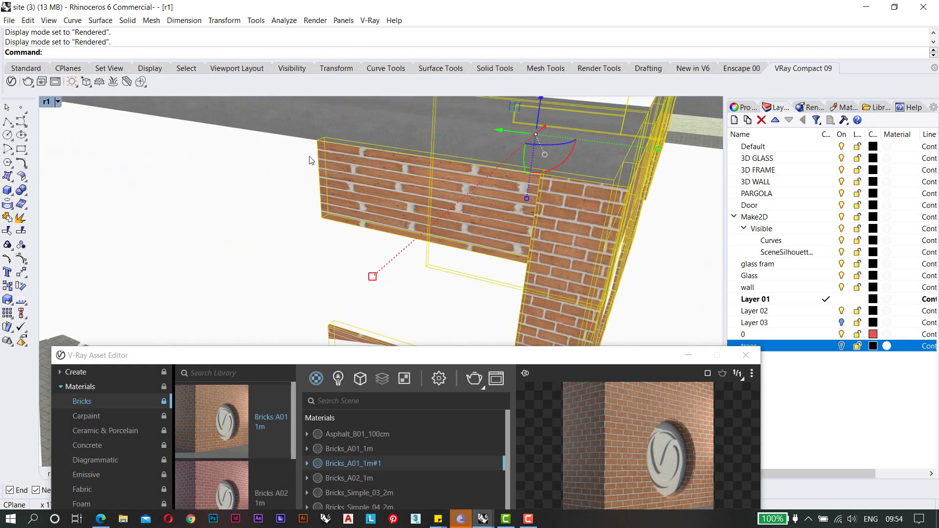
pyautogui.moveTo(500, 252); pyautogui.dragTo(385, 232, button='right')
pyautogui.scroll(-6, 386, 233)
pyautogui.moveTo(488, 243)
pyautogui.mouseDown(button='right')
pyautogui.moveTo(530, 250)
pyautogui.moveTo(497, 248)
pyautogui.moveTo(493, 236)
pyautogui.mouseUp(button='right')
pyautogui.moveTo(529, 361); pyautogui.dragTo(524, 104)
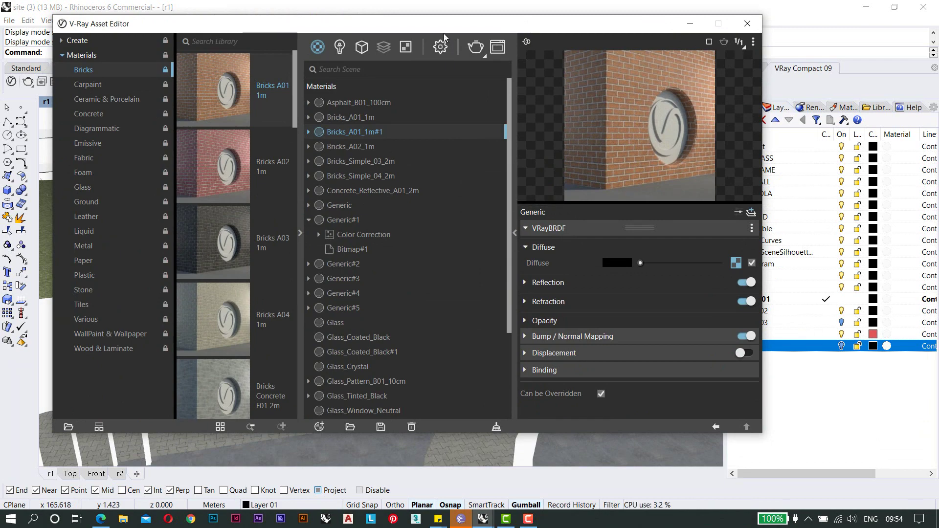
pyautogui.moveTo(445, 22); pyautogui.dragTo(427, 404)
# Show the texture mapping properties of the selected entrance block walls.
pyautogui.scroll(-5, 398, 248)
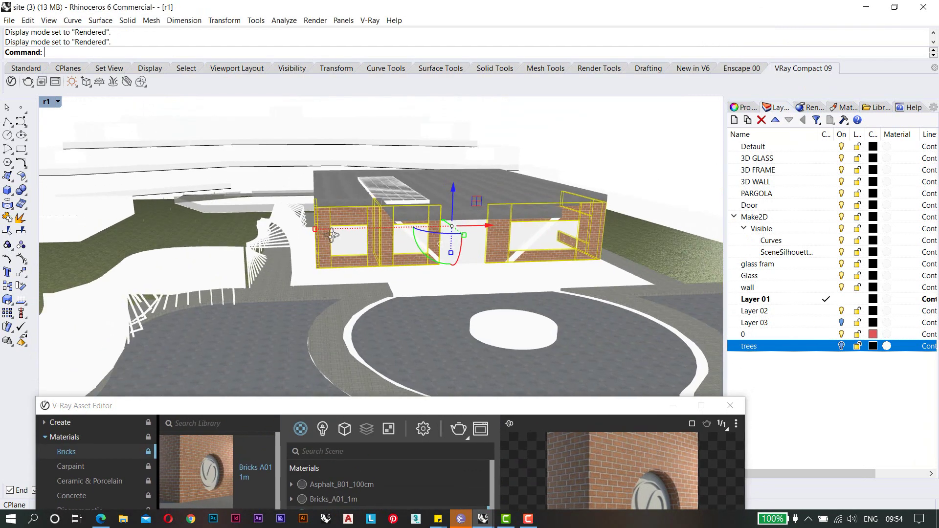
pyautogui.click(744, 108)
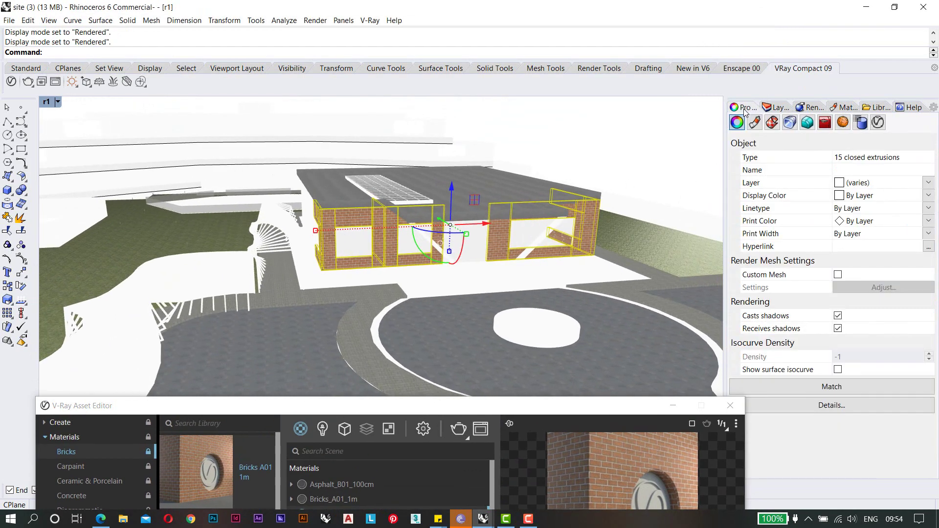
pyautogui.click(773, 123)
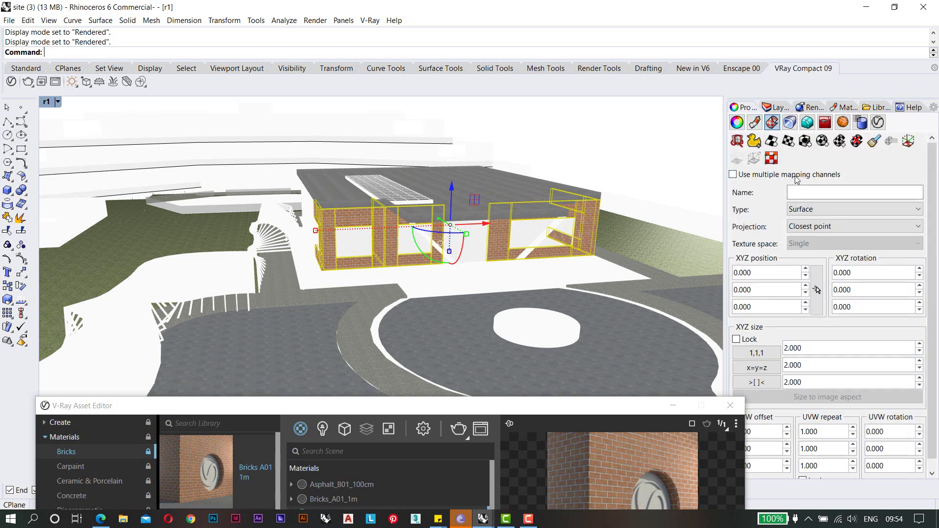
# Apply a capped box mapping of 1 x 1 x 1 to the selected walls, placing its base on the ground in front of the windows.
pyautogui.click(805, 142)
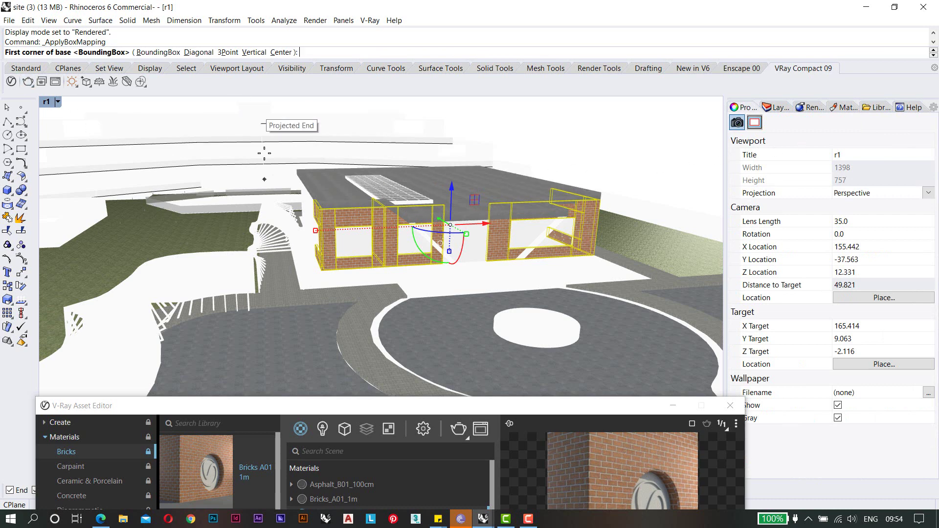
pyautogui.scroll(5, 337, 265)
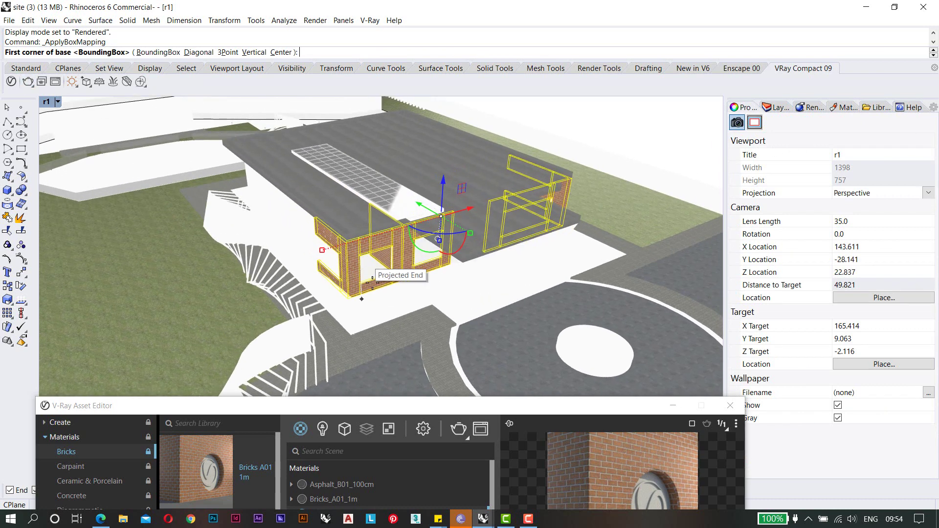
pyautogui.moveTo(375, 408); pyautogui.dragTo(400, 71)
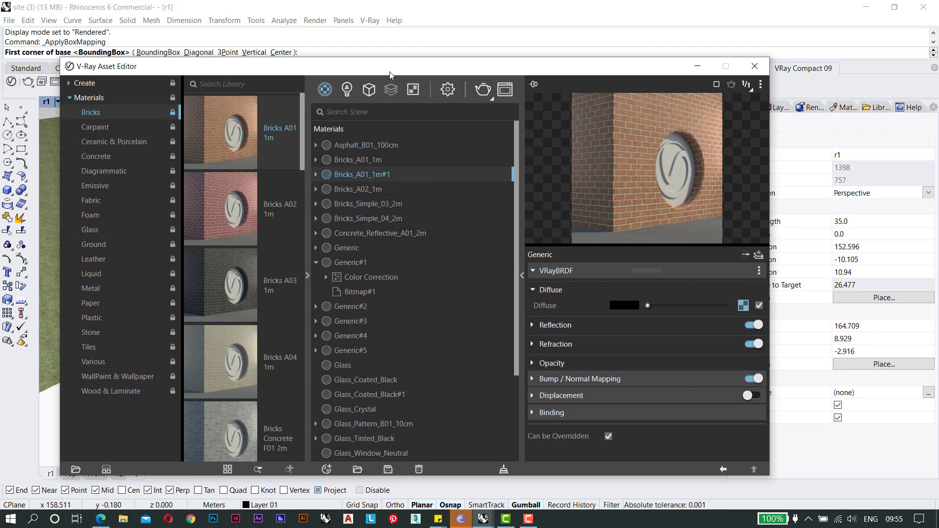
pyautogui.moveTo(389, 71); pyautogui.dragTo(356, 469)
pyautogui.scroll(4, 417, 283)
pyautogui.click(417, 284)
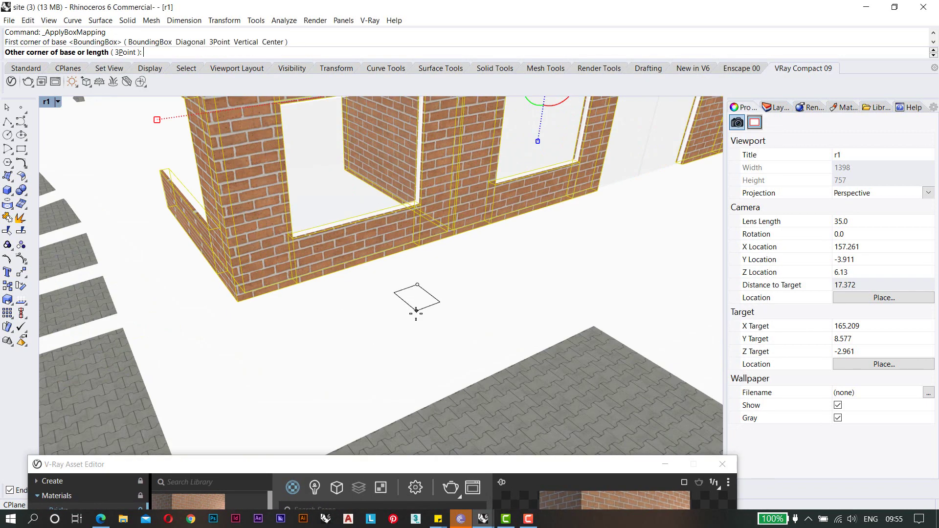
pyautogui.write('1')
pyautogui.press('Return')
pyautogui.write('1')
pyautogui.press('Return')
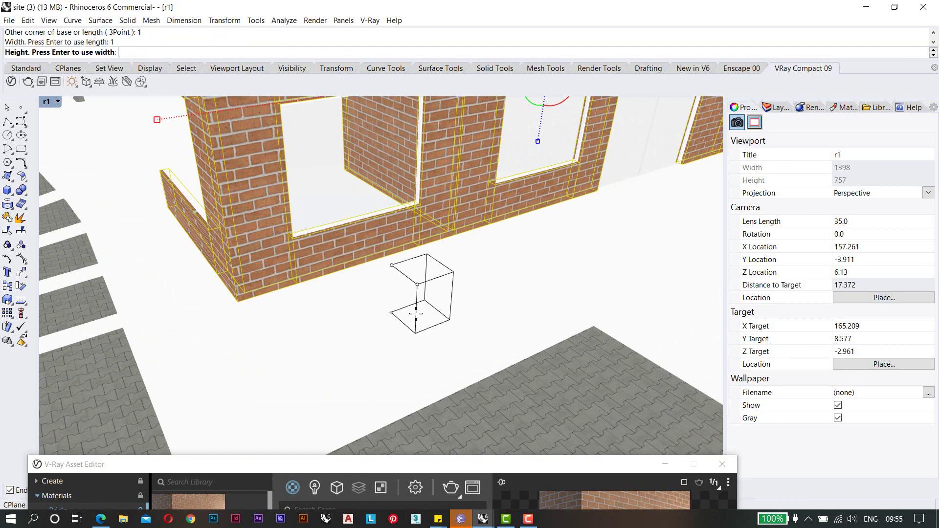
pyautogui.write('1')
pyautogui.press('Return')
pyautogui.press('Return')
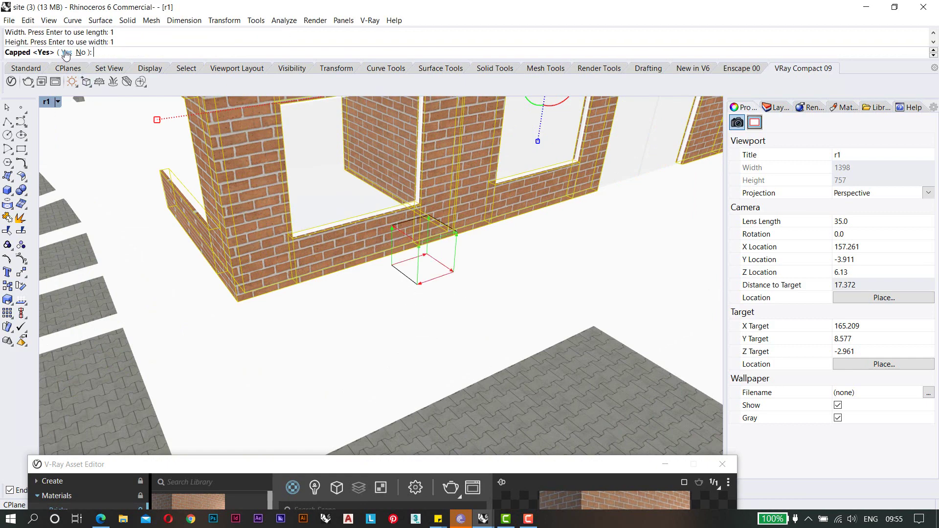
# Inspect the remapped brick texture on the front walls around the two windows.
pyautogui.scroll(-8, 417, 324)
pyautogui.moveTo(417, 324); pyautogui.dragTo(332, 184, button='right')
pyautogui.scroll(5, 326, 157)
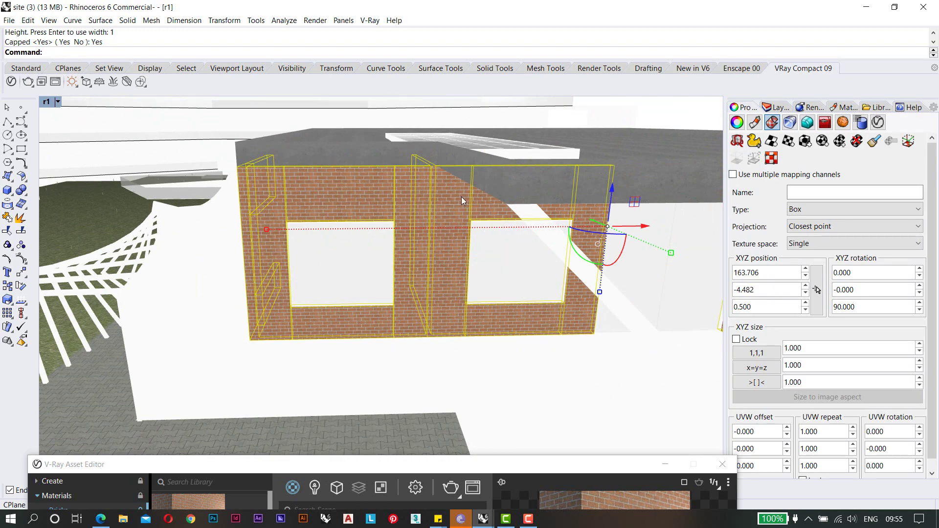
# Open the diffuse bitmap of Bricks_A01_1m#1 and enlarge its preview to examine the brick pattern.
pyautogui.moveTo(478, 461); pyautogui.dragTo(503, 33)
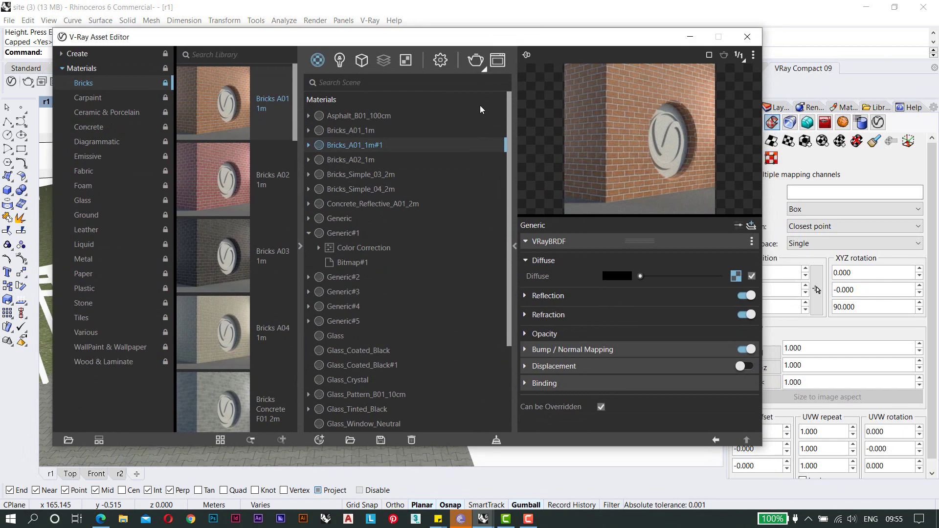
pyautogui.click(735, 277)
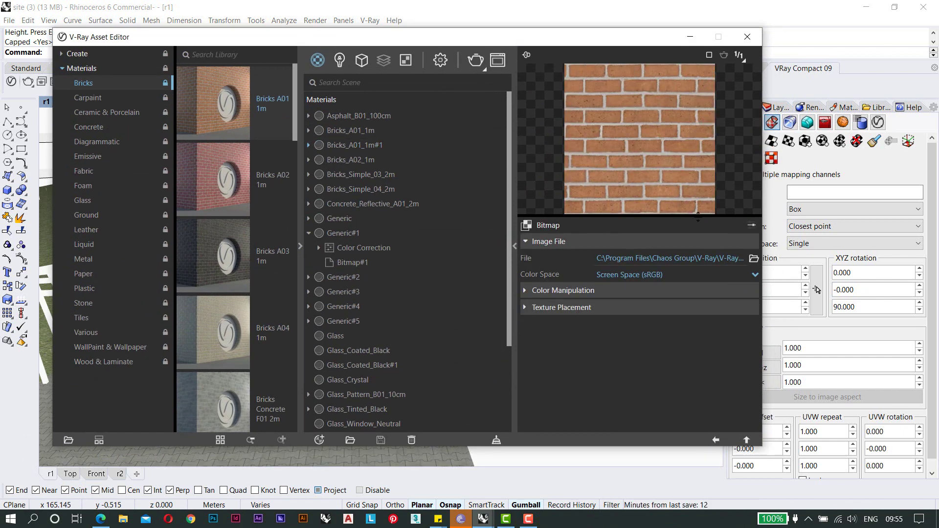
pyautogui.moveTo(698, 217); pyautogui.dragTo(698, 254)
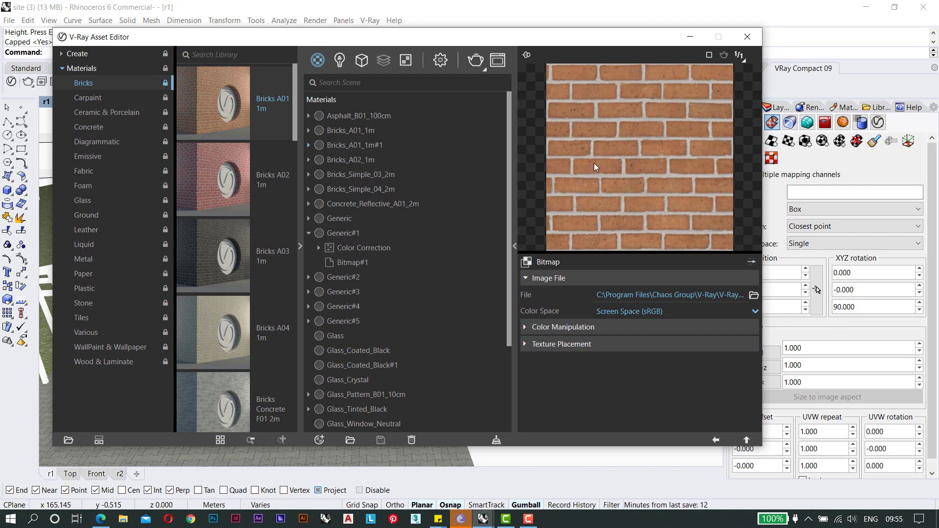
pyautogui.moveTo(479, 34); pyautogui.dragTo(453, 58)
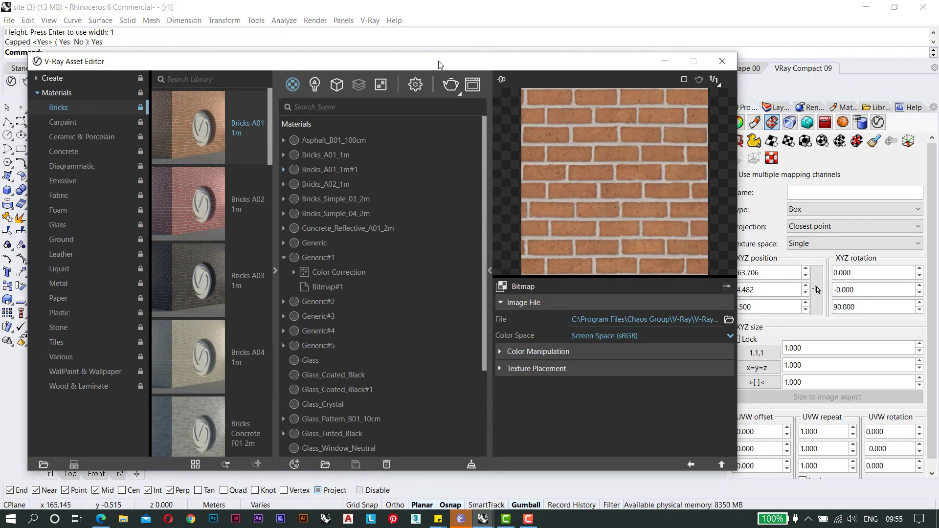
pyautogui.moveTo(440, 62); pyautogui.dragTo(467, 454)
# Compare the box-mapped brick at the entrance block's corner and around the first window from several angles.
pyautogui.moveTo(426, 313); pyautogui.dragTo(370, 217, button='right')
pyautogui.scroll(4, 353, 209)
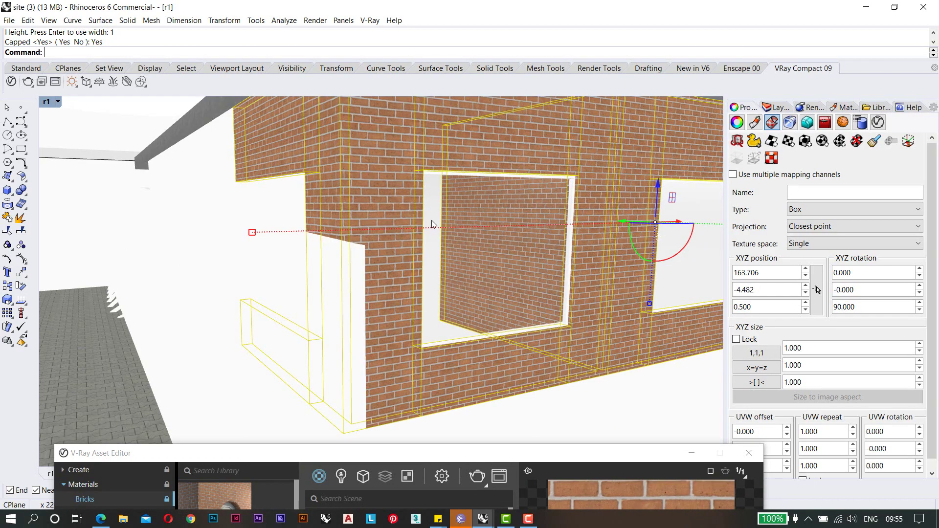
pyautogui.scroll(-5, 432, 220)
pyautogui.moveTo(431, 221); pyautogui.dragTo(312, 231, button='right')
pyautogui.scroll(8, 382, 274)
# Restore the saved camera view in the r1 viewport and deselect the brick walls.
pyautogui.rightClick(50, 108)
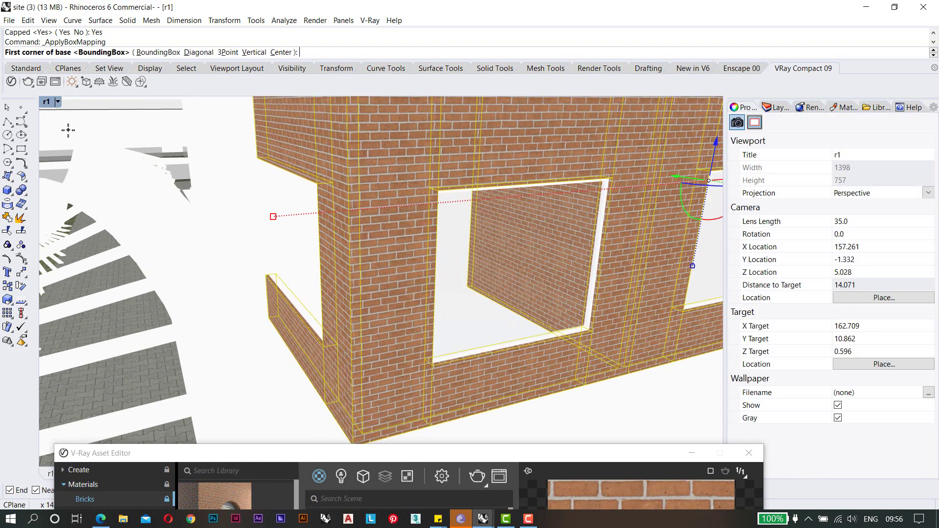
pyautogui.press('Return')
pyautogui.click(47, 102)
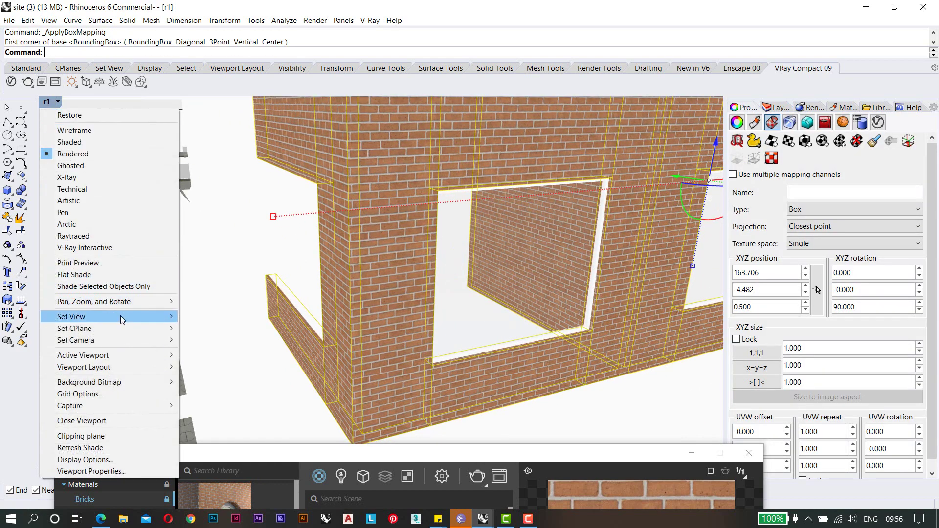
pyautogui.moveTo(122, 320)
pyautogui.click(236, 451)
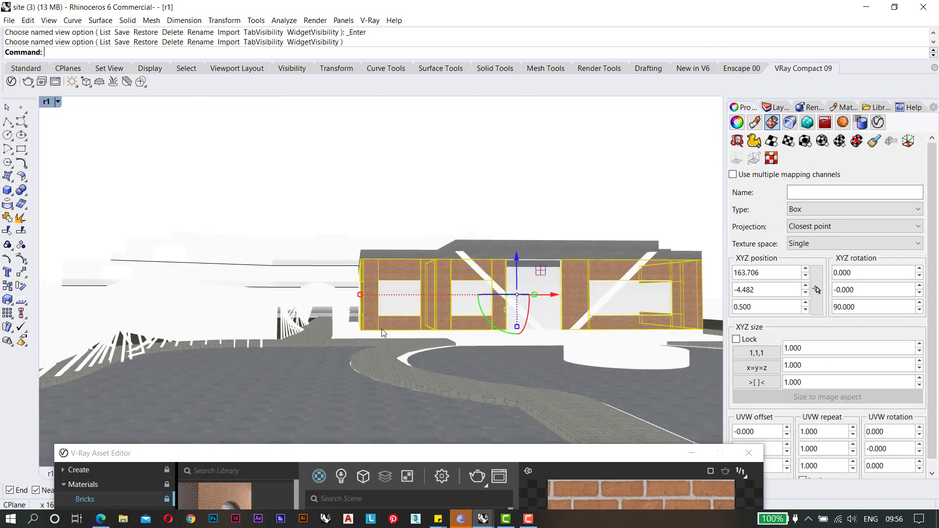
pyautogui.click(409, 226)
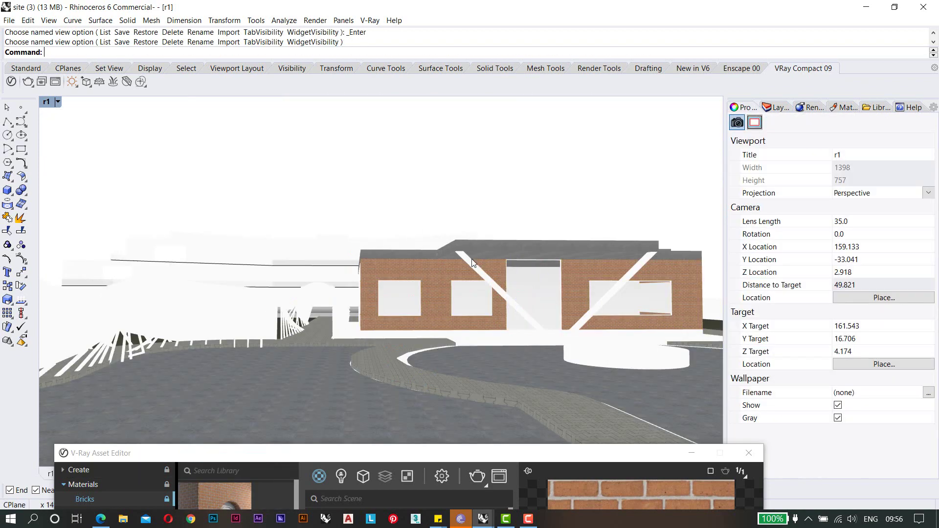
# Select the curved paved path in front of the building and open the Tiles_D_90cm material settings.
pyautogui.moveTo(442, 455); pyautogui.dragTo(443, 445)
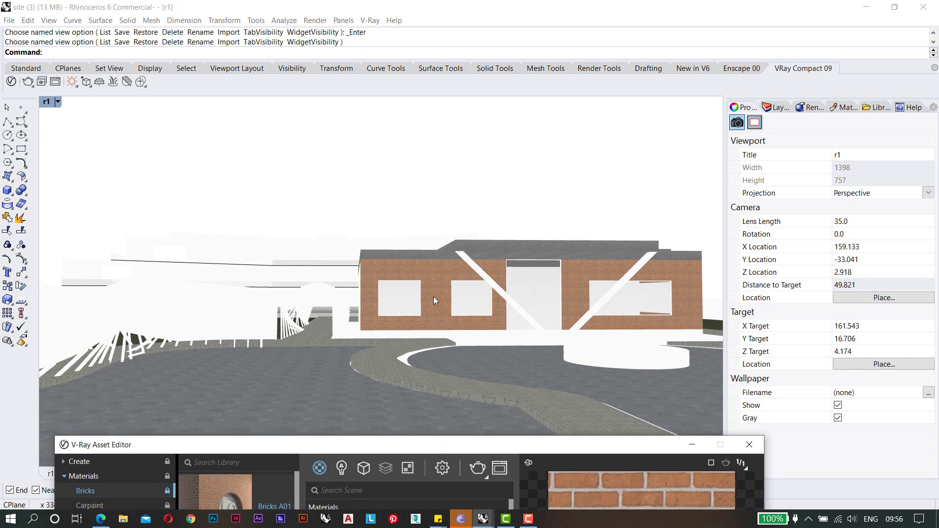
pyautogui.click(473, 397)
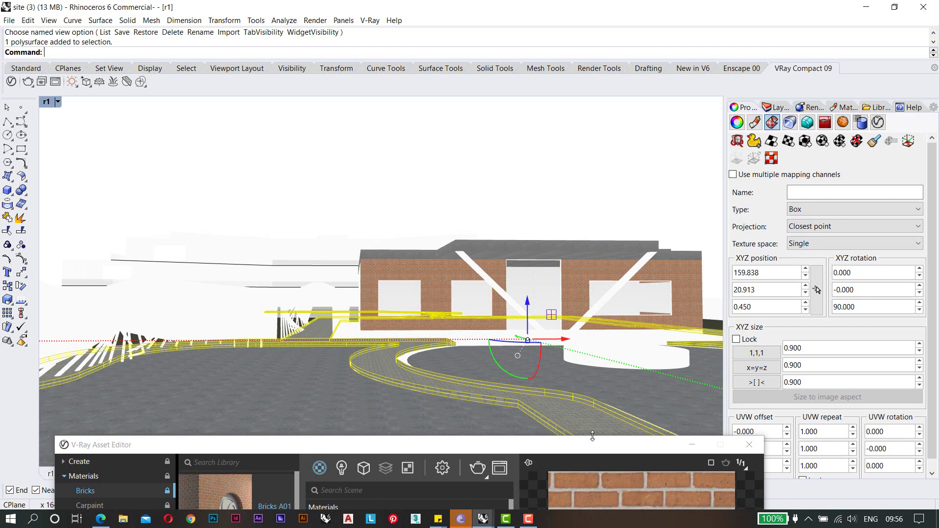
pyautogui.moveTo(592, 436); pyautogui.dragTo(607, 73)
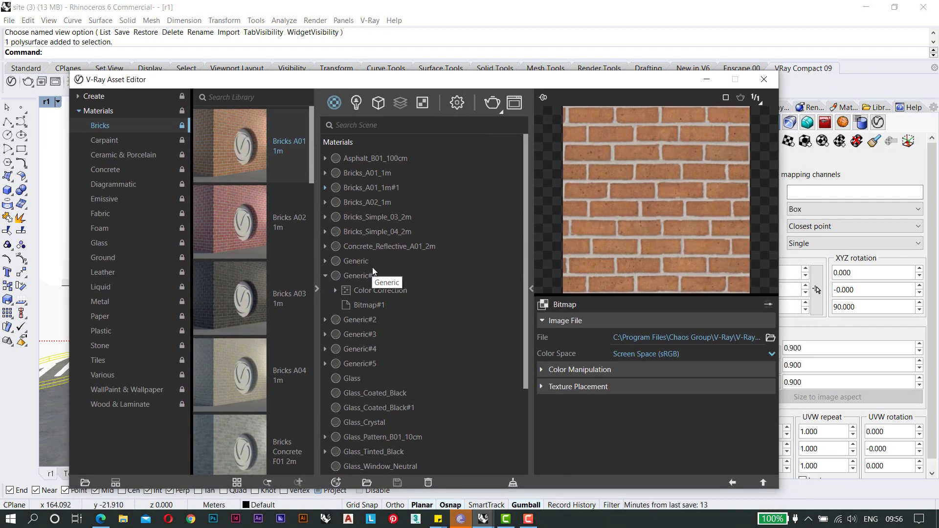
pyautogui.scroll(-3, 371, 267)
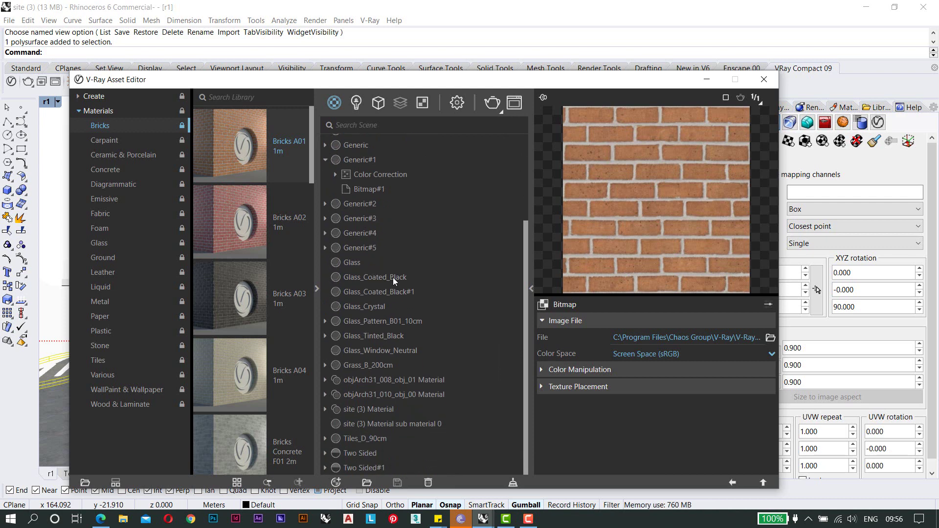
pyautogui.click(395, 444)
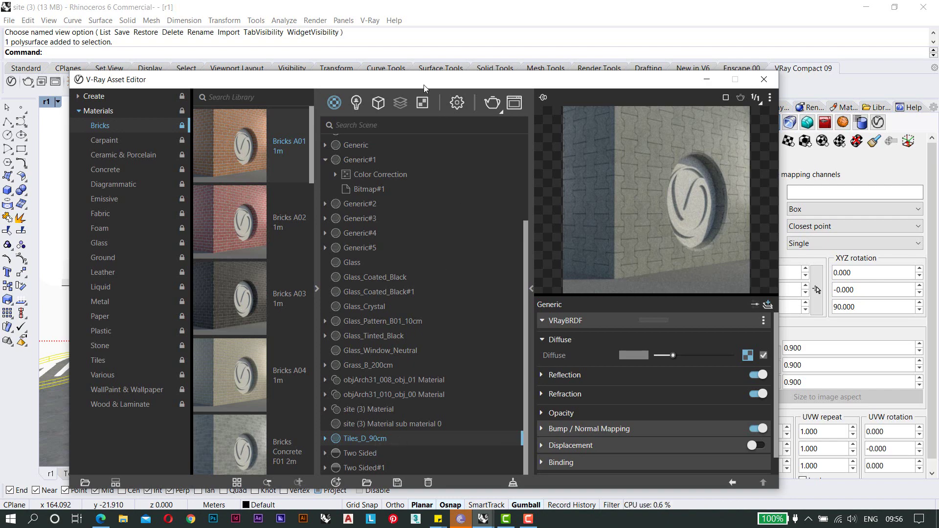
# Move the V-Ray Asset Editor clear of the viewport and examine the curved paved path in front of the building.
pyautogui.moveTo(423, 82); pyautogui.dragTo(363, 518)
pyautogui.scroll(-6, 419, 313)
pyautogui.moveTo(418, 306); pyautogui.dragTo(450, 361, button='right')
pyautogui.scroll(5, 450, 363)
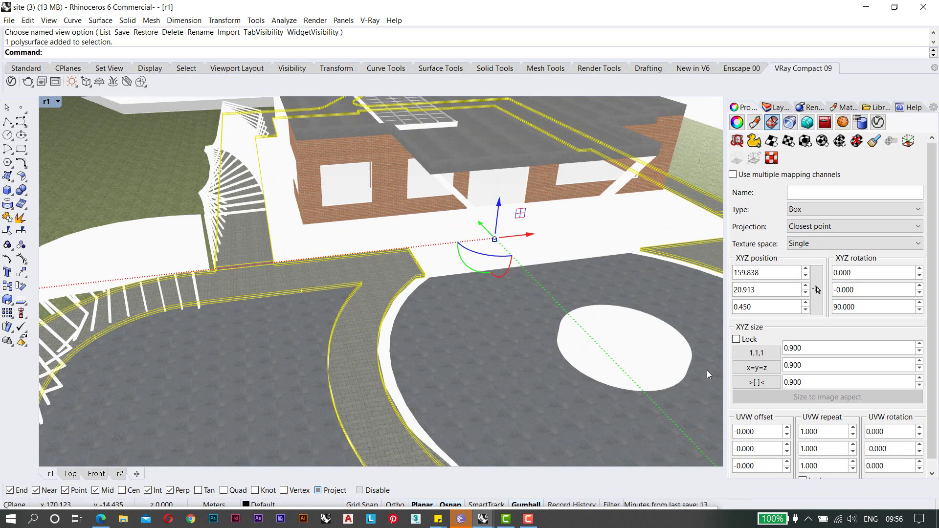
# Open the Windows taskbar settings, then bring the V-Ray Asset Editor fully back into view over the model.
pyautogui.click(867, 6)
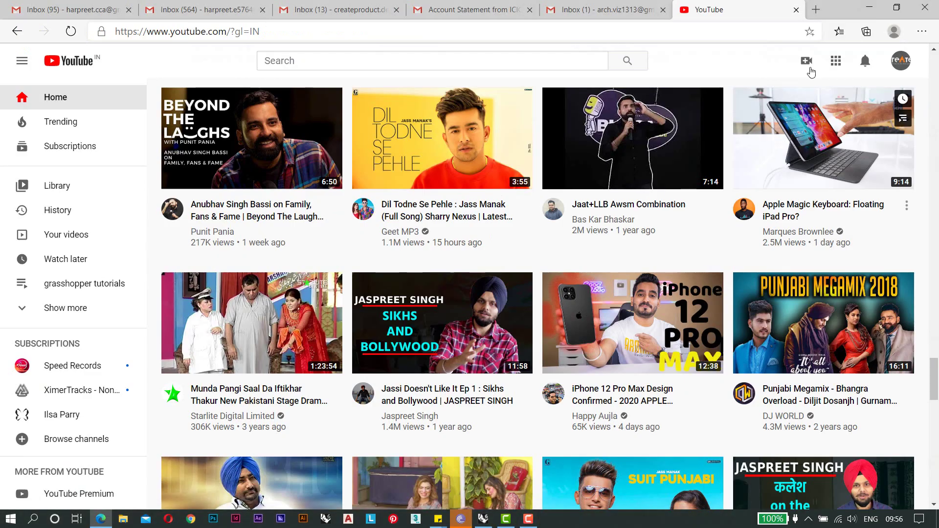
pyautogui.click(869, 6)
pyautogui.click(483, 519)
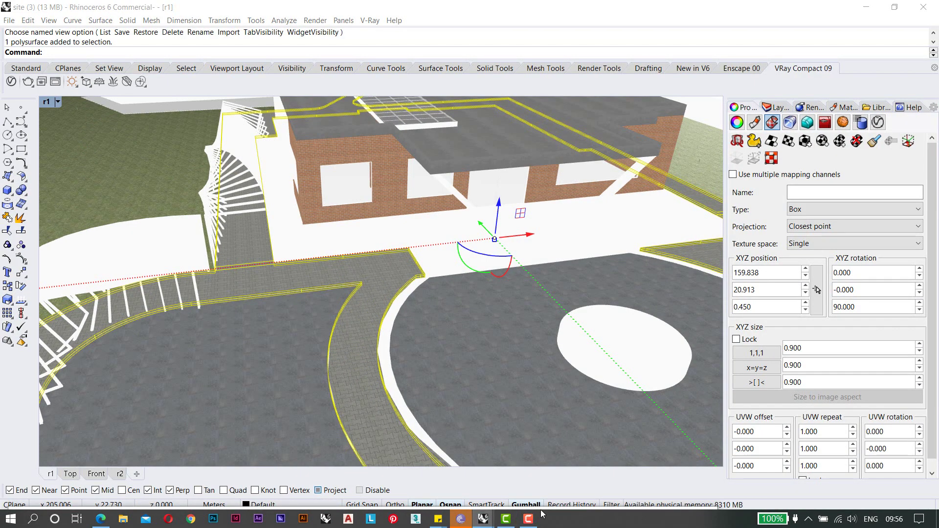
pyautogui.rightClick(567, 520)
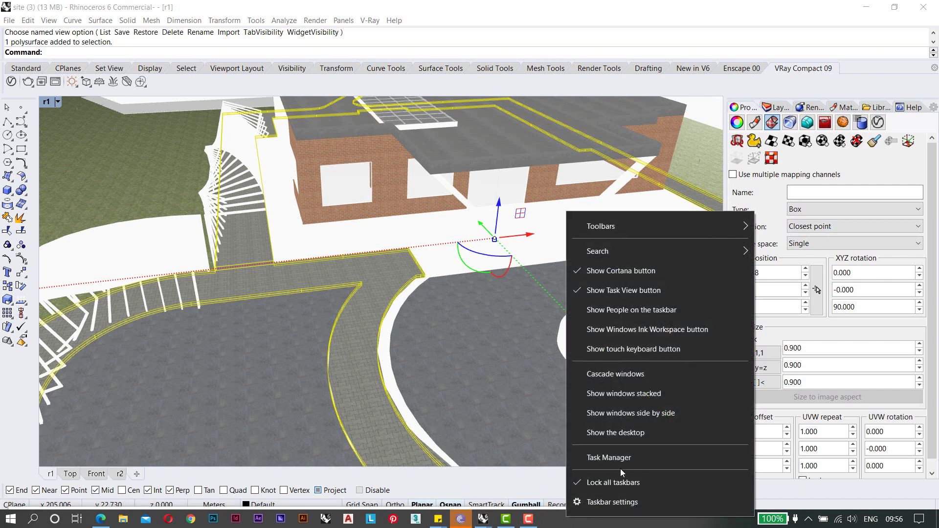
pyautogui.click(624, 503)
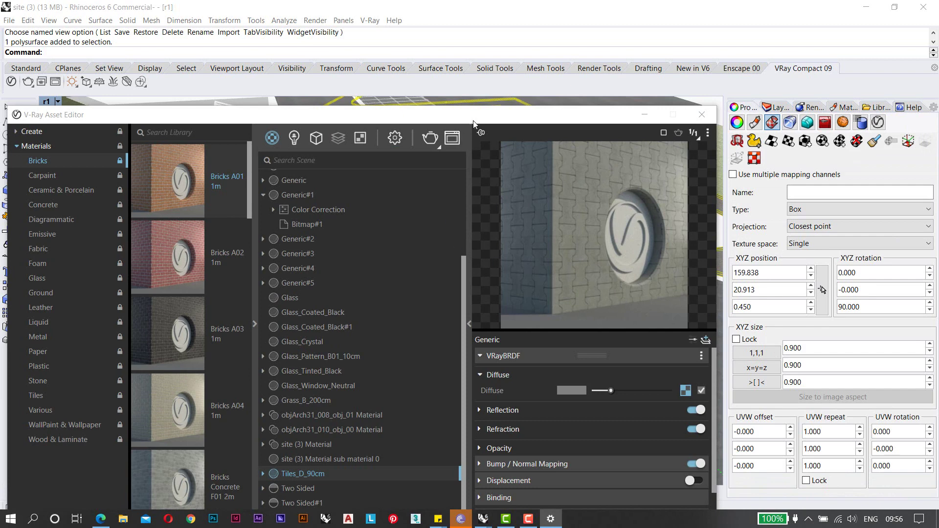
pyautogui.moveTo(474, 122); pyautogui.dragTo(537, 67)
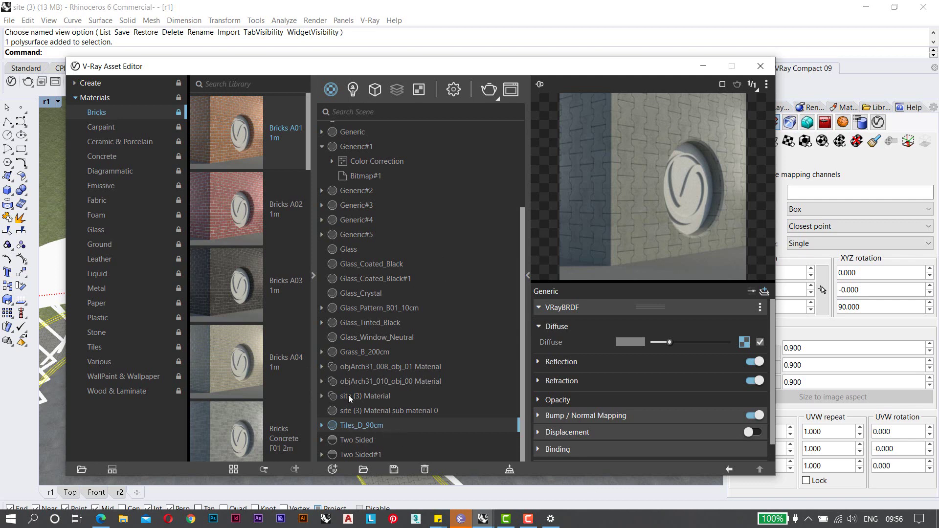
# Apply the Tiles_D_90cm material to the selected paved path and check the paving pattern on its curve.
pyautogui.rightClick(347, 424)
pyautogui.moveTo(386, 337)
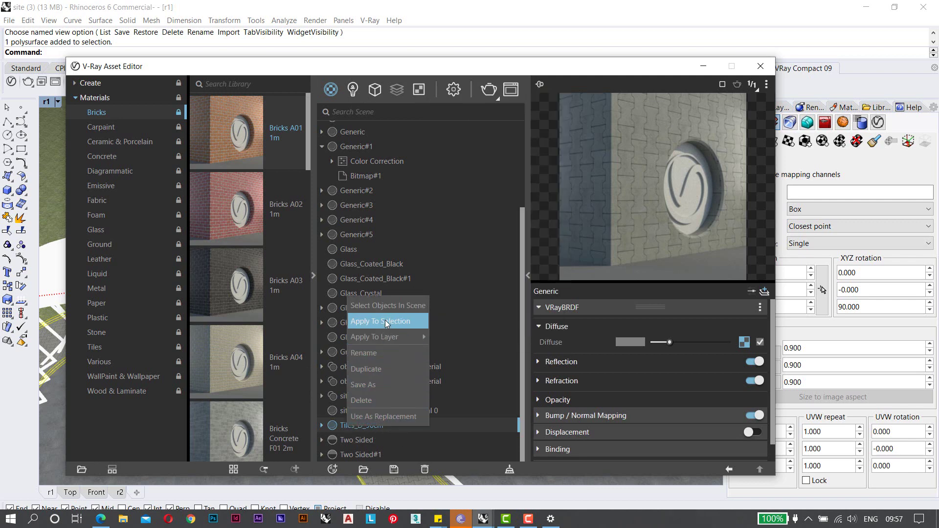
pyautogui.click(385, 320)
pyautogui.moveTo(451, 72); pyautogui.dragTo(445, 484)
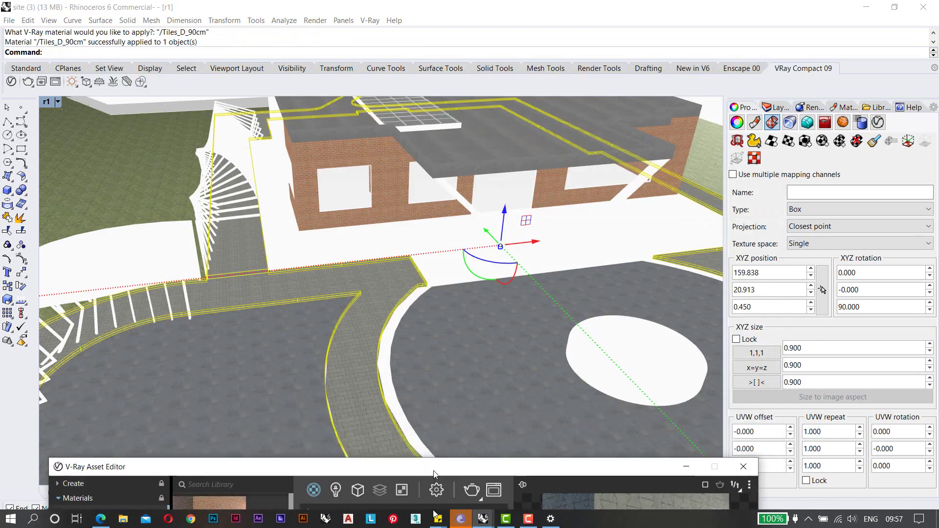
pyautogui.scroll(-3, 377, 364)
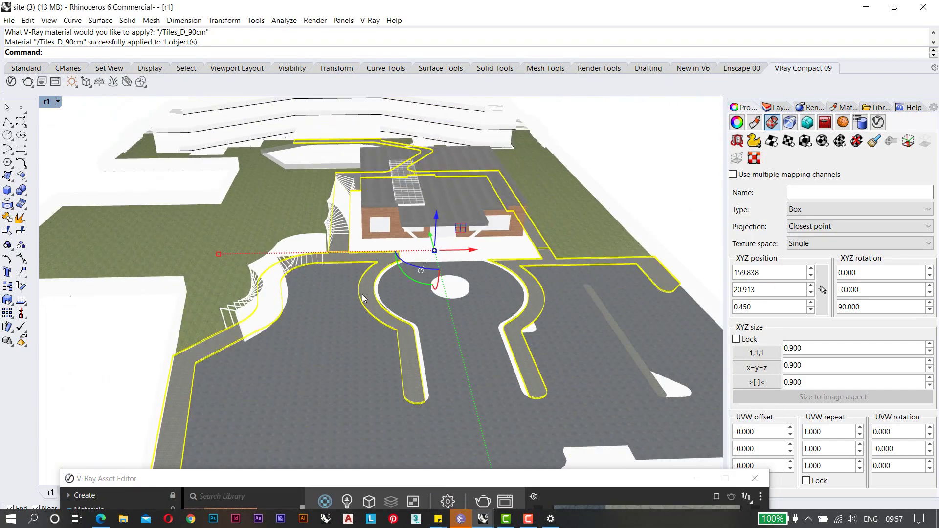
pyautogui.scroll(10, 362, 297)
pyautogui.scroll(-4, 378, 297)
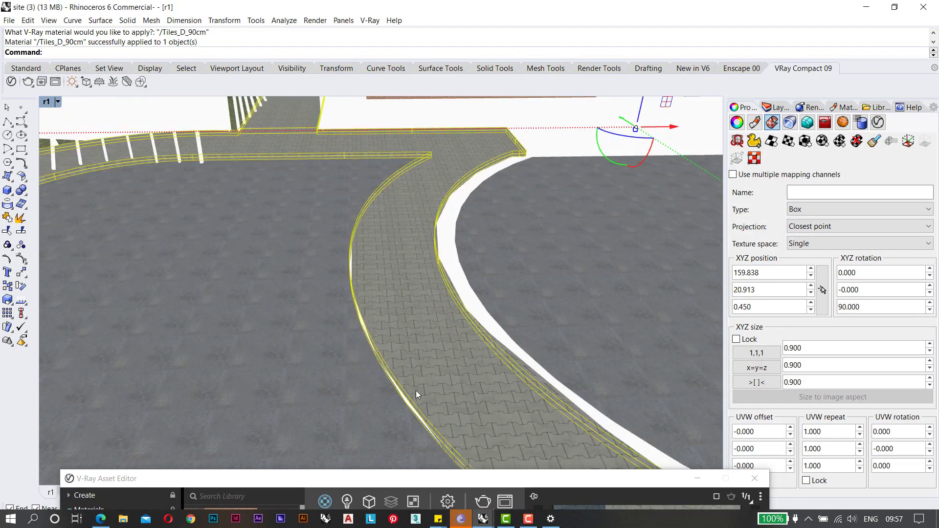
# Apply capped box mapping to the paved path with length, width and height all 0.9 m.
pyautogui.moveTo(440, 479); pyautogui.dragTo(441, 429)
pyautogui.click(806, 141)
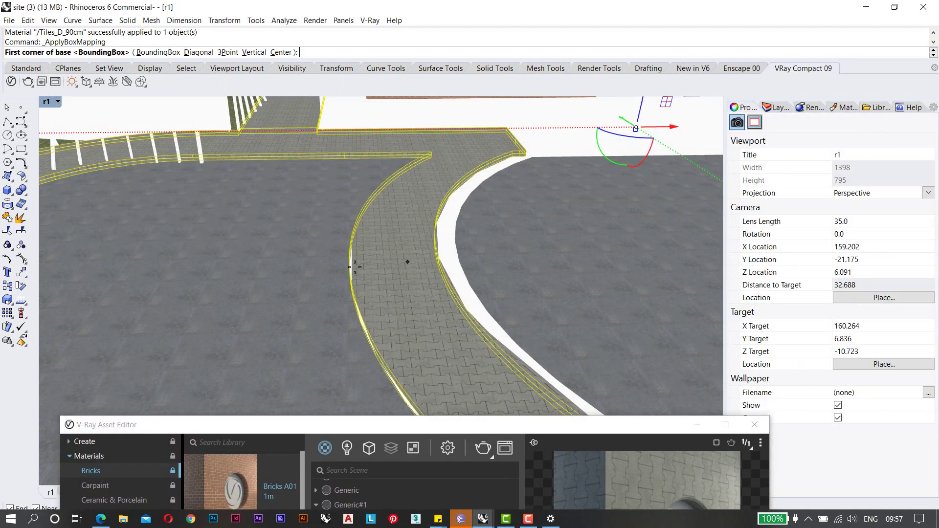
pyautogui.click(254, 255)
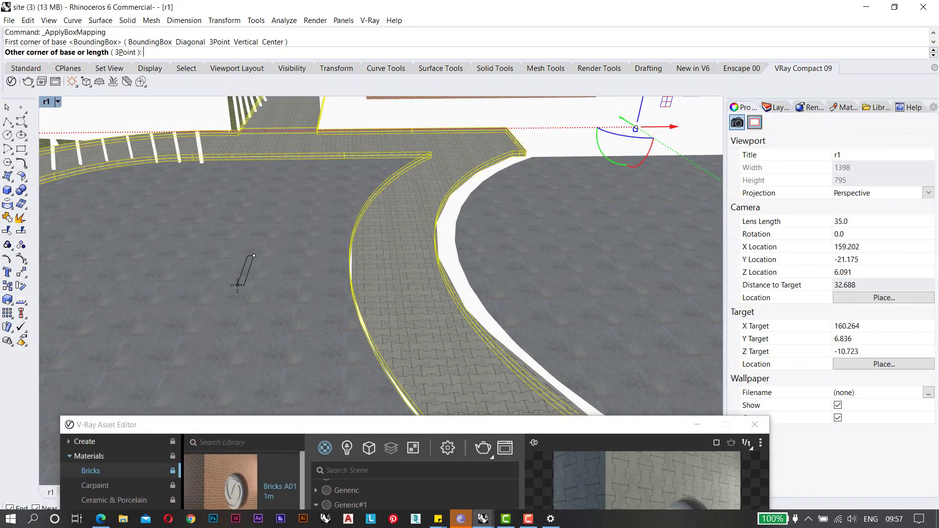
pyautogui.write('.9')
pyautogui.press('Return')
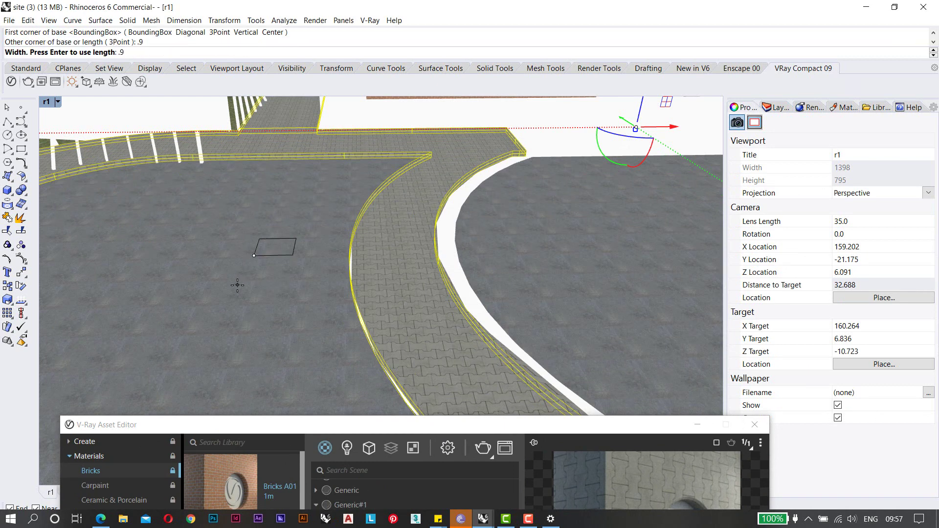
pyautogui.press('Return')
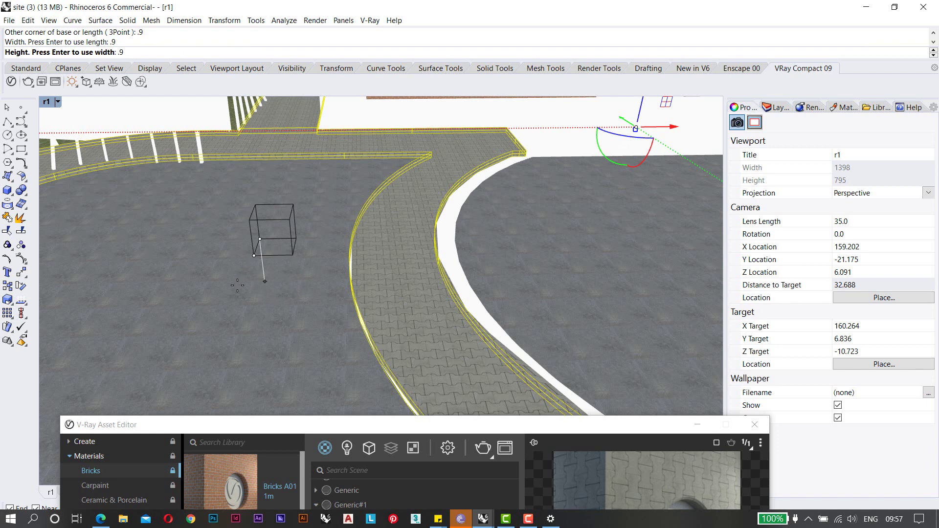
pyautogui.write('.9')
pyautogui.press('Return')
pyautogui.click(66, 53)
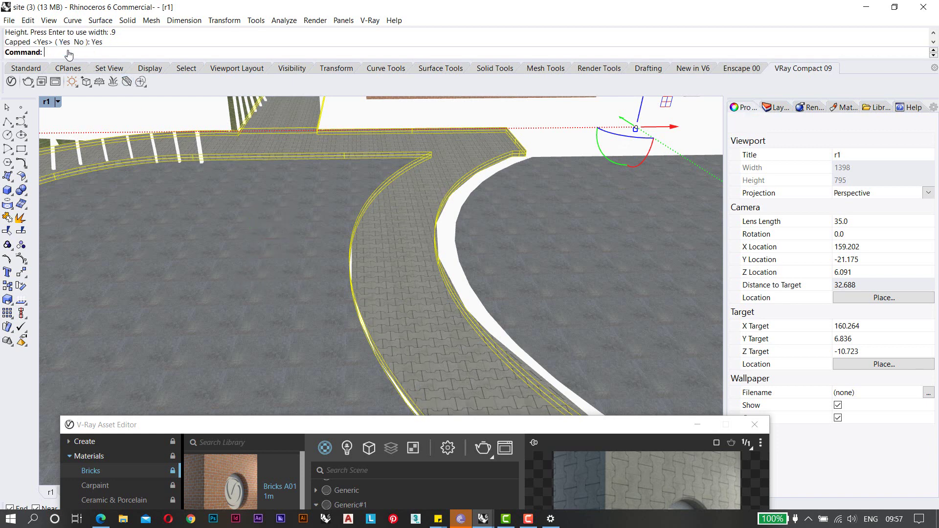
# Deselect the paved path and examine its tile pattern and the surrounding ground up close.
pyautogui.moveTo(387, 427); pyautogui.dragTo(430, 405)
pyautogui.scroll(-5, 428, 226)
pyautogui.scroll(3, 404, 229)
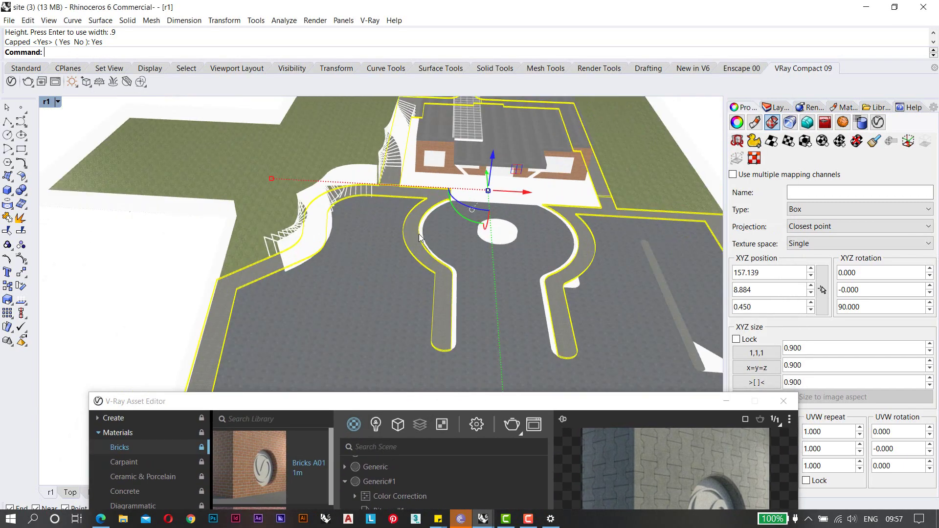
pyautogui.press('Escape')
pyautogui.scroll(5, 401, 252)
pyautogui.scroll(3, 311, 257)
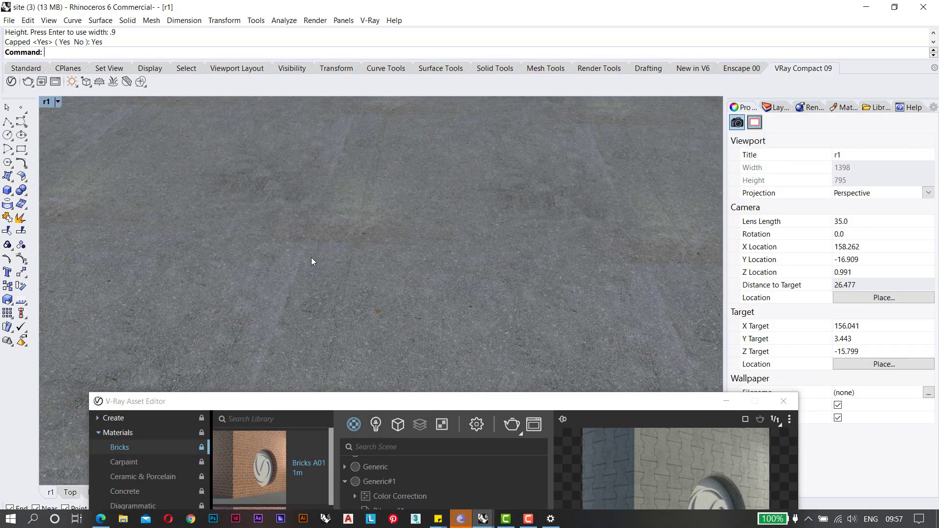
pyautogui.scroll(-4, 386, 242)
pyautogui.scroll(1, 422, 265)
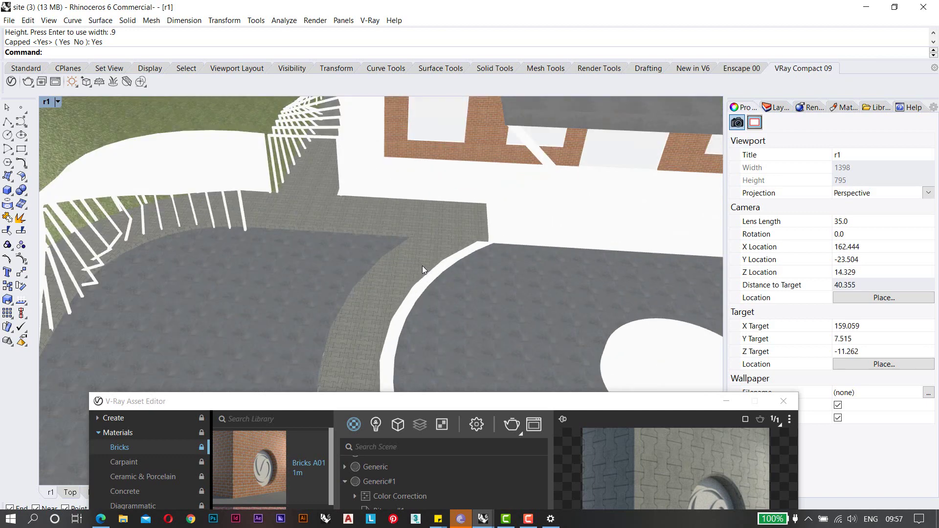
# Inspect the building's roof, brick walls and window openings from several angles, leaving nothing selected.
pyautogui.scroll(-1, 431, 227)
pyautogui.keyDown('shift'); pyautogui.moveTo(432, 146); pyautogui.dragTo(418, 219, button='right'); pyautogui.keyUp('shift')
pyautogui.scroll(6, 419, 219)
pyautogui.scroll(-6, 490, 253)
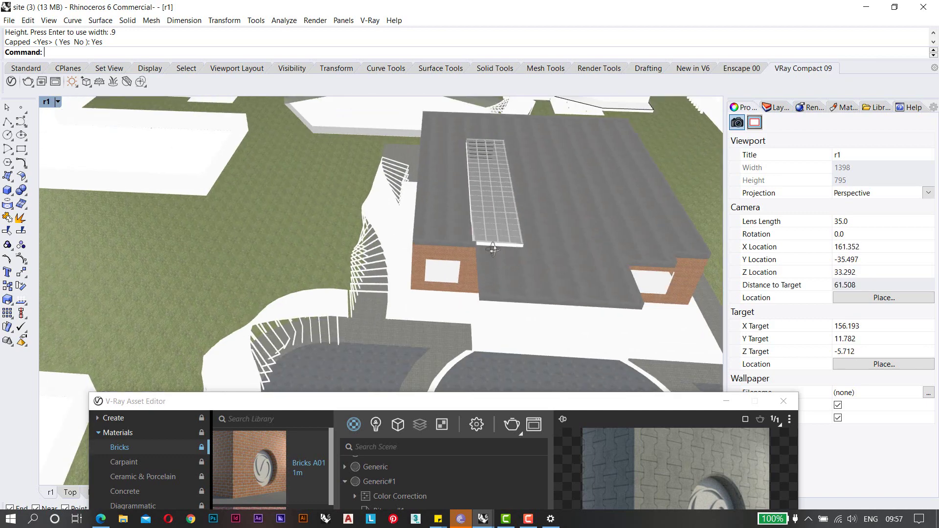
pyautogui.moveTo(492, 248); pyautogui.dragTo(556, 171, button='right')
pyautogui.scroll(4, 557, 169)
pyautogui.scroll(2, 558, 172)
pyautogui.click(524, 201)
pyautogui.press('Escape')
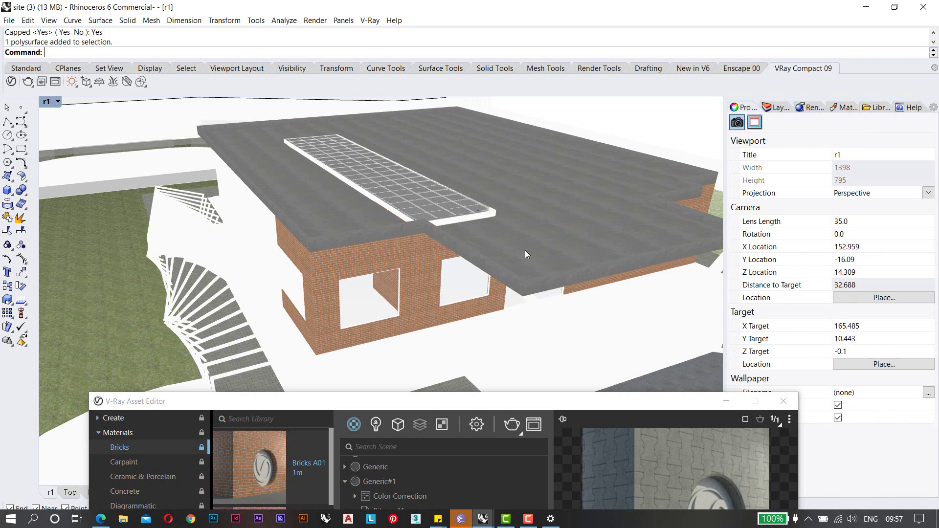
pyautogui.click(451, 402)
pyautogui.moveTo(451, 402); pyautogui.dragTo(449, 393)
pyautogui.scroll(5, 421, 266)
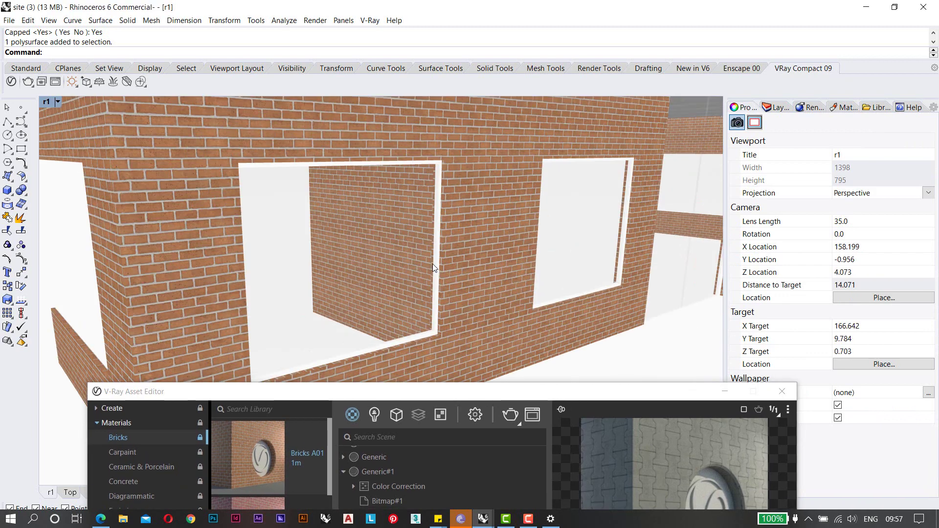
pyautogui.scroll(1, 433, 267)
pyautogui.moveTo(433, 267); pyautogui.dragTo(439, 352, button='right')
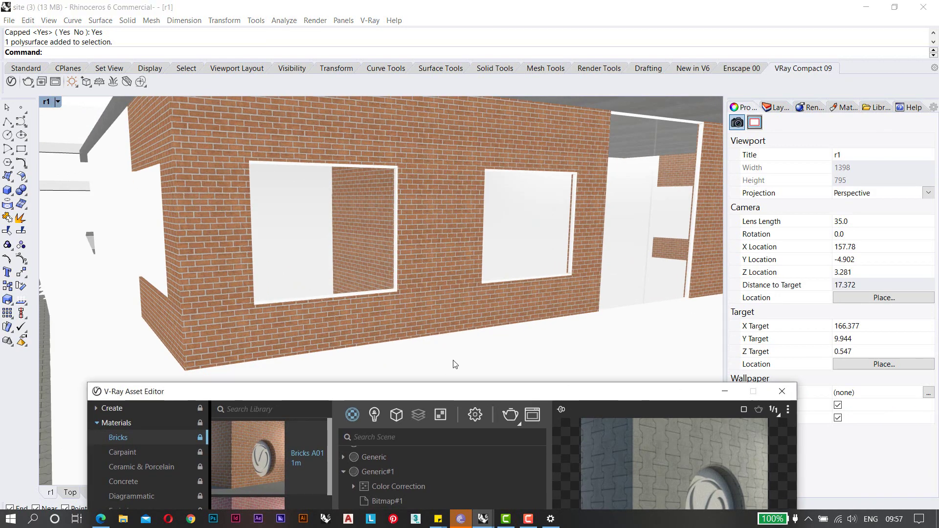
# Browse the library's Glass materials, preview the scene's Glass material and select Glass_Coated_Black#1 in the scene list.
pyautogui.moveTo(452, 393); pyautogui.dragTo(456, 68)
pyautogui.click(121, 224)
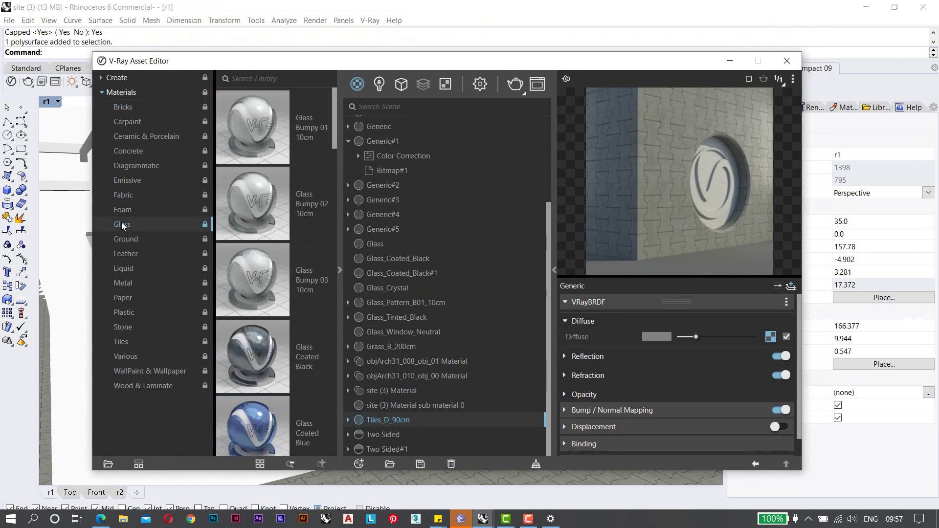
pyautogui.scroll(-10, 265, 229)
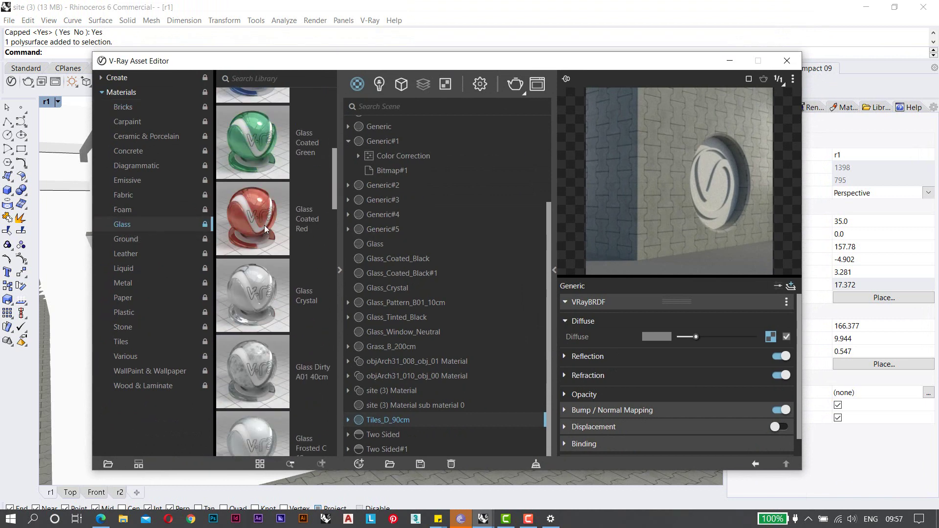
pyautogui.scroll(-6, 264, 229)
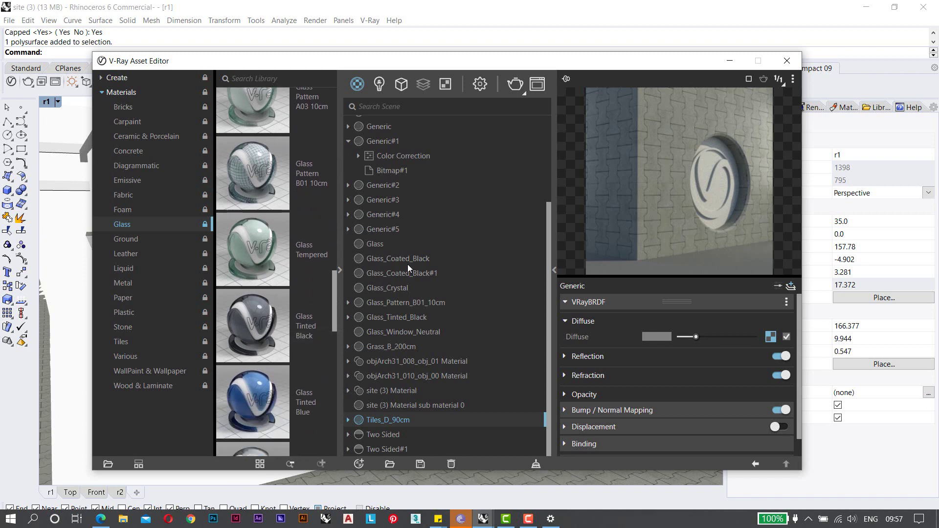
pyautogui.click(385, 247)
pyautogui.scroll(-6, 271, 289)
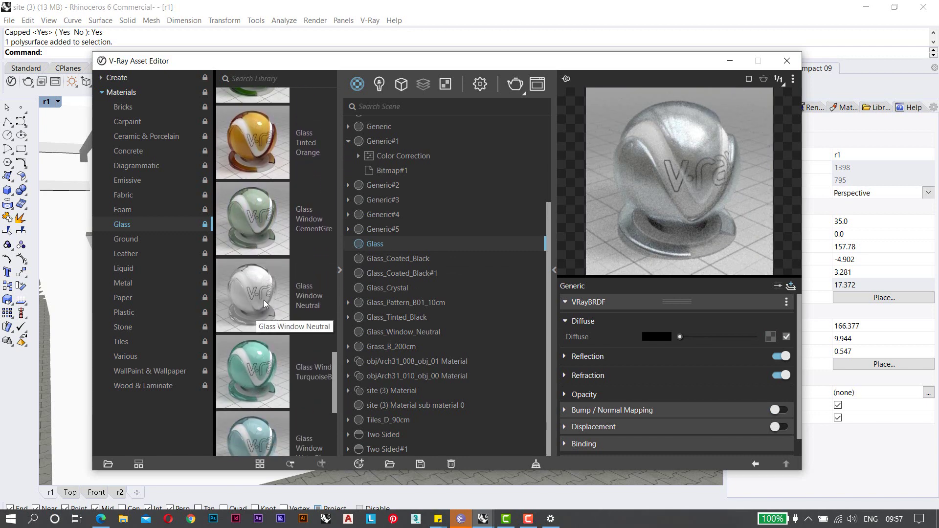
pyautogui.scroll(-4, 264, 303)
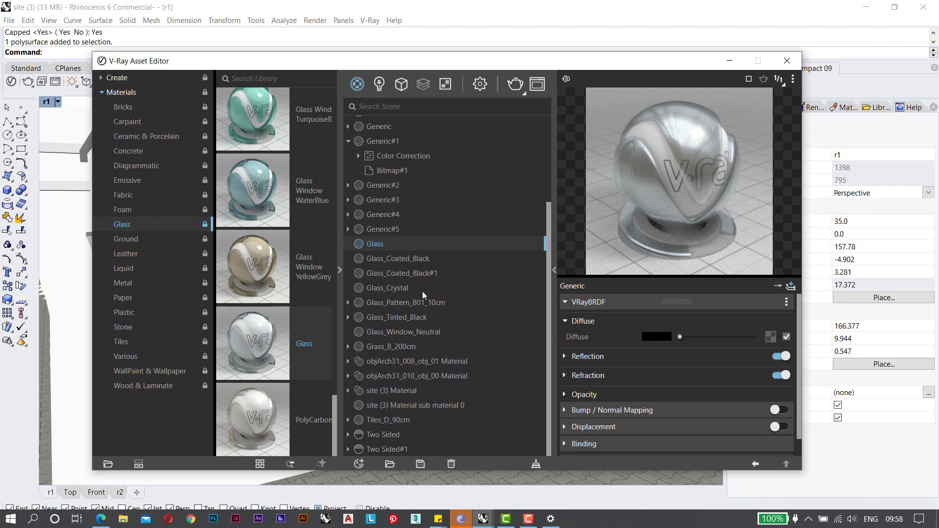
pyautogui.click(434, 274)
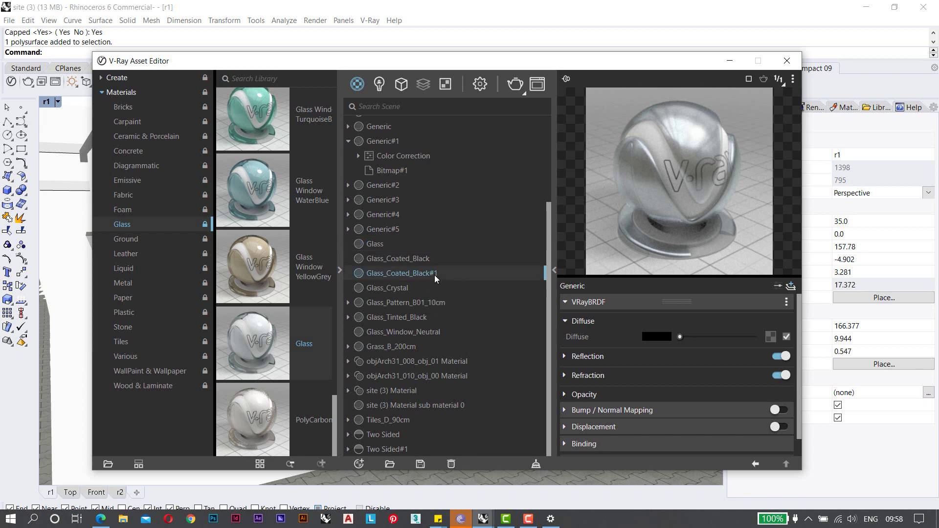
# Clear the V-Ray Asset Editor from the building, deselect everything and switch the r1 viewport to Shaded display.
pyautogui.moveTo(440, 61); pyautogui.dragTo(403, 411)
pyautogui.click(309, 223)
pyautogui.moveTo(309, 222); pyautogui.dragTo(409, 238, button='right')
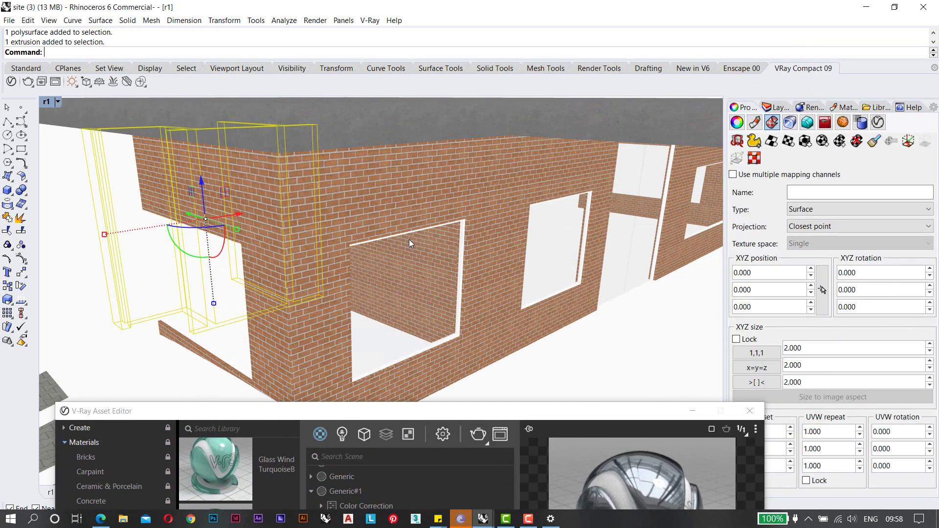
pyautogui.press('Escape')
pyautogui.click(58, 102)
pyautogui.click(63, 142)
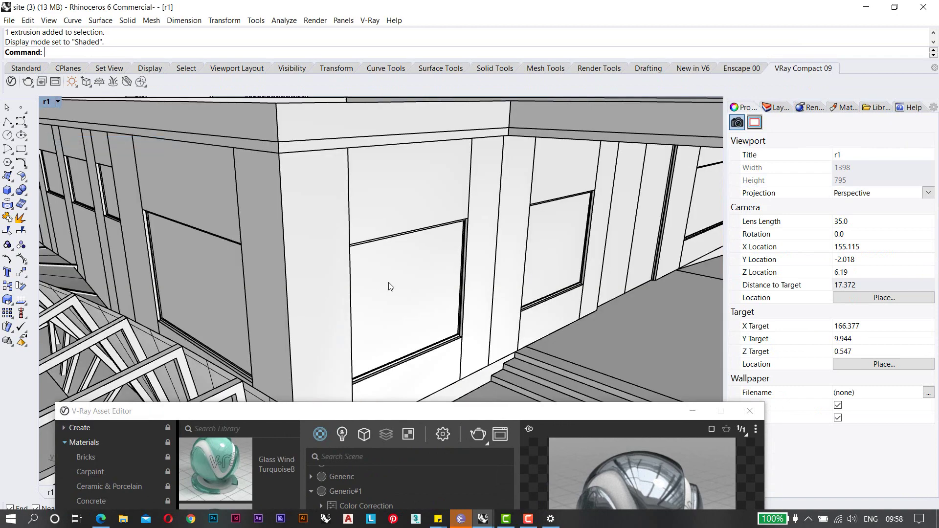
# Select the window panes on both sides of the building's corner and those along the side wall.
pyautogui.click(406, 294)
pyautogui.keyDown('shift'); pyautogui.click(197, 277); pyautogui.keyUp('shift')
pyautogui.keyDown('shift'); pyautogui.click(111, 202); pyautogui.keyUp('shift')
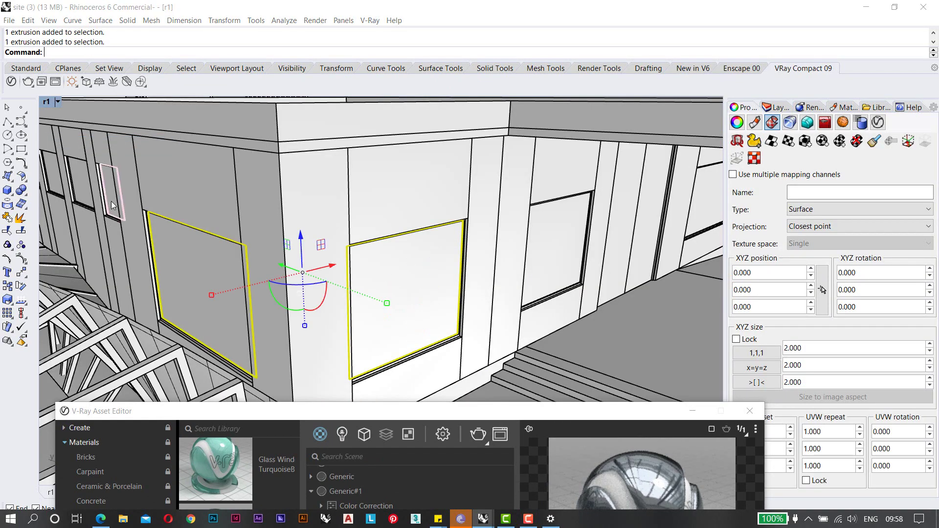
pyautogui.click(158, 234)
pyautogui.moveTo(158, 233); pyautogui.dragTo(283, 250, button='right')
pyautogui.scroll(5, 283, 251)
pyautogui.keyDown('shift'); pyautogui.click(250, 242); pyautogui.keyUp('shift')
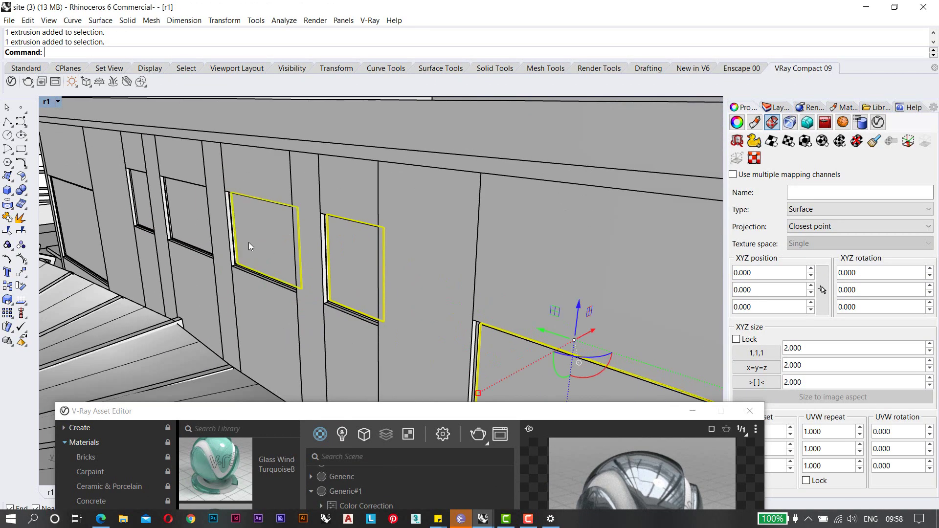
pyautogui.keyDown('shift'); pyautogui.click(195, 224); pyautogui.keyUp('shift')
pyautogui.keyDown('shift'); pyautogui.click(142, 207); pyautogui.keyUp('shift')
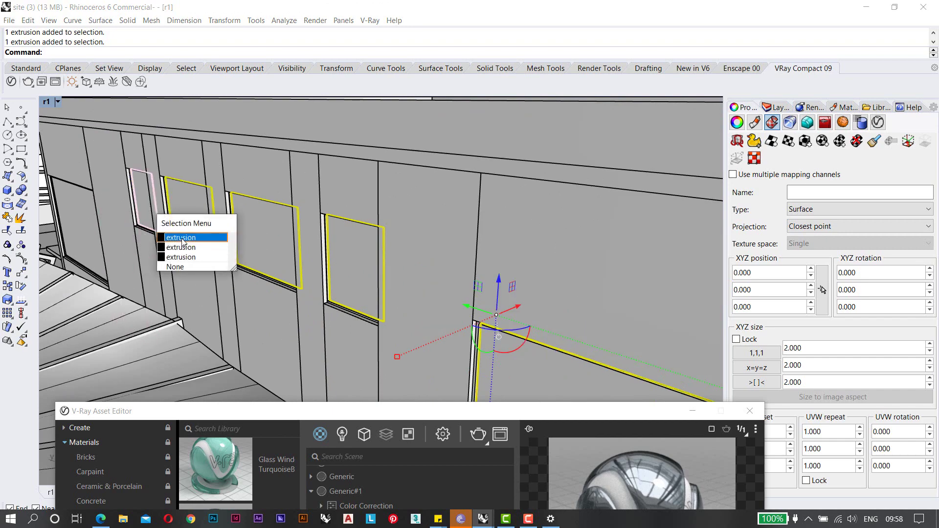
pyautogui.click(161, 240)
# Add the two glazed entrance door panels and the window beyond them on the front wall to the selected panes.
pyautogui.scroll(-5, 313, 264)
pyautogui.scroll(5, 315, 264)
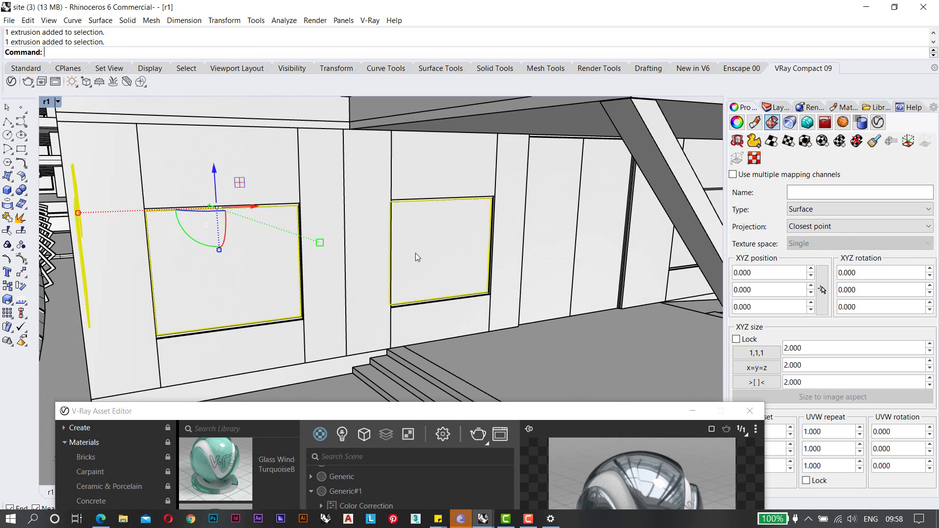
pyautogui.scroll(-5, 415, 253)
pyautogui.scroll(5, 525, 240)
pyautogui.keyDown('shift'); pyautogui.click(527, 239); pyautogui.keyUp('shift')
pyautogui.keyDown('shift'); pyautogui.click(401, 230); pyautogui.keyUp('shift')
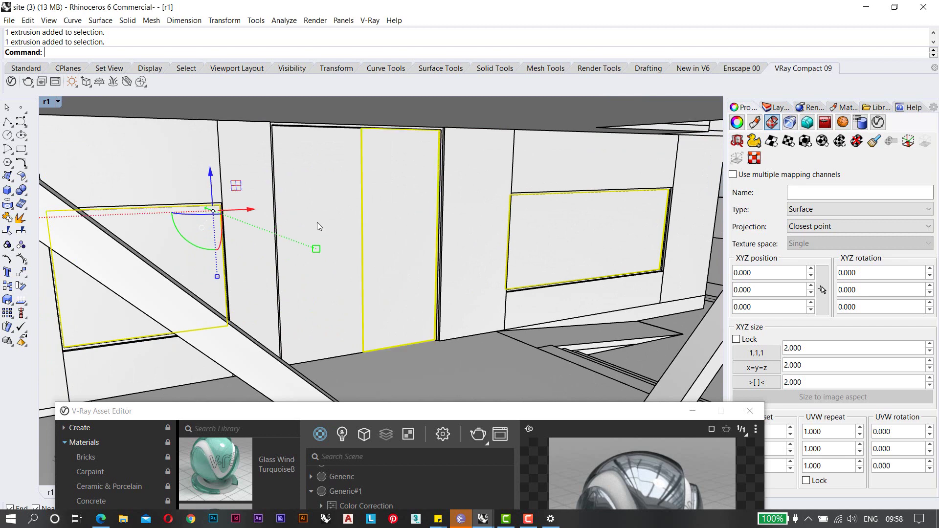
pyautogui.keyDown('shift'); pyautogui.click(317, 223); pyautogui.keyUp('shift')
# Apply the Glass_Coated_Black#1 material to the selected panes and clear the V-Ray Asset Editor from the building.
pyautogui.moveTo(424, 410); pyautogui.dragTo(400, 43)
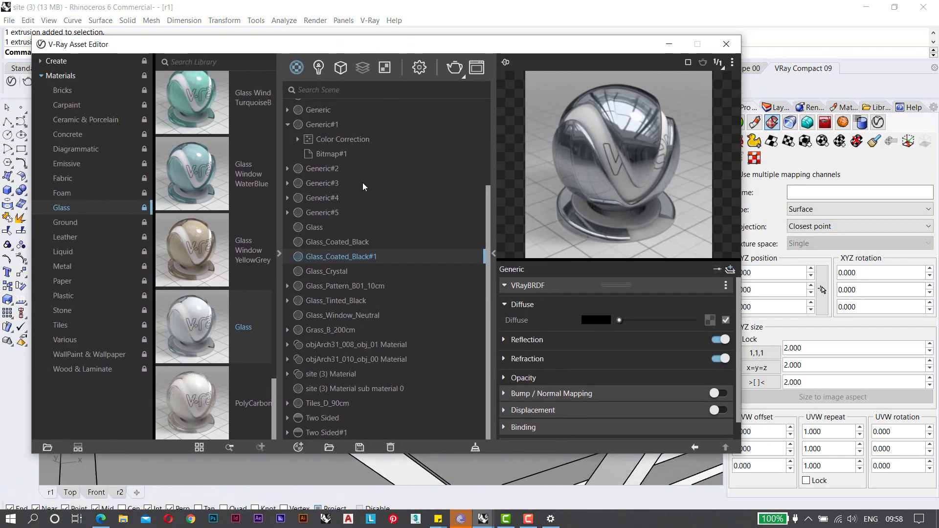
pyautogui.rightClick(360, 259)
pyautogui.click(401, 284)
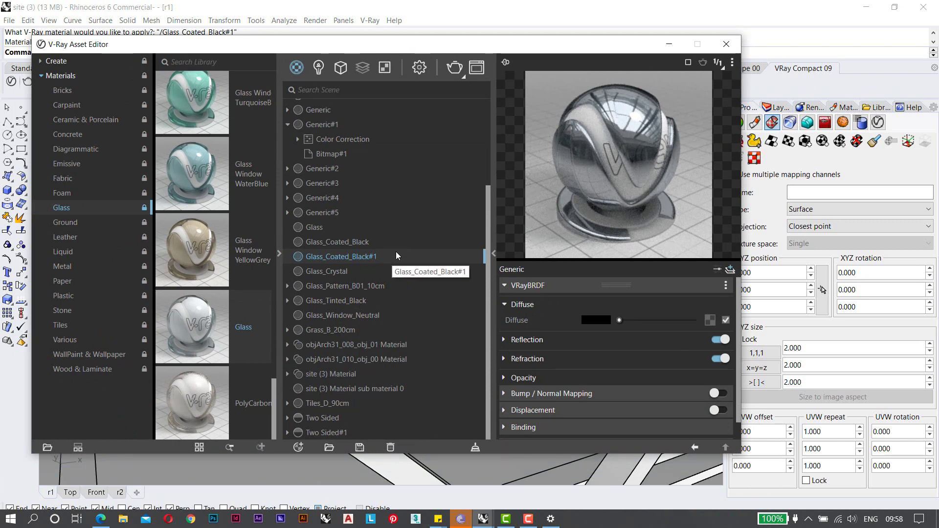
pyautogui.moveTo(497, 49); pyautogui.dragTo(574, 414)
# Restore the saved view r1 in the viewport.
pyautogui.scroll(-5, 451, 269)
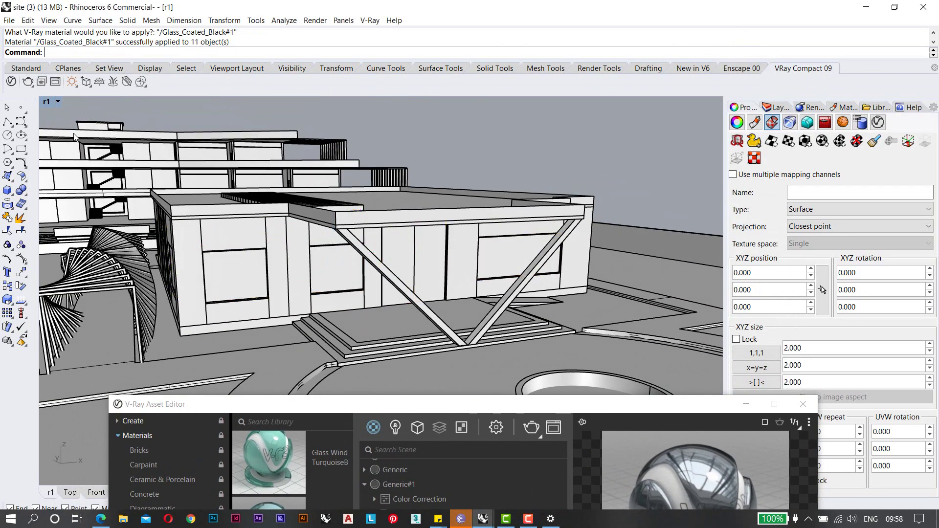
pyautogui.click(54, 101)
pyautogui.moveTo(111, 317)
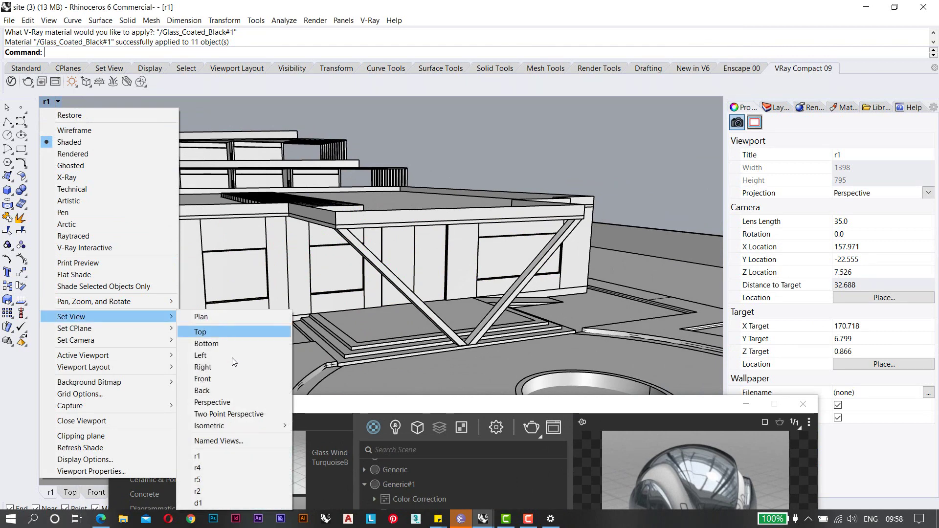
pyautogui.click(230, 456)
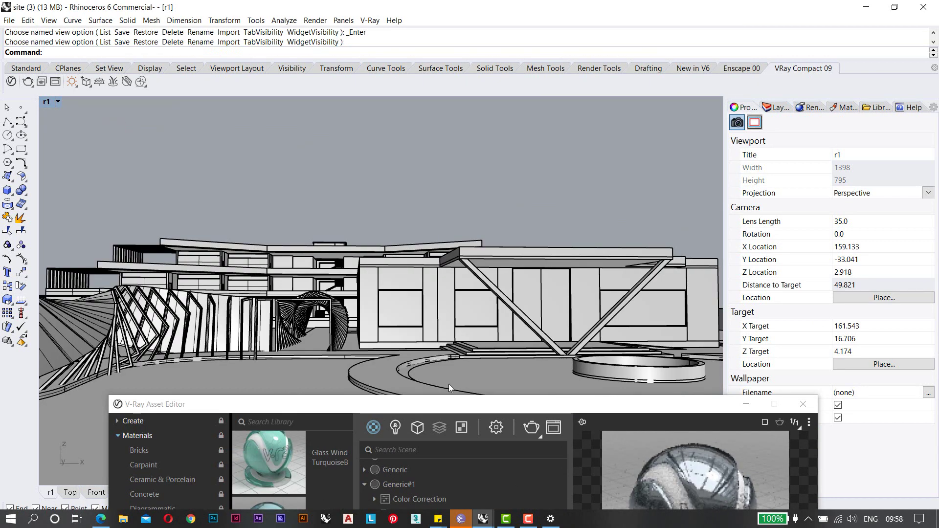
# Show the V-Ray frame buffer and render view r1 with the applied materials.
pyautogui.moveTo(459, 404); pyautogui.dragTo(430, 64)
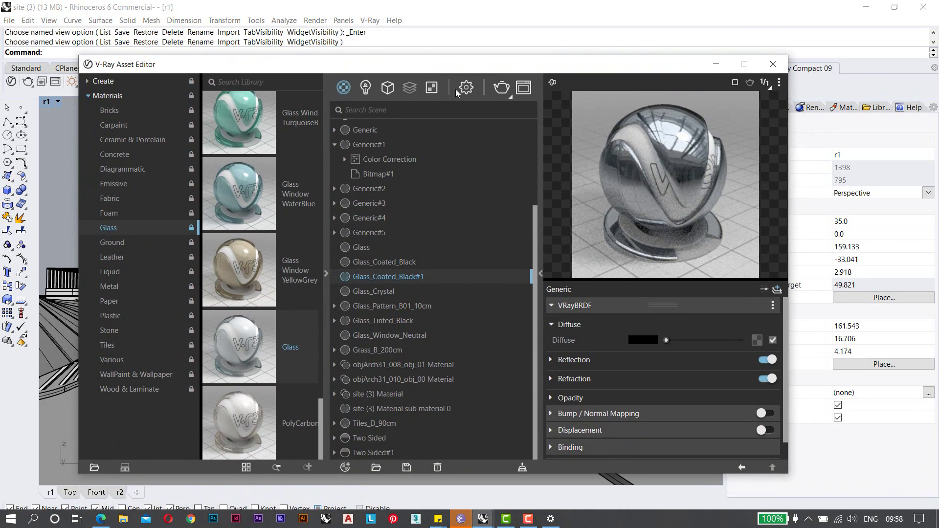
pyautogui.click(524, 87)
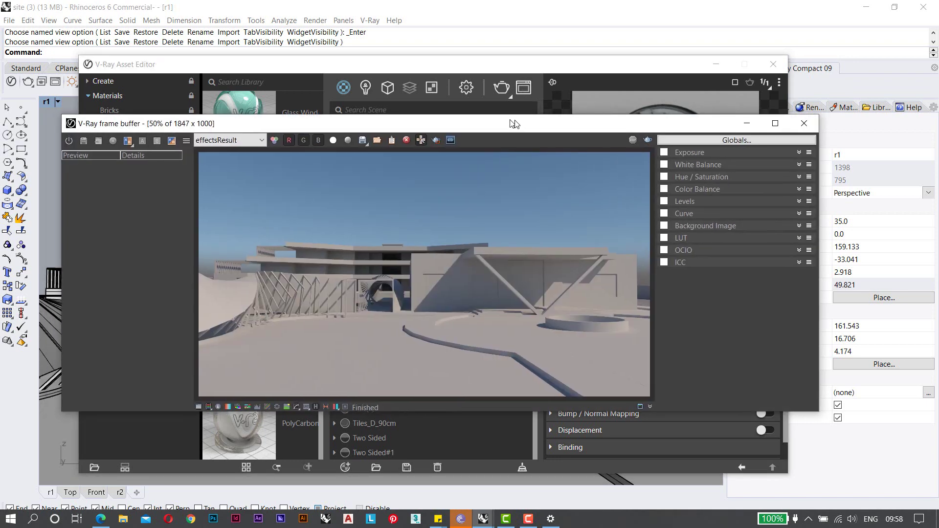
pyautogui.moveTo(513, 123); pyautogui.dragTo(519, 123)
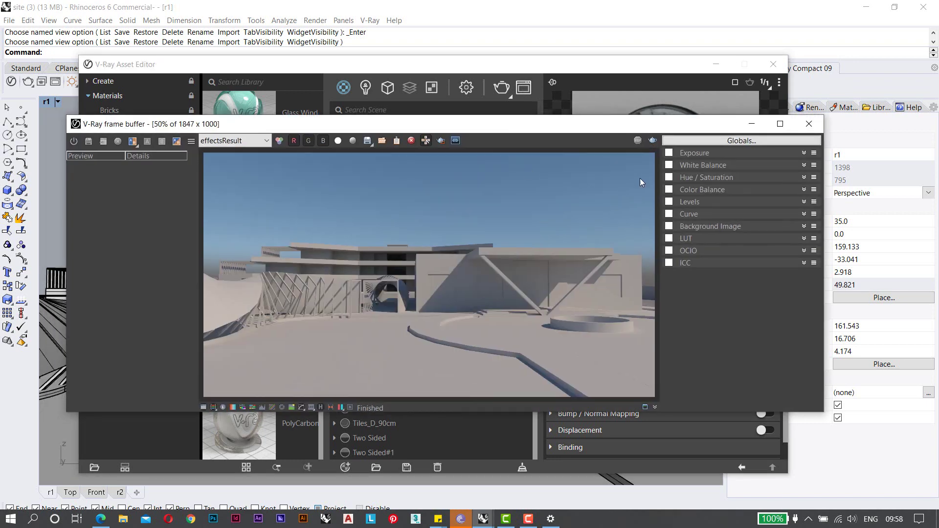
pyautogui.click(28, 82)
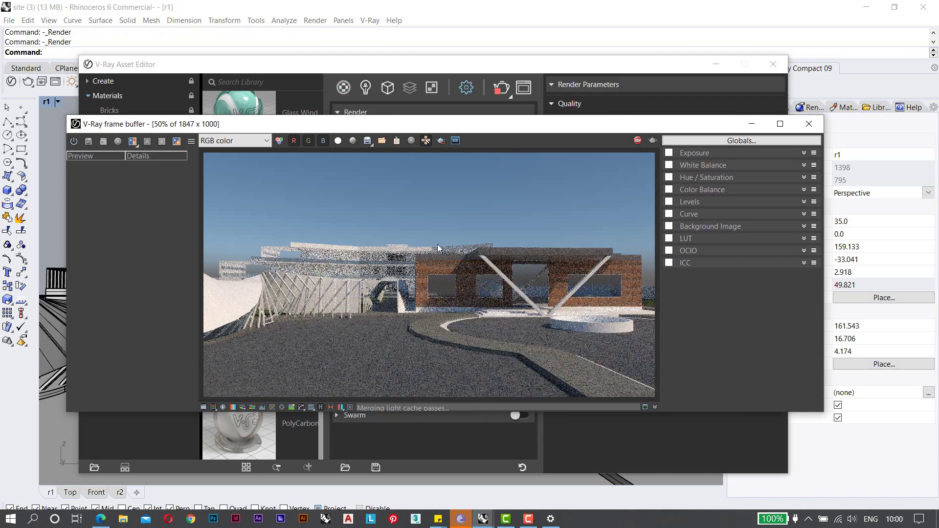
# Examine the brick walls, roof edge and glass windows up close in the rendering image.
pyautogui.scroll(3, 441, 269)
pyautogui.scroll(-1, 441, 270)
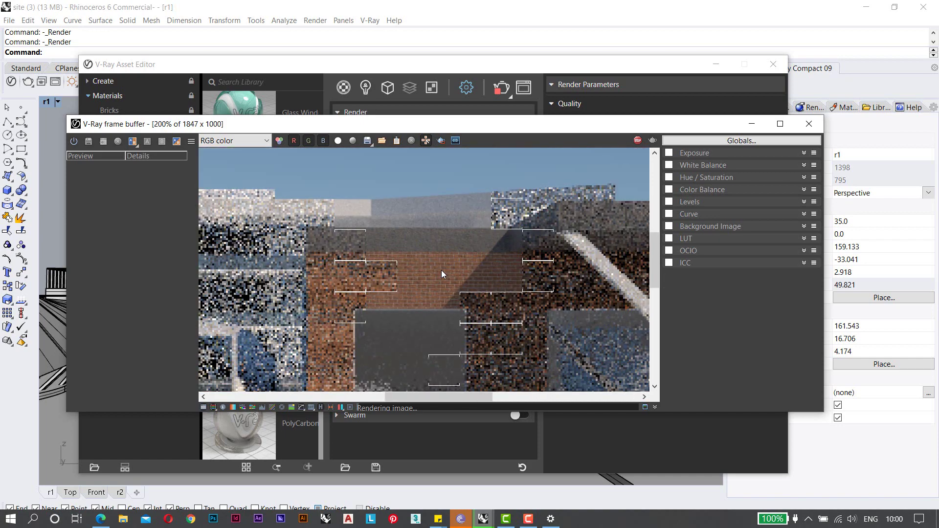
pyautogui.scroll(1, 441, 271)
pyautogui.moveTo(441, 271)
pyautogui.mouseDown(button='middle')
pyautogui.moveTo(510, 292)
pyautogui.moveTo(445, 254)
pyautogui.mouseUp(button='middle')
pyautogui.scroll(-1, 514, 285)
pyautogui.scroll(-1, 433, 263)
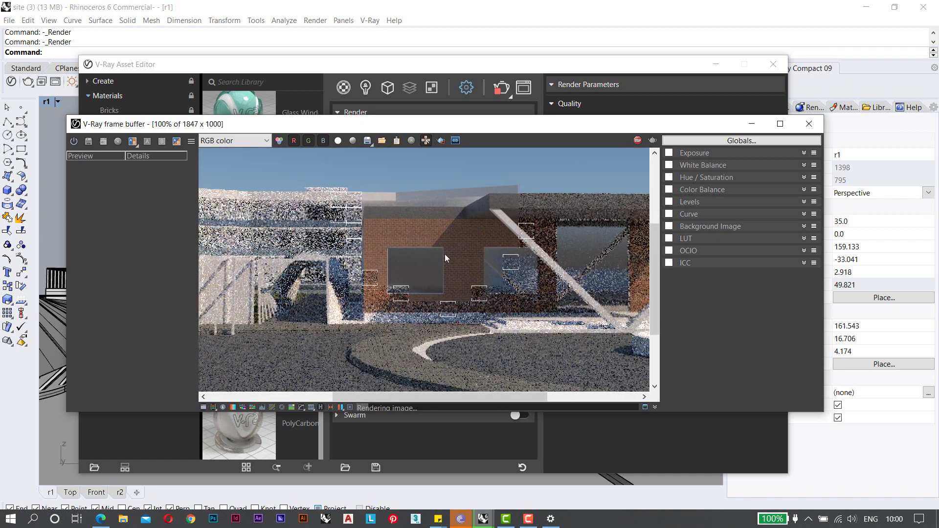
pyautogui.scroll(1, 405, 296)
pyautogui.scroll(-1, 424, 252)
pyautogui.moveTo(517, 272); pyautogui.dragTo(437, 261, button='middle')
pyautogui.scroll(1, 438, 212)
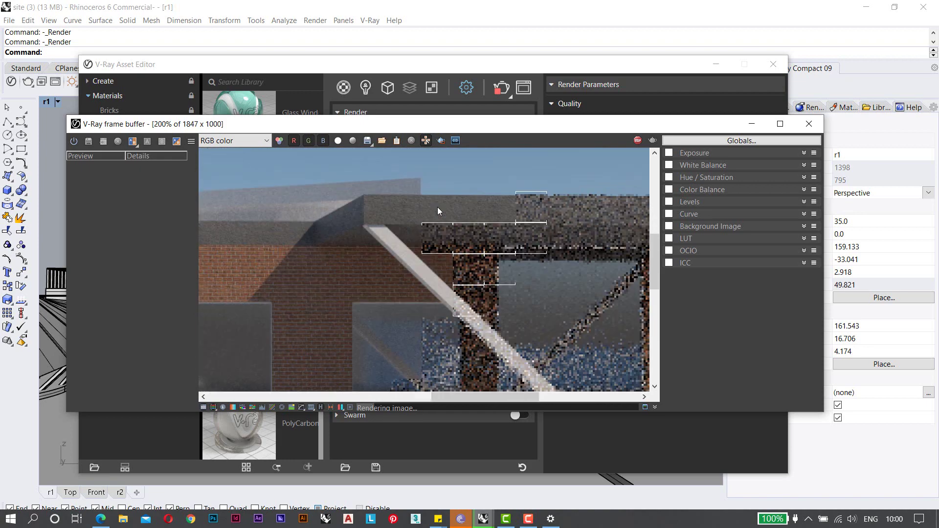
pyautogui.scroll(-1, 430, 248)
pyautogui.scroll(2, 412, 279)
pyautogui.moveTo(356, 295); pyautogui.dragTo(545, 219, button='middle')
pyautogui.scroll(-2, 544, 219)
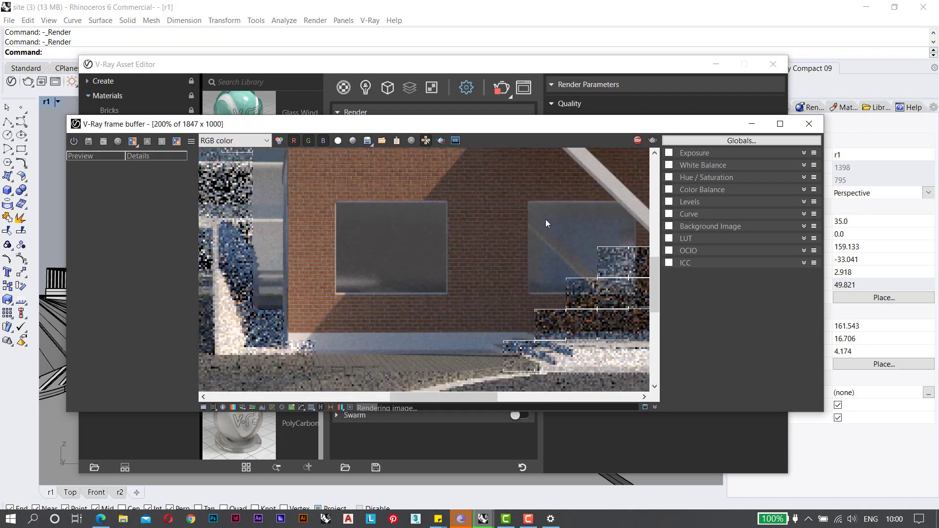
# Examine the paving, slatted fence and twisted archway in the rendering image, ending on the whole frame.
pyautogui.moveTo(428, 292); pyautogui.dragTo(449, 281, button='middle')
pyautogui.moveTo(464, 322); pyautogui.dragTo(559, 298, button='middle')
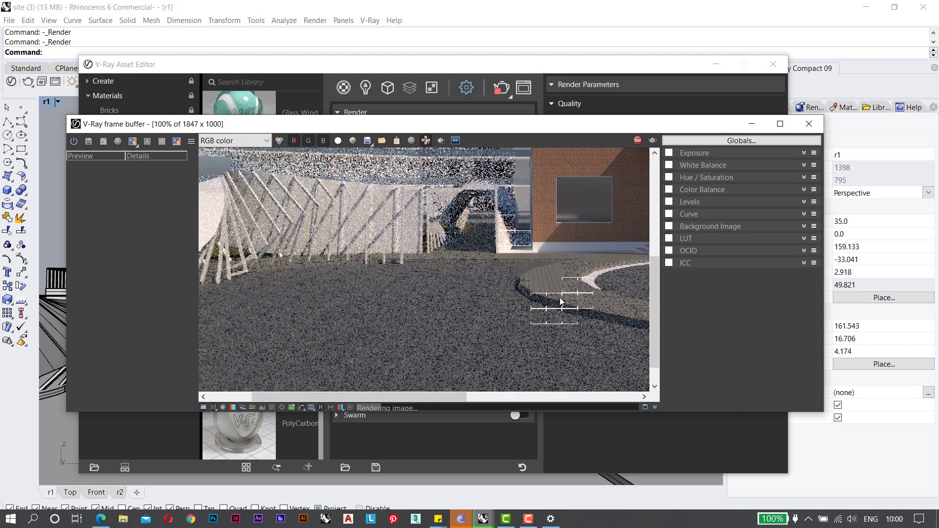
pyautogui.moveTo(391, 285); pyautogui.dragTo(411, 324, button='middle')
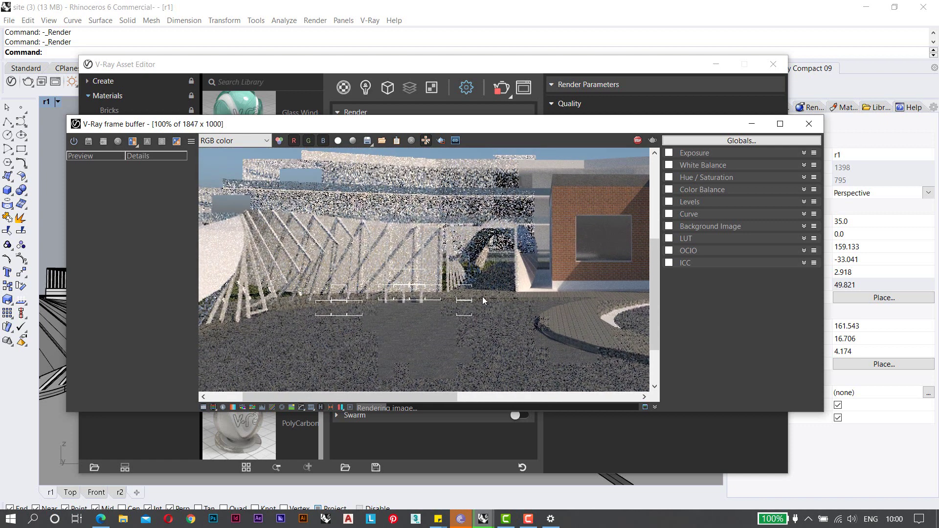
pyautogui.scroll(1, 468, 265)
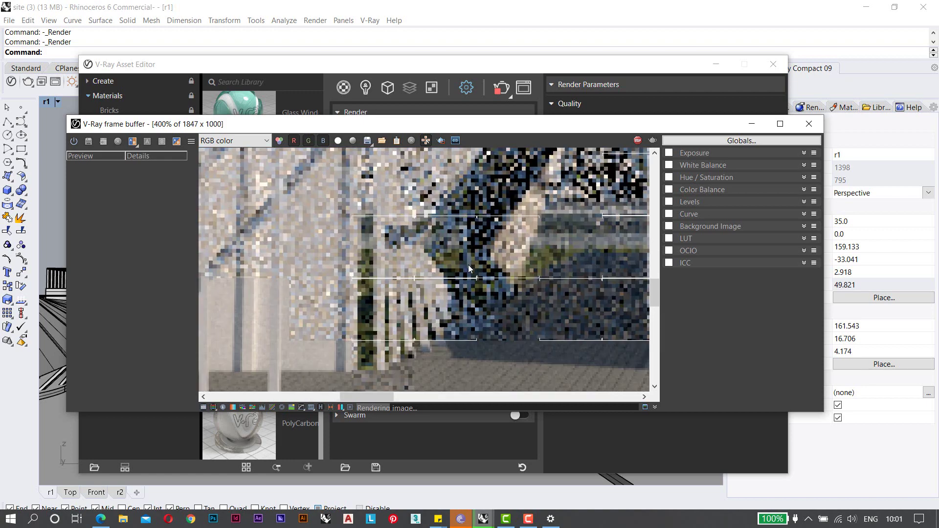
pyautogui.scroll(1, 523, 294)
pyautogui.scroll(1, 352, 326)
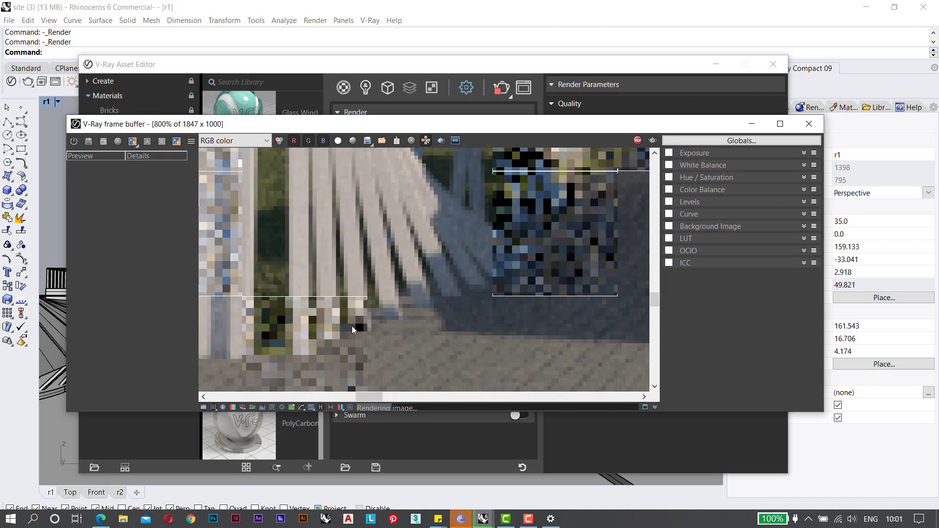
pyautogui.scroll(-1, 355, 328)
pyautogui.scroll(-1, 416, 277)
pyautogui.scroll(-1, 415, 277)
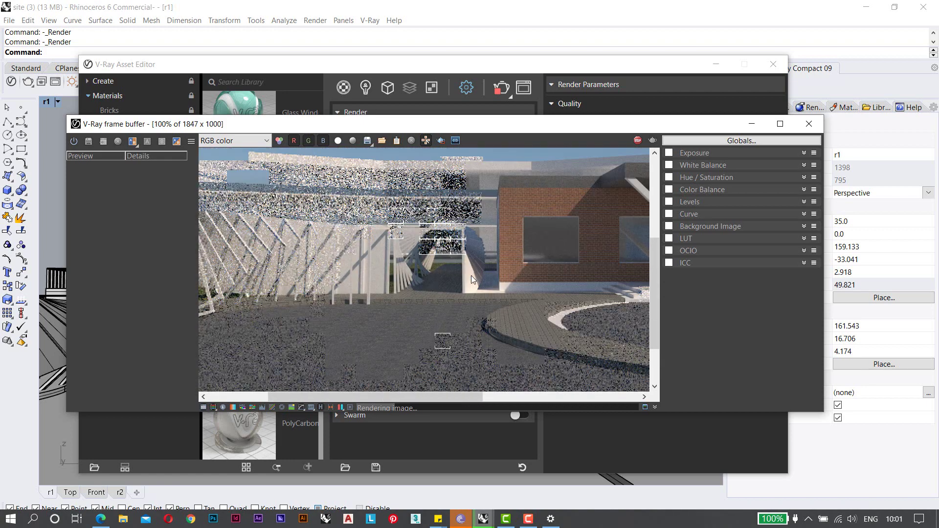
pyautogui.scroll(-1, 438, 285)
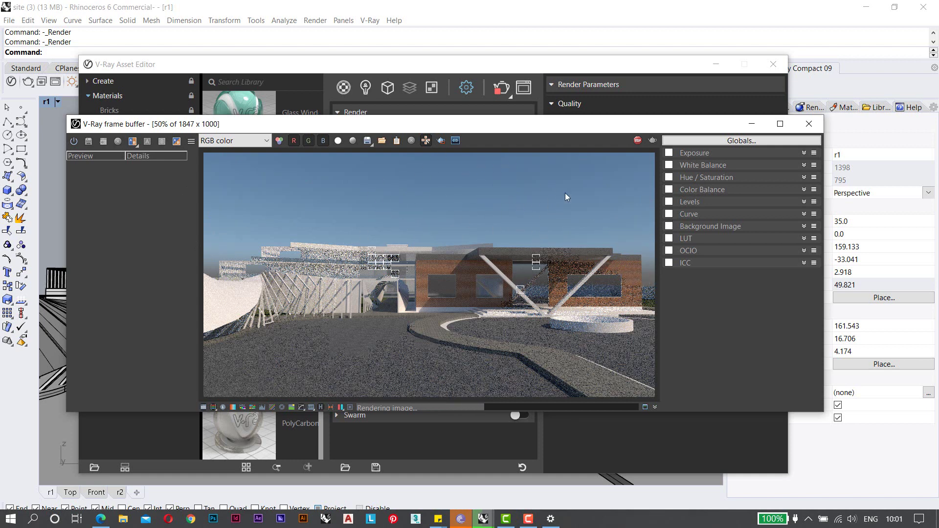
# Stop the rendering and bring the V-Ray Asset Editor's render settings in front of the frame buffer.
pyautogui.click(637, 141)
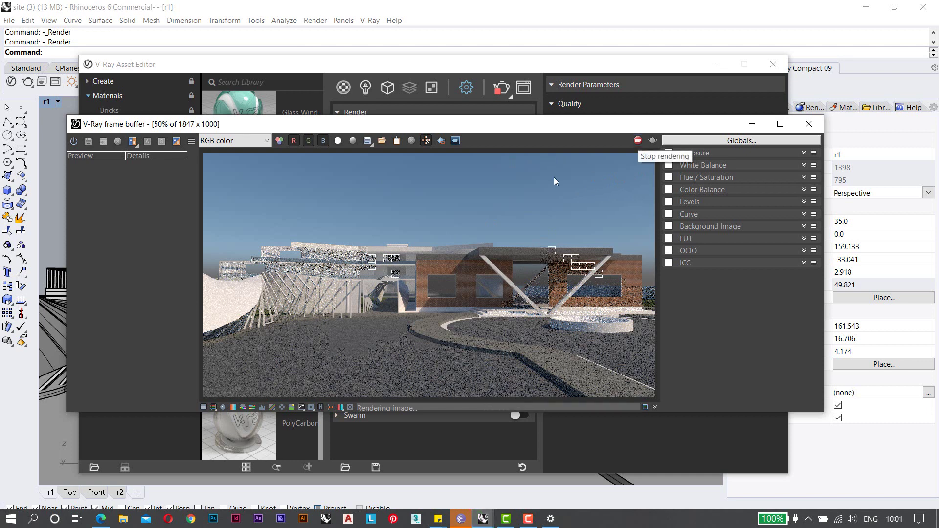
pyautogui.moveTo(518, 124); pyautogui.dragTo(527, 123)
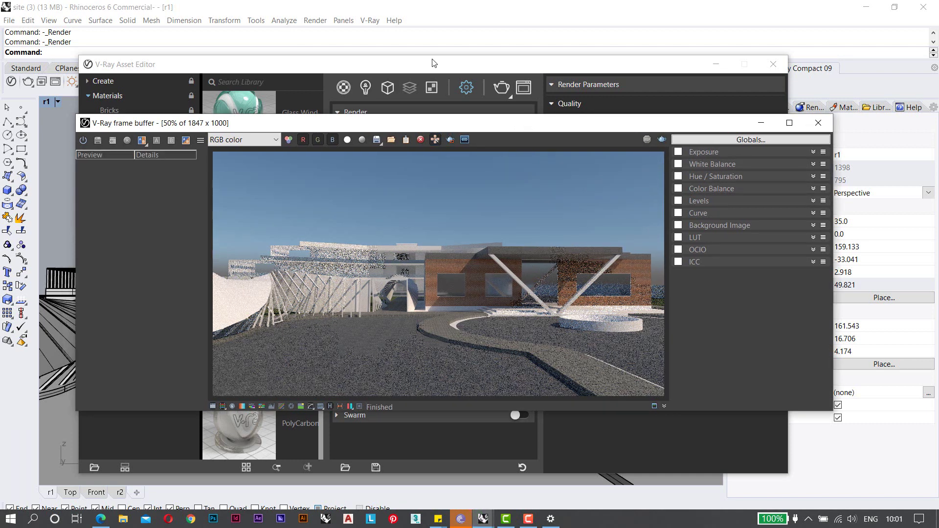
pyautogui.moveTo(433, 67)
pyautogui.mouseDown()
pyautogui.moveTo(416, 224)
pyautogui.moveTo(442, 77)
pyautogui.mouseUp()
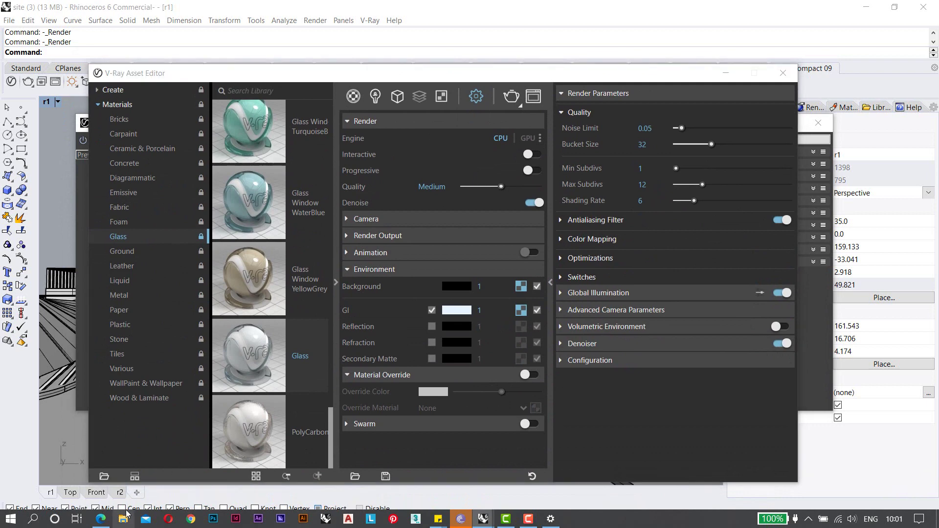
# Launch Photoshop and switch to the This PC overview in File Explorer.
pyautogui.click(123, 519)
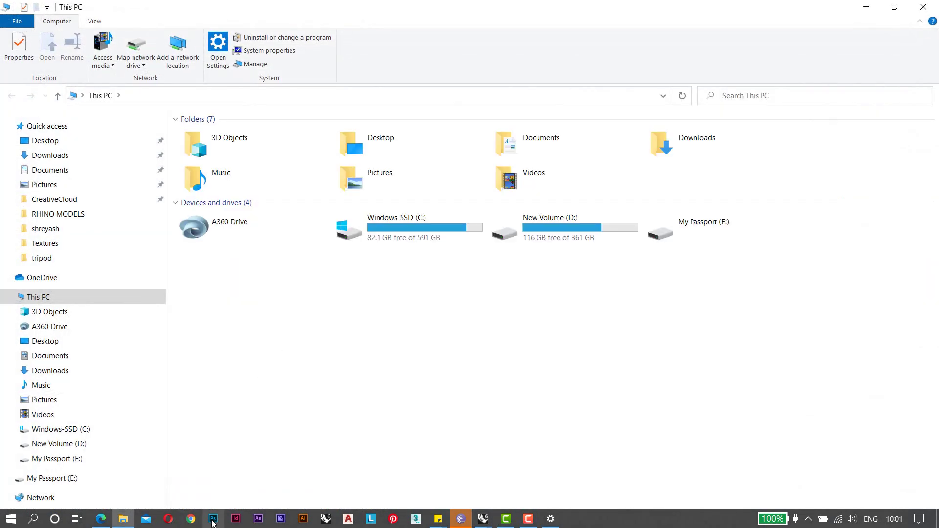
pyautogui.click(213, 520)
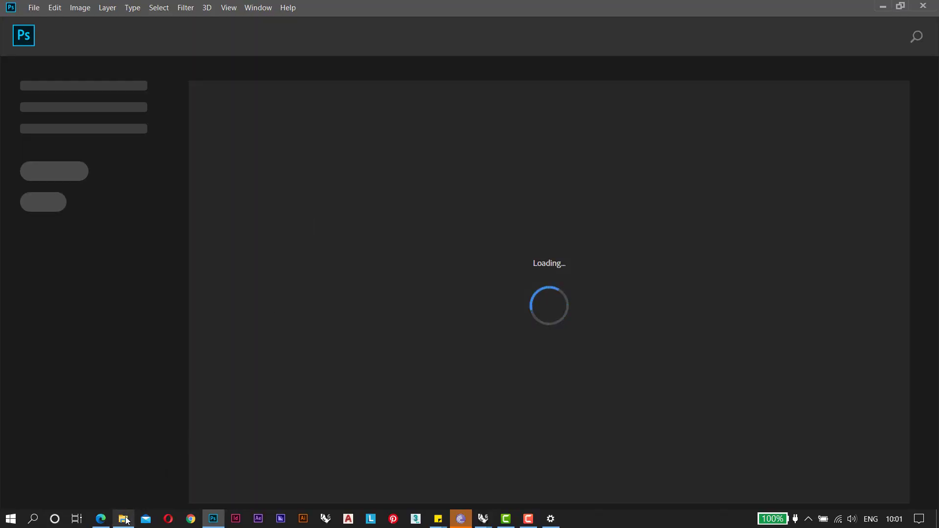
pyautogui.click(122, 519)
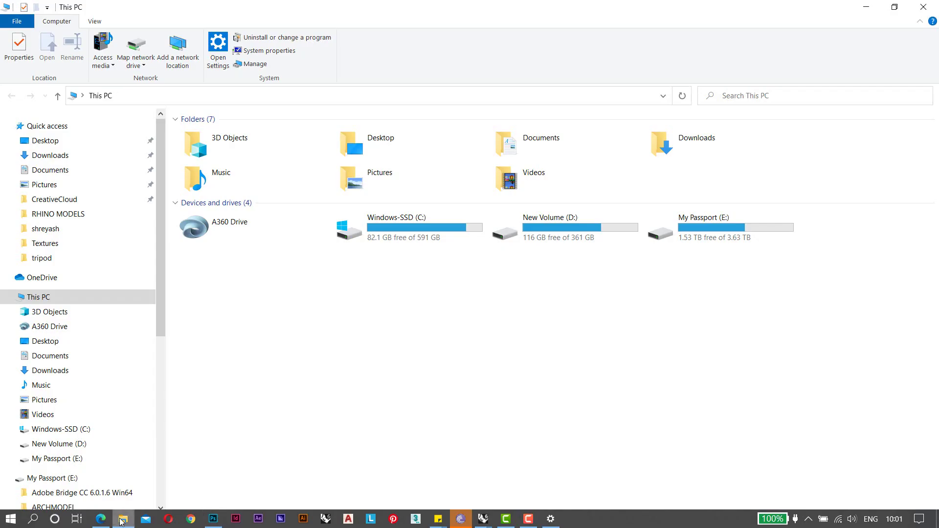
# Find VIZ-PEOPLE HDRi v2 02 on New Volume (D:), open it in Photoshop and examine its sky and horizon.
pyautogui.doubleClick(571, 242)
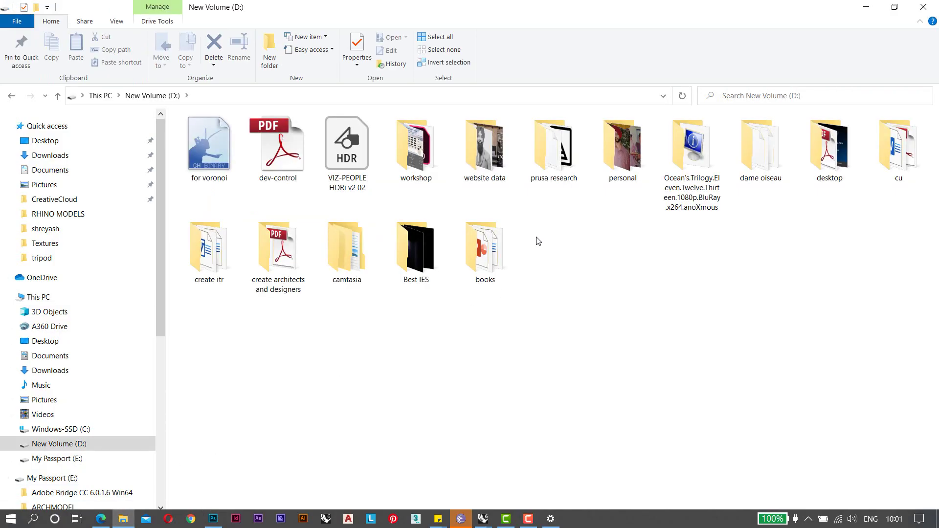
pyautogui.click(13, 95)
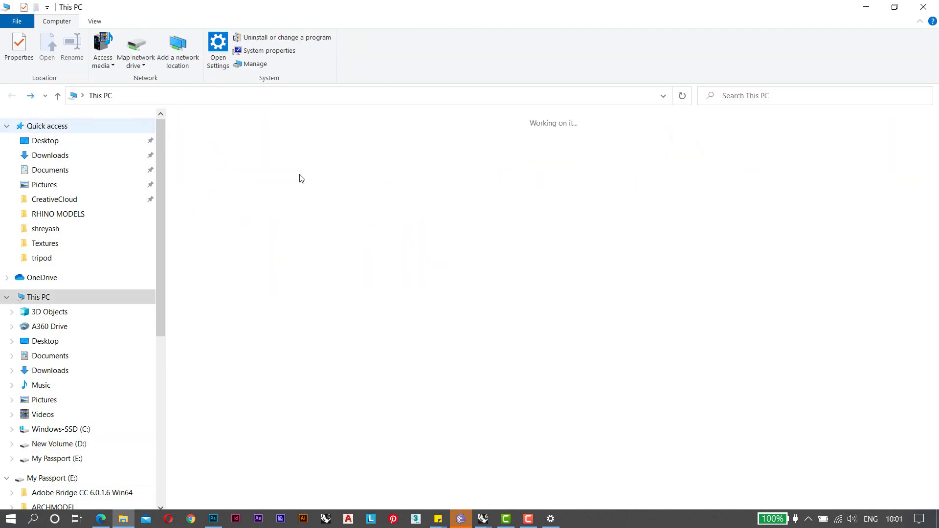
pyautogui.doubleClick(526, 236)
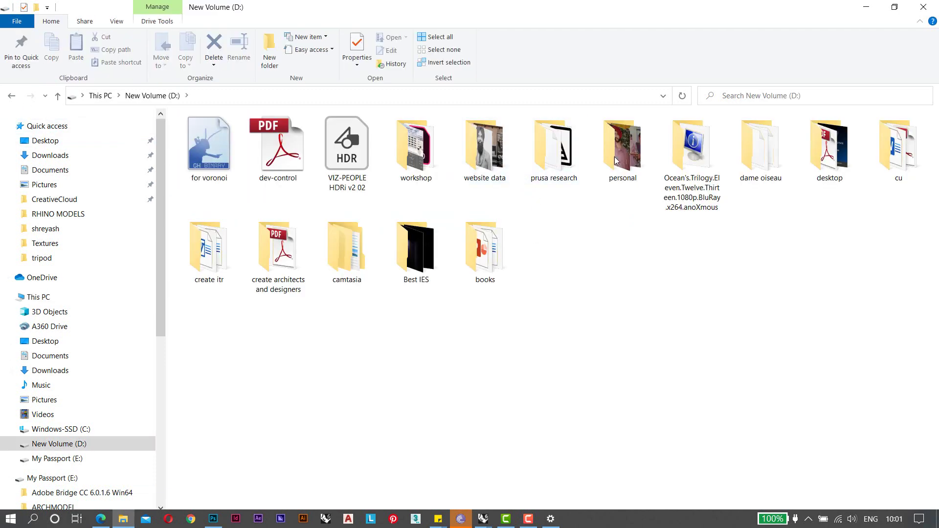
pyautogui.doubleClick(279, 250)
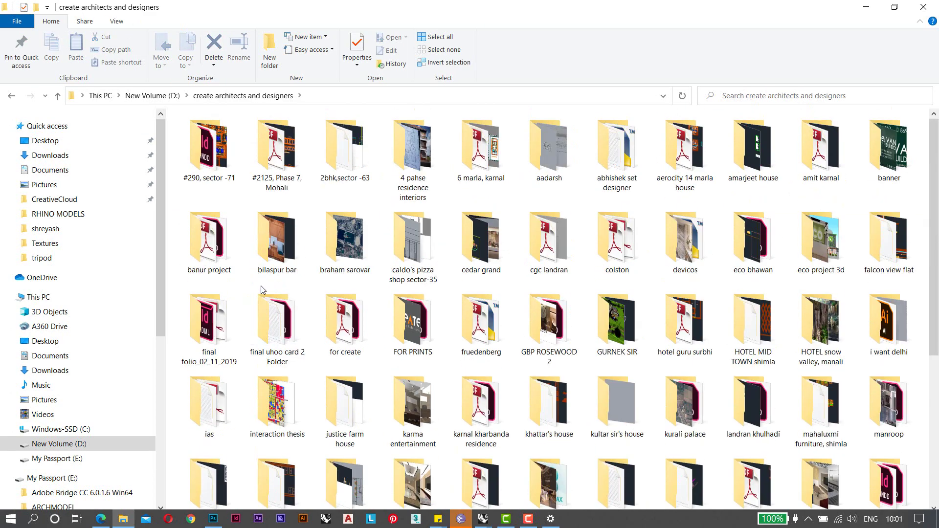
pyautogui.click(11, 96)
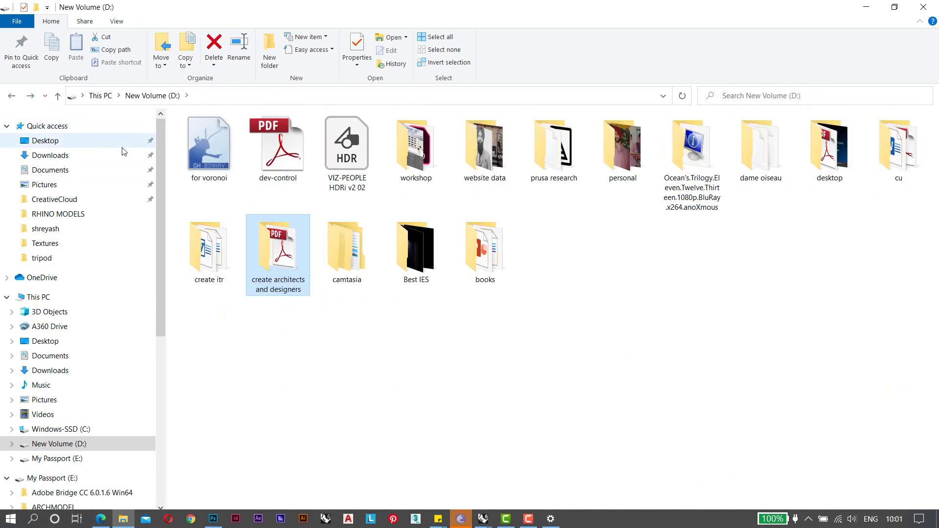
pyautogui.click(329, 152)
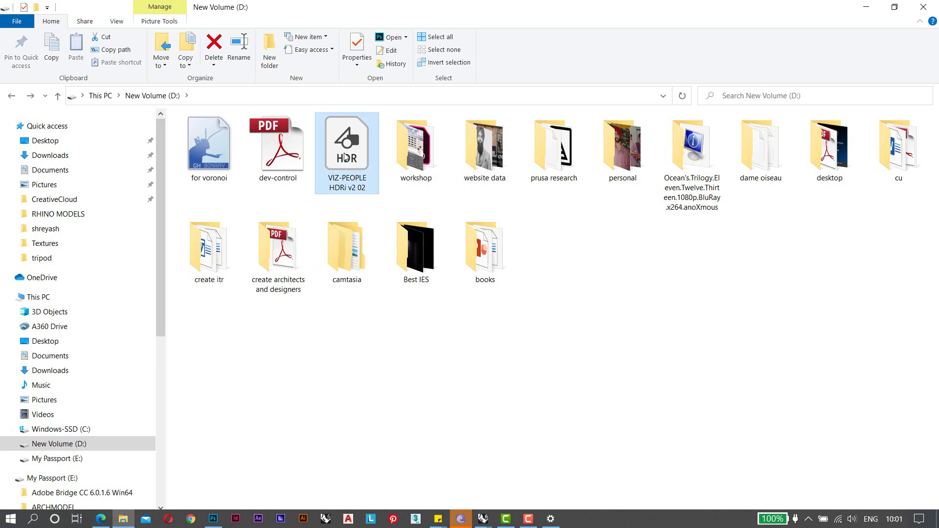
pyautogui.moveTo(345, 157); pyautogui.dragTo(263, 87)
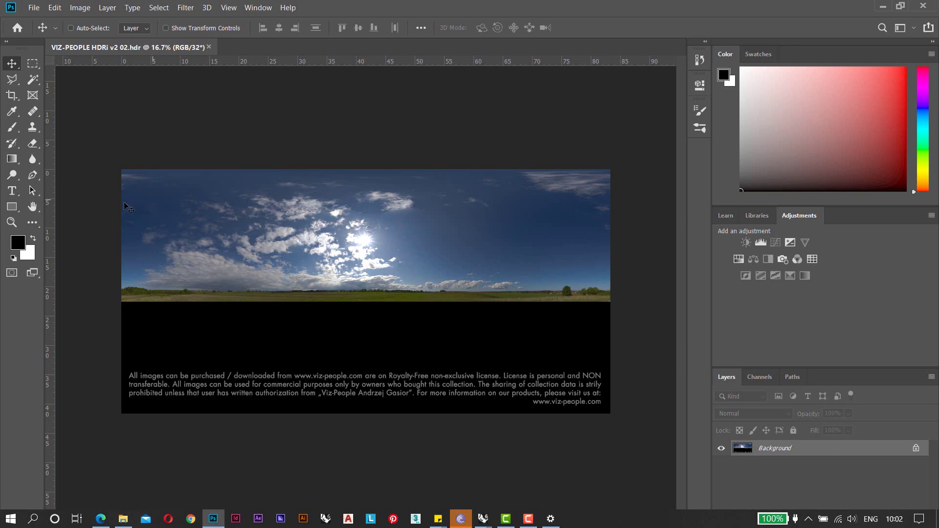
pyautogui.keyDown('alt'); pyautogui.scroll(6, 131, 222); pyautogui.keyUp('alt')
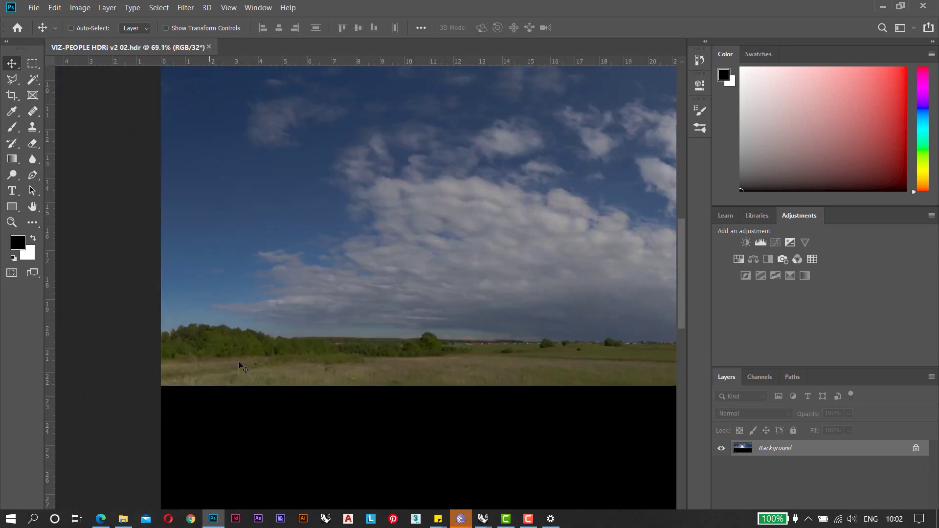
# Examine the HDRI panorama across its horizon, clouds and sun, ending on the whole image.
pyautogui.keyDown('alt'); pyautogui.scroll(4, 239, 362); pyautogui.keyUp('alt')
pyautogui.keyDown('alt'); pyautogui.scroll(-7, 140, 361); pyautogui.keyUp('alt')
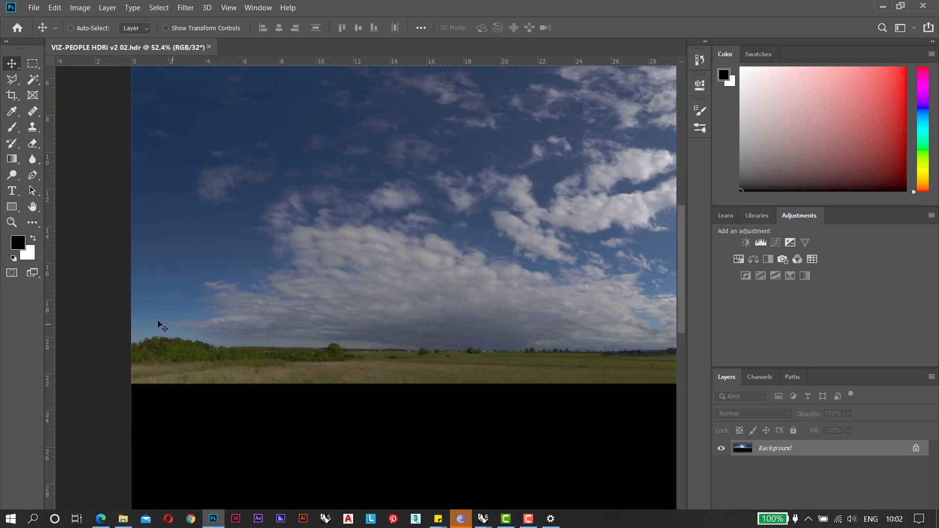
pyautogui.keyDown('alt'); pyautogui.scroll(3, 345, 295); pyautogui.keyUp('alt')
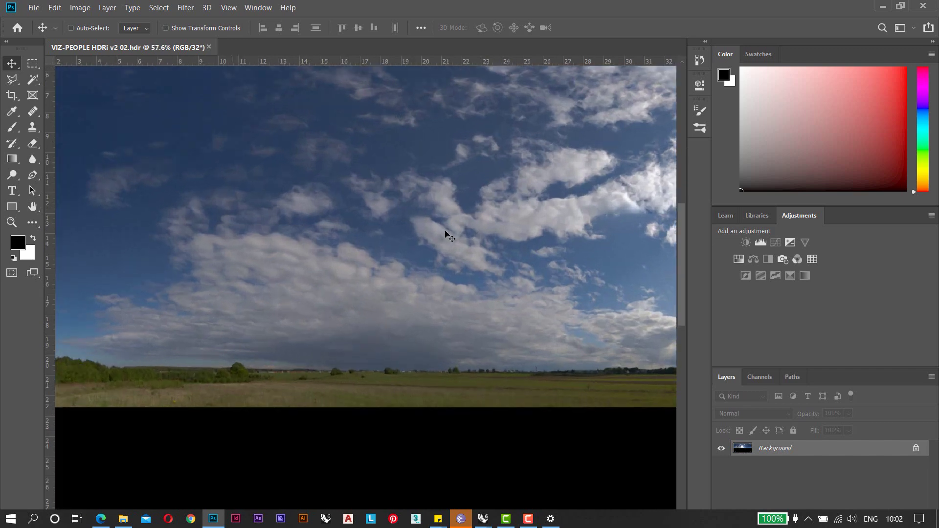
pyautogui.keyDown('alt'); pyautogui.scroll(-9, 198, 249); pyautogui.keyUp('alt')
pyautogui.keyDown('alt'); pyautogui.scroll(9, 474, 228); pyautogui.keyUp('alt')
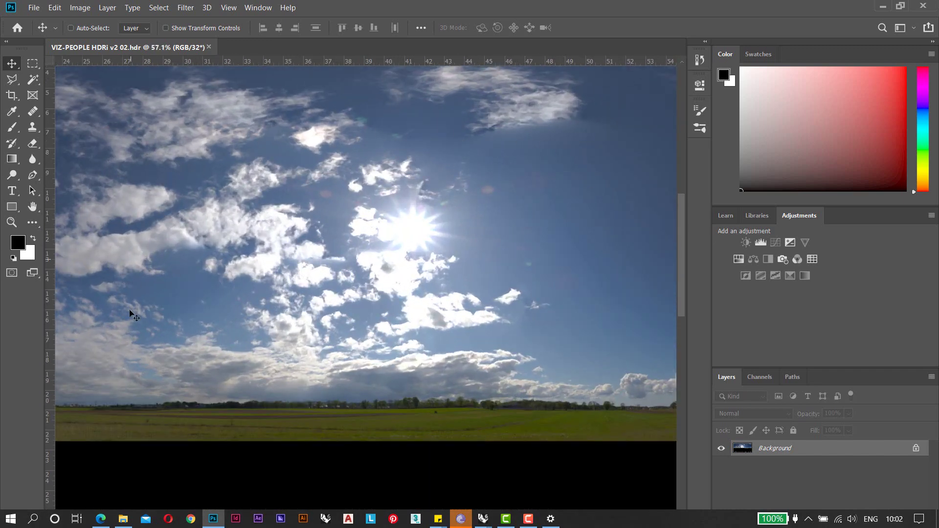
pyautogui.keyDown('alt'); pyautogui.scroll(-5, 255, 258); pyautogui.keyUp('alt')
pyautogui.keyDown('alt'); pyautogui.scroll(4, 527, 222); pyautogui.keyUp('alt')
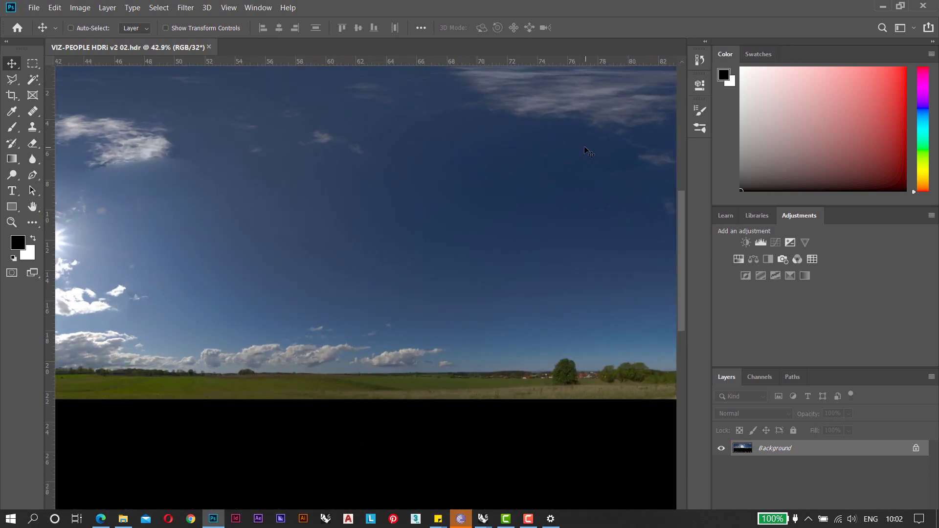
pyautogui.keyDown('alt'); pyautogui.scroll(-4, 407, 232); pyautogui.keyUp('alt')
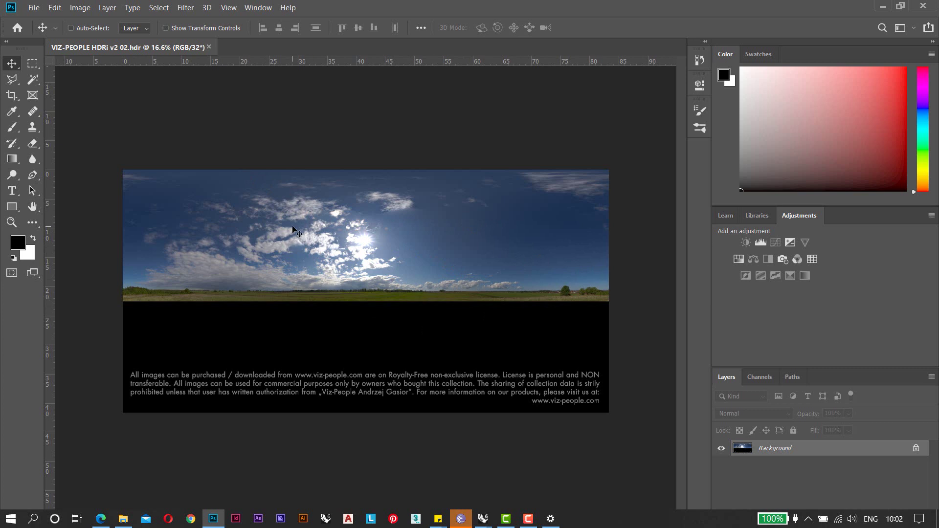
# Close the HDRI image, minimise Photoshop and switch back to the Rhino site model.
pyautogui.click(209, 47)
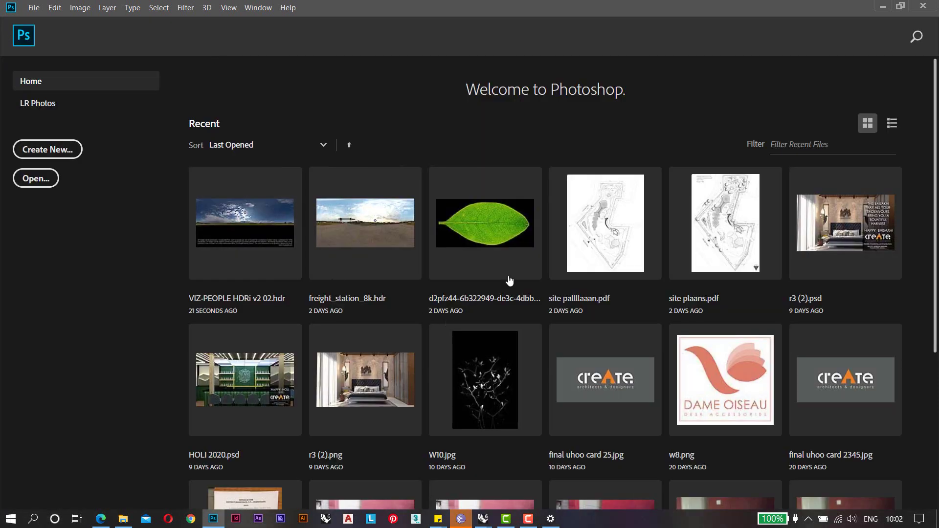
pyautogui.click(883, 6)
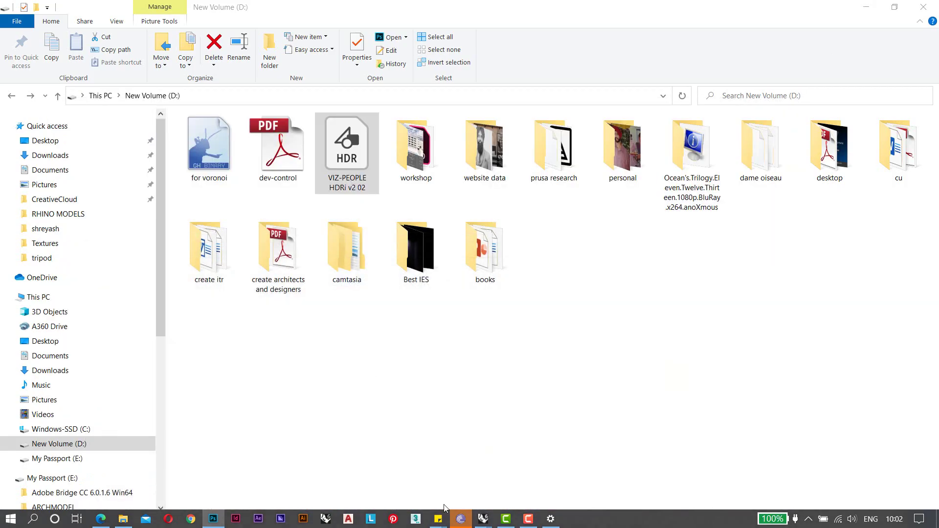
pyautogui.moveTo(483, 518)
pyautogui.click(350, 465)
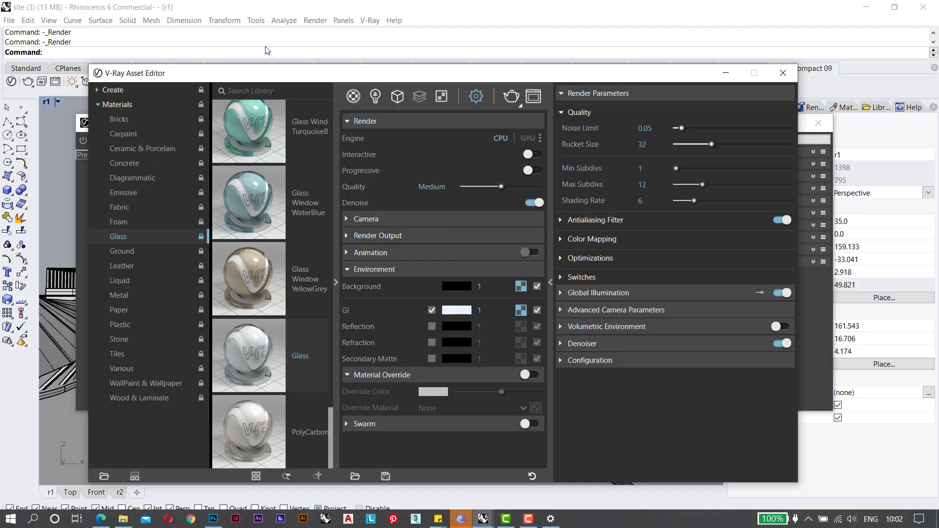
# Move the V-Ray Asset Editor and frame buffer off the viewport and maximise the Top view instead of r1.
pyautogui.moveTo(276, 76); pyautogui.dragTo(937, 58)
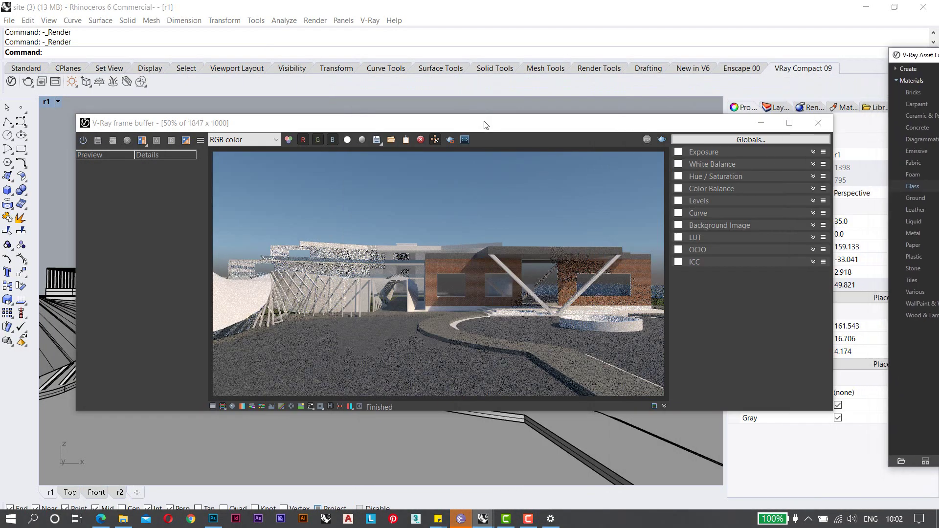
pyautogui.moveTo(485, 125); pyautogui.dragTo(938, 112)
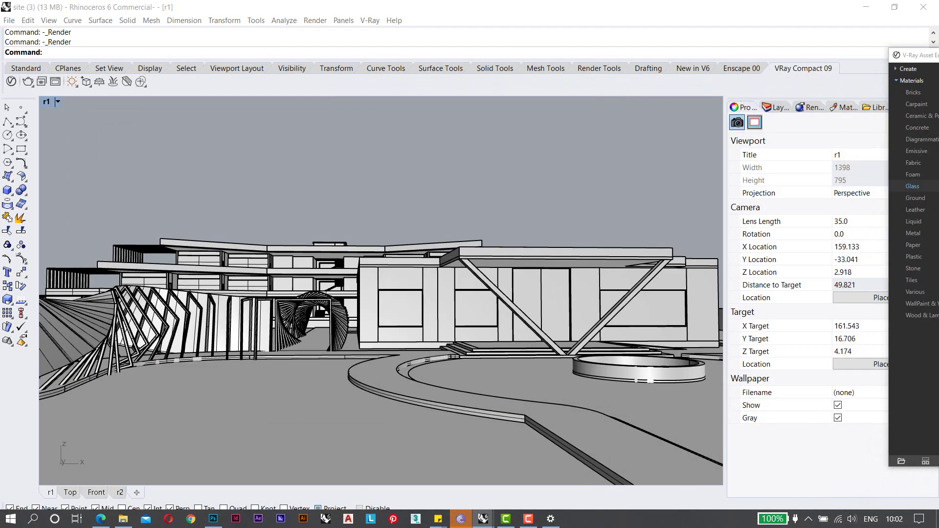
pyautogui.doubleClick(52, 102)
pyautogui.doubleClick(52, 102)
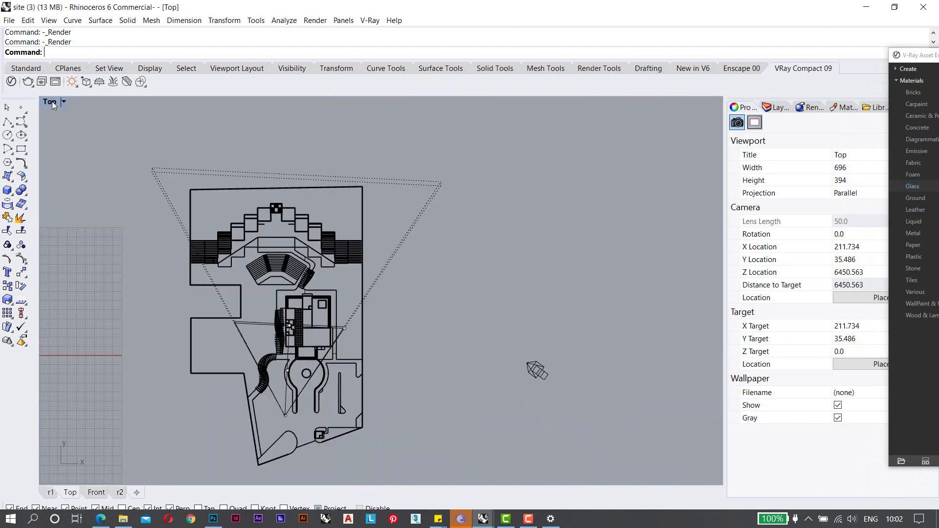
# Place a V-Ray dome light at a point beside the site, using VIZ-PEOPLE HDRi v2 02 from New Volume (D:) as its texture.
pyautogui.click(77, 87)
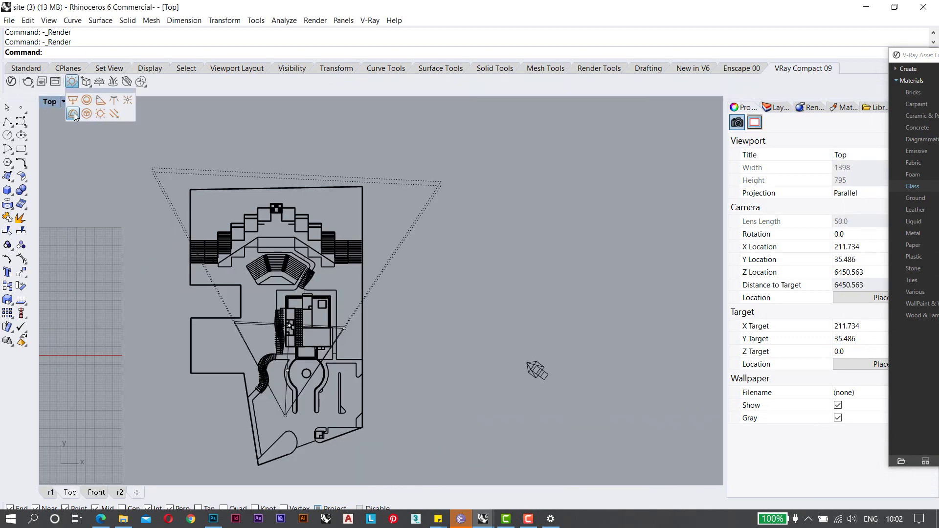
pyautogui.click(73, 114)
pyautogui.click(491, 304)
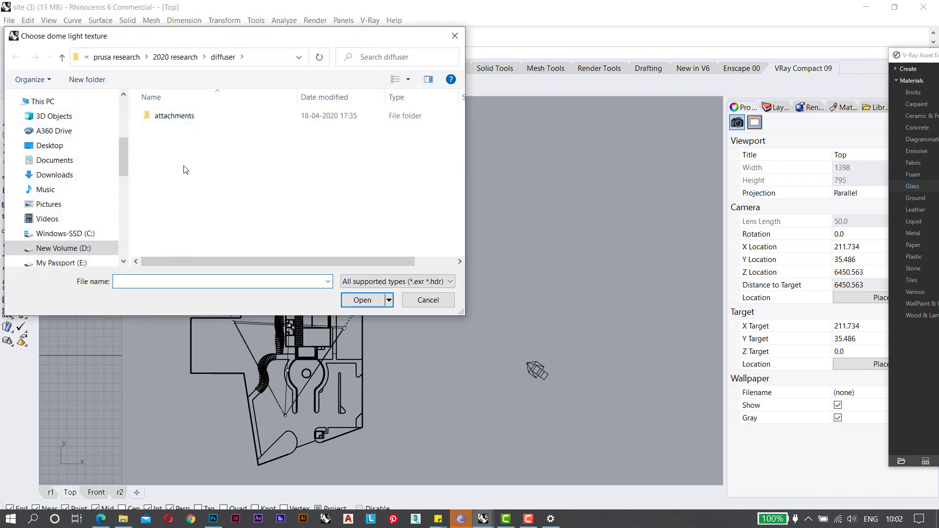
pyautogui.click(99, 234)
pyautogui.click(99, 248)
pyautogui.scroll(-5, 251, 215)
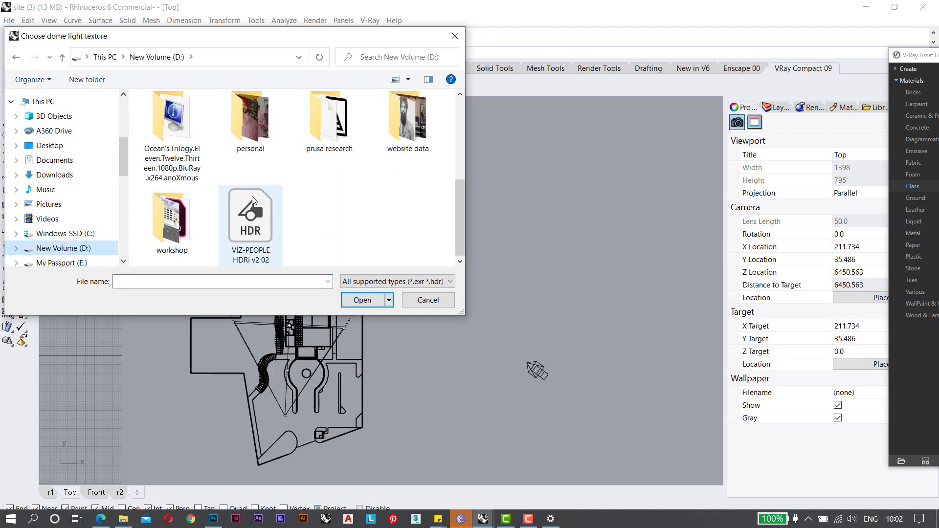
pyautogui.click(250, 220)
pyautogui.click(362, 300)
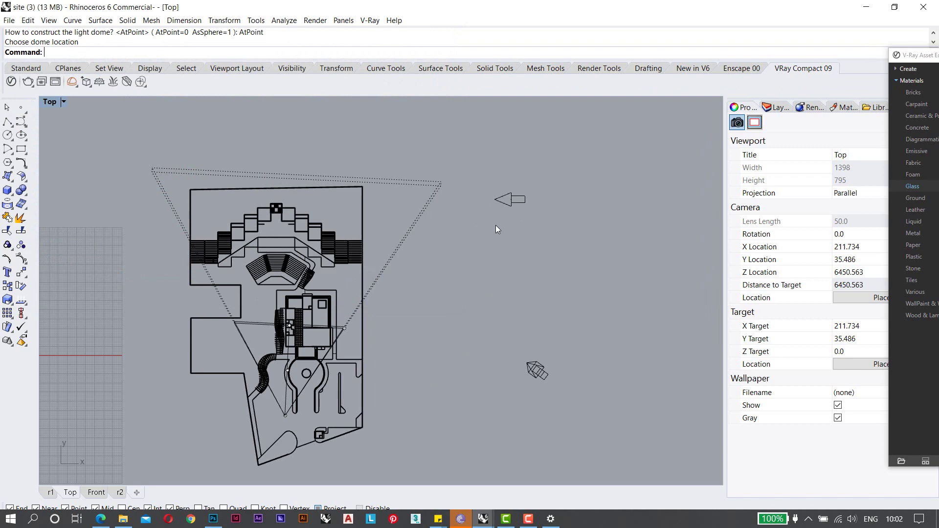
# Bring the V-Ray Asset Editor back into view, show the Dome Light's parameters and enlarge its preview.
pyautogui.moveTo(926, 58); pyautogui.dragTo(217, 54)
pyautogui.click(400, 74)
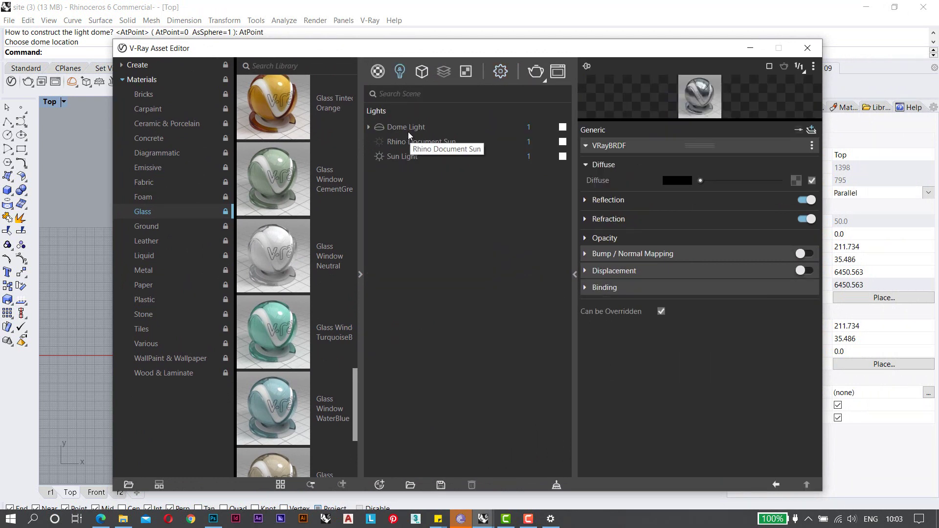
pyautogui.click(475, 127)
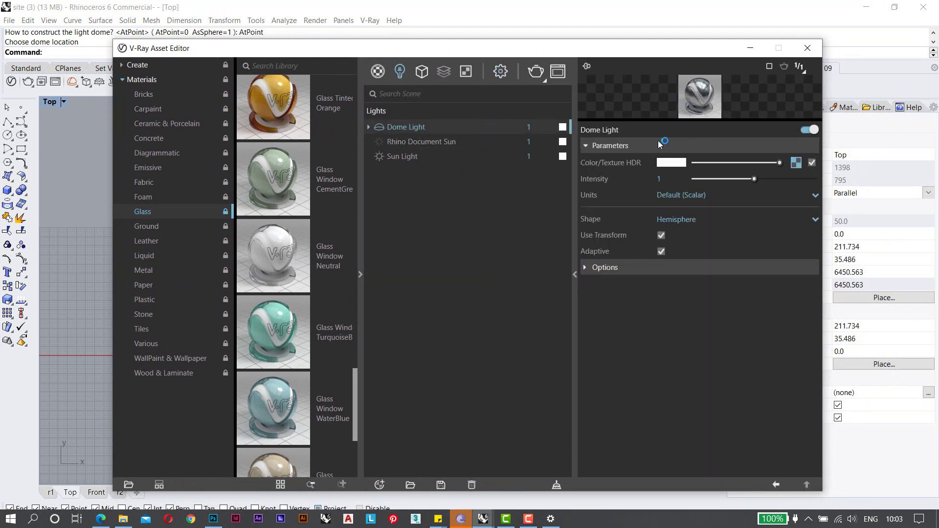
pyautogui.moveTo(643, 120); pyautogui.dragTo(673, 279)
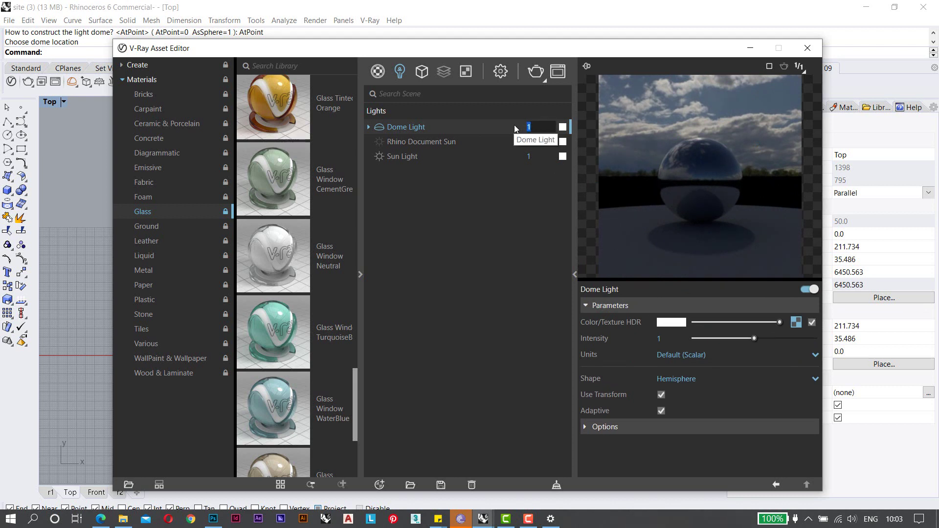
# Test the Dome Light at an intensity of 80, look through its shape options and return the intensity to 1.
pyautogui.write('80')
pyautogui.press('Return')
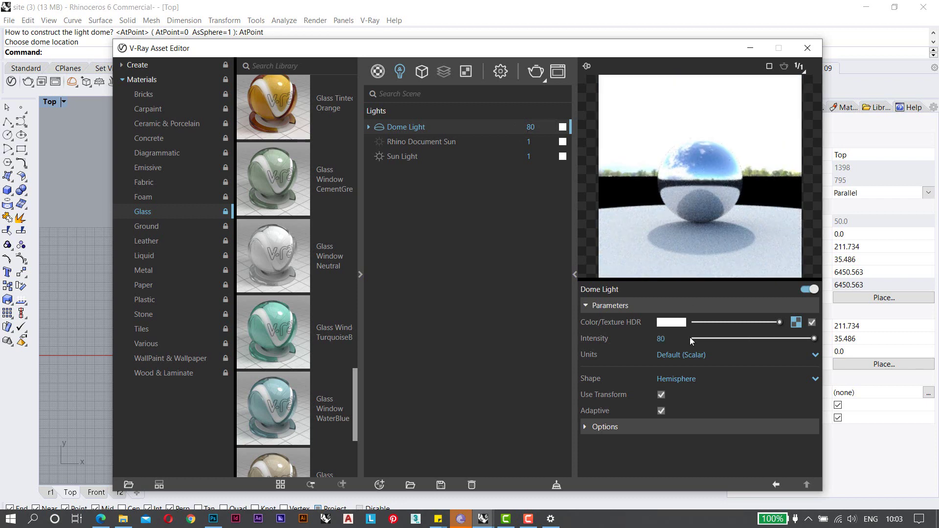
pyautogui.click(712, 375)
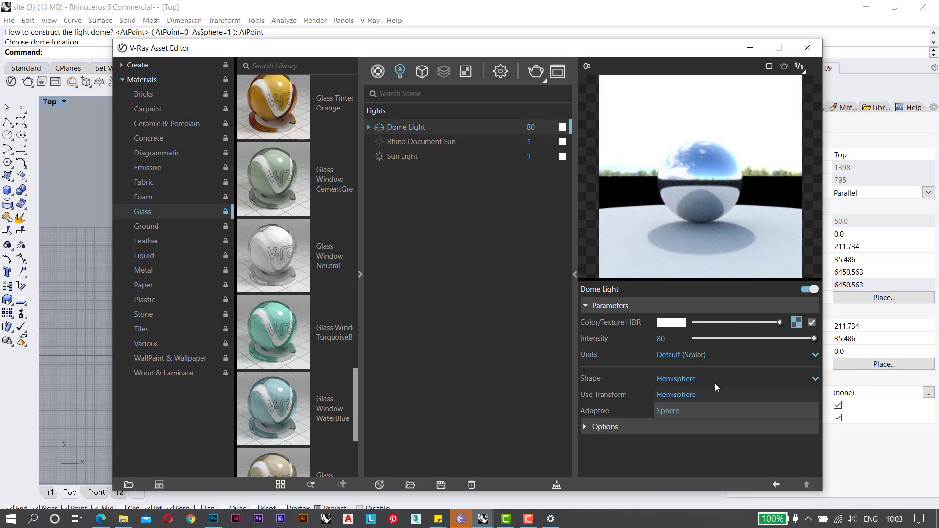
pyautogui.click(714, 383)
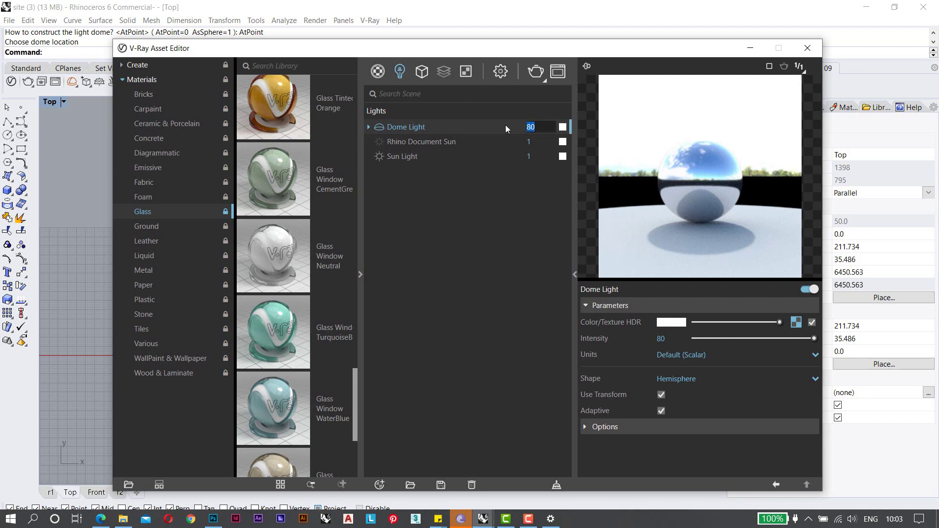
pyautogui.write('1')
pyautogui.press('Return')
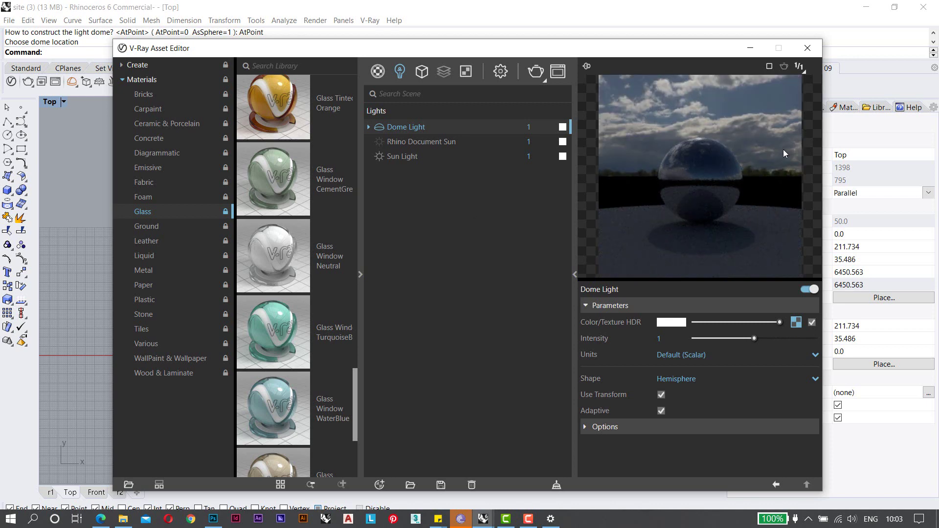
# Open the Dome Light's HDR bitmap and show its texture placement settings, including the horizontal and vertical rotation.
pyautogui.click(795, 322)
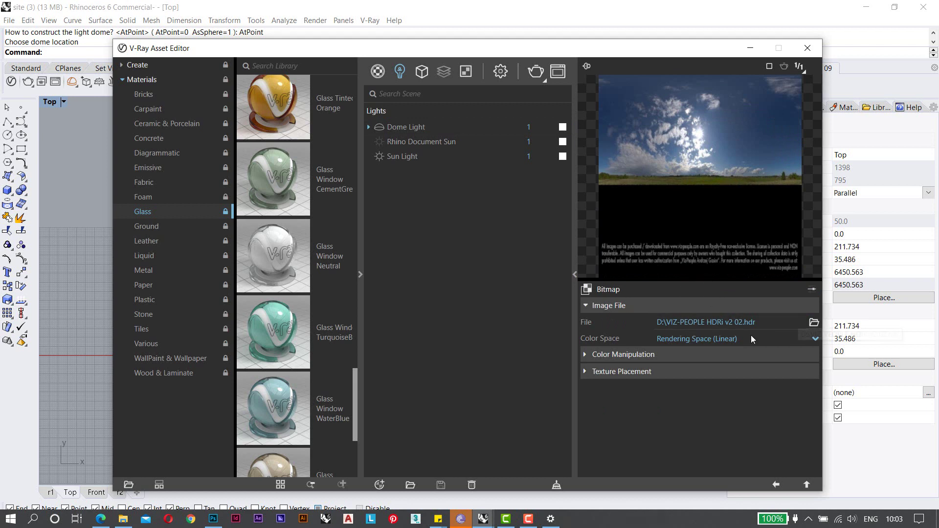
pyautogui.click(722, 351)
pyautogui.click(720, 353)
pyautogui.click(719, 371)
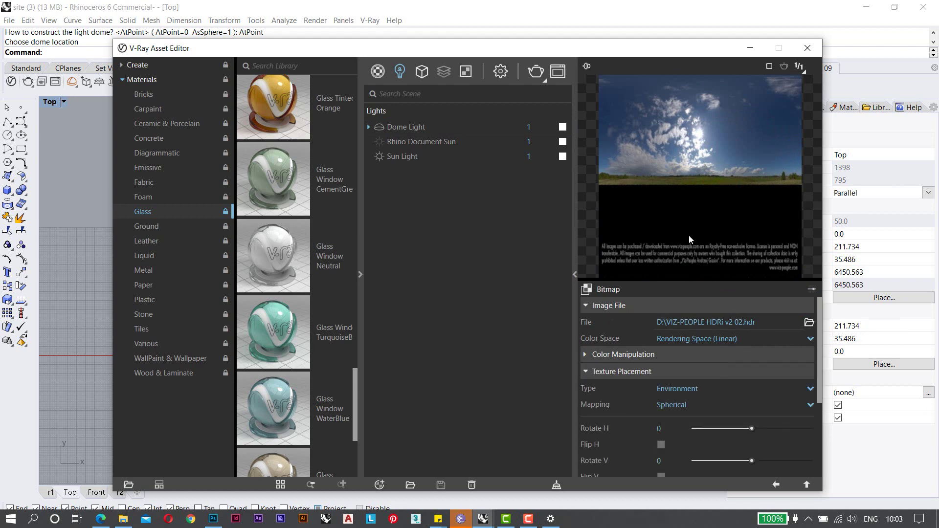
pyautogui.scroll(-5, 744, 313)
pyautogui.scroll(5, 753, 368)
pyautogui.moveTo(818, 348); pyautogui.dragTo(814, 403)
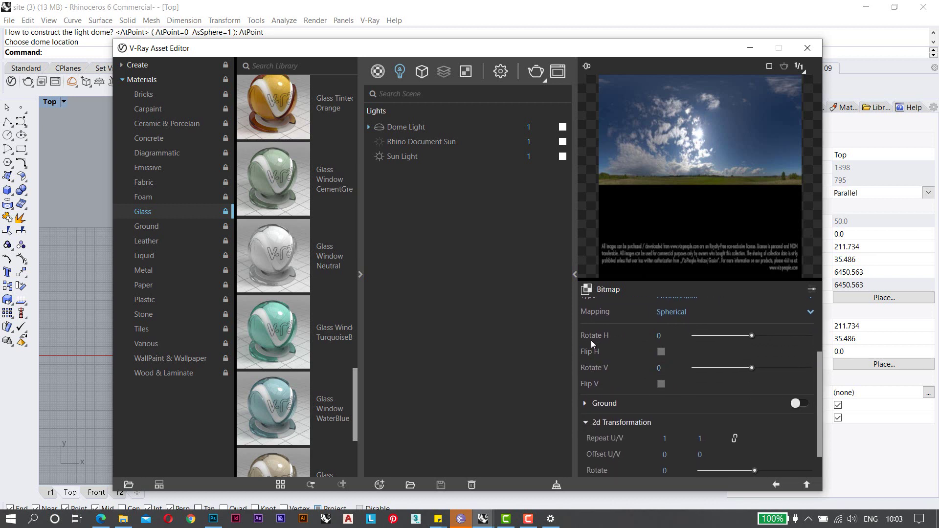
# Try horizontal rotations of 90 and 120 on the HDR bitmap and reset Rotate H to 0.
pyautogui.click(664, 336)
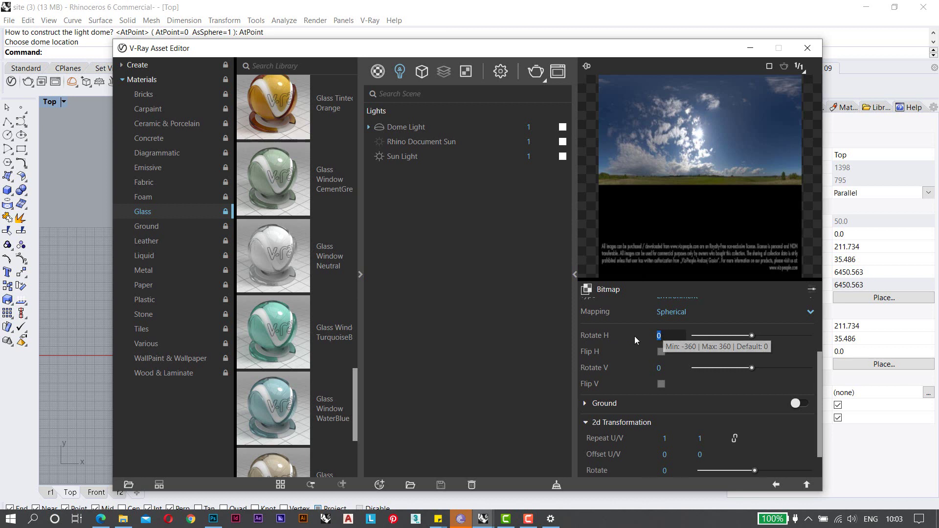
pyautogui.write('90')
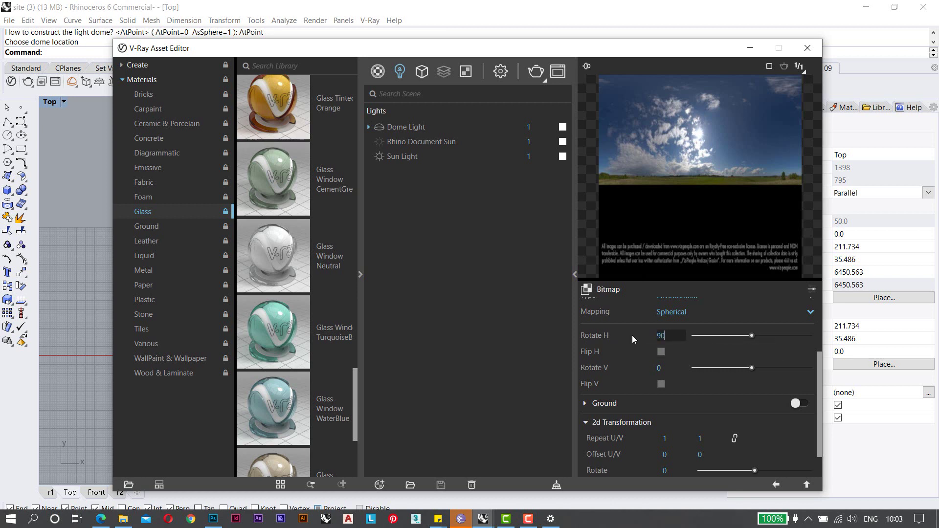
pyautogui.press('Return')
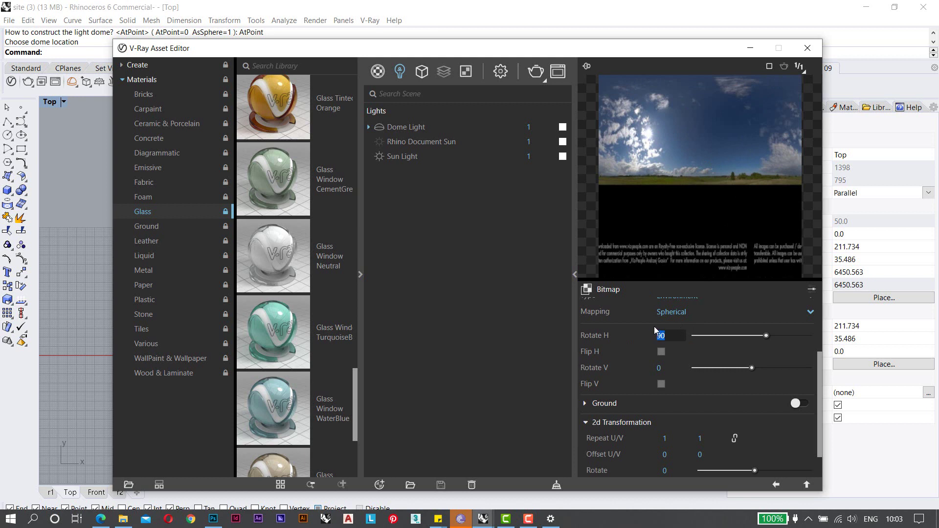
pyautogui.write('120')
pyautogui.press('Return')
pyautogui.click(666, 335)
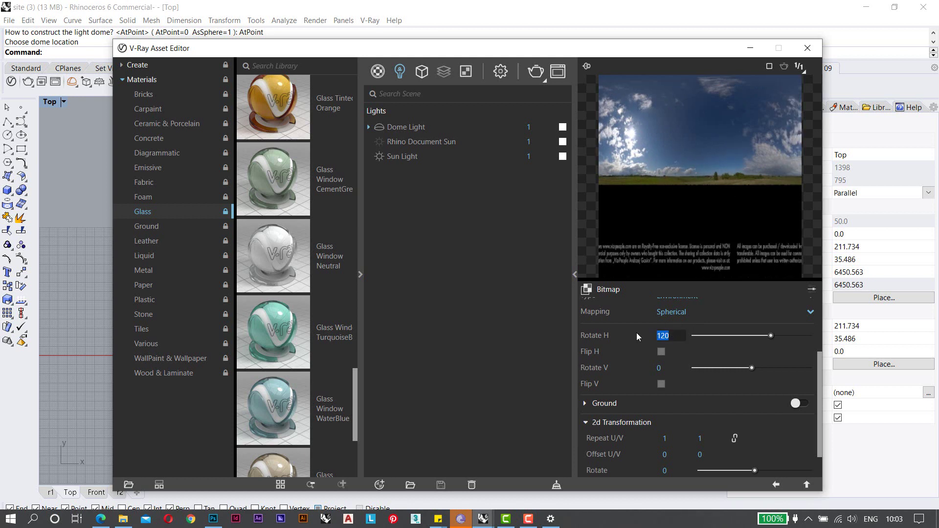
pyautogui.write('0')
pyautogui.press('Return')
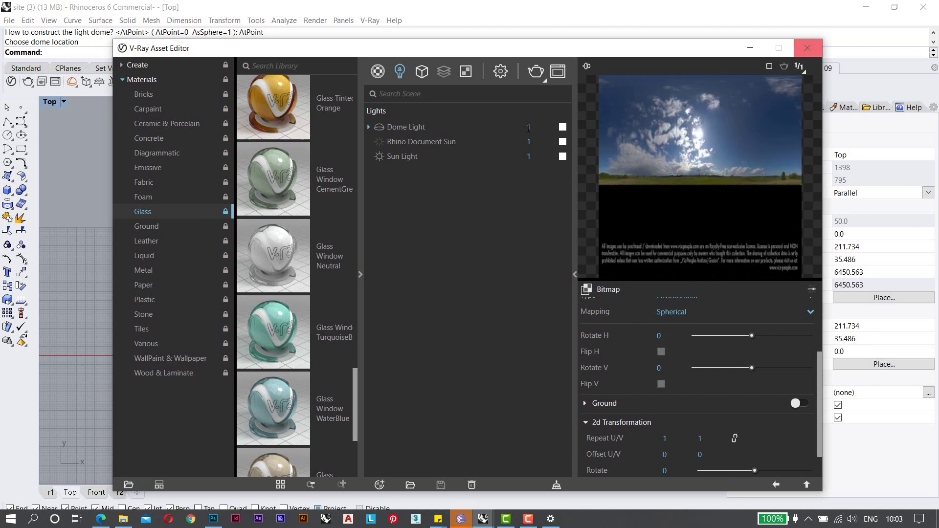
# Return to the Dome Light's parameters and close the V-Ray Asset Editor.
pyautogui.click(456, 142)
pyautogui.click(456, 130)
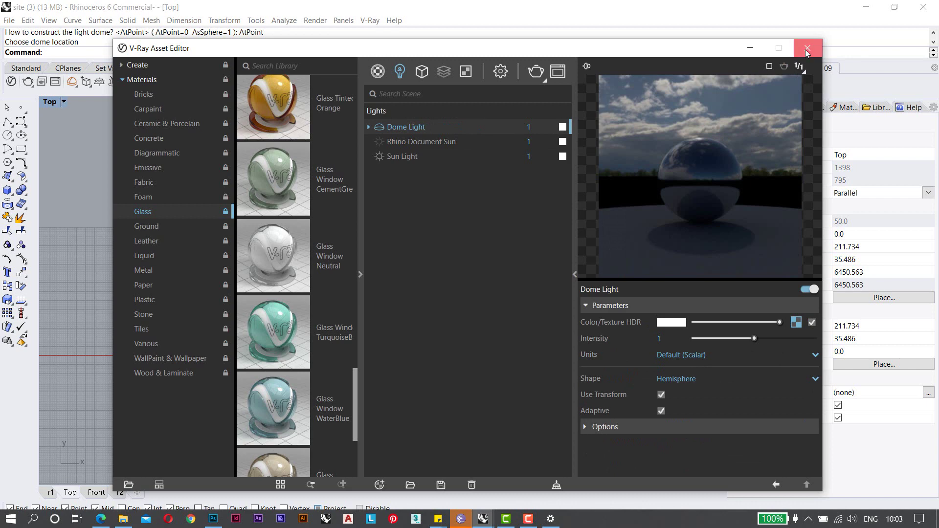
pyautogui.click(807, 48)
# Rotate the dome light counterclockwise in the Top view so its arrow points diagonally down toward the site, and deselect it.
pyautogui.scroll(2, 458, 197)
pyautogui.click(510, 226)
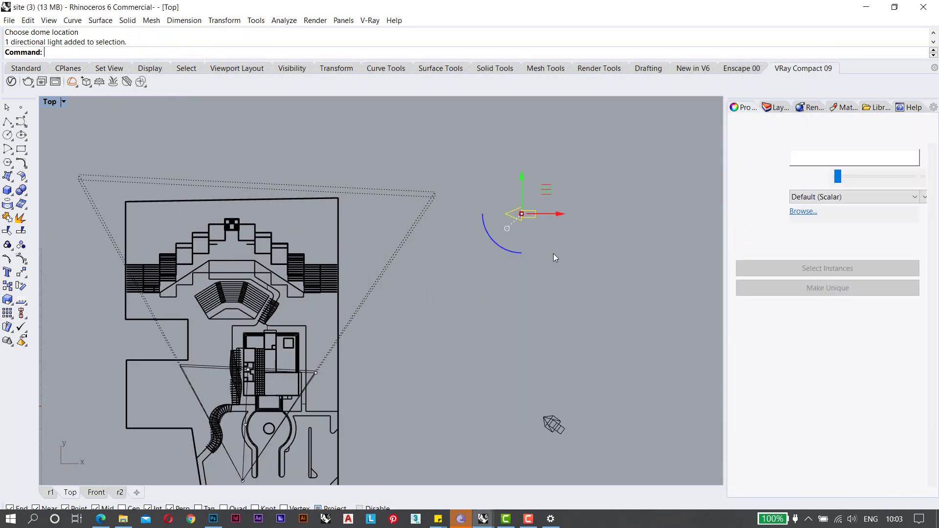
pyautogui.moveTo(518, 254); pyautogui.dragTo(538, 254)
pyautogui.click(526, 289)
pyautogui.moveTo(466, 267); pyautogui.dragTo(512, 267, button='right')
pyautogui.scroll(-6, 409, 220)
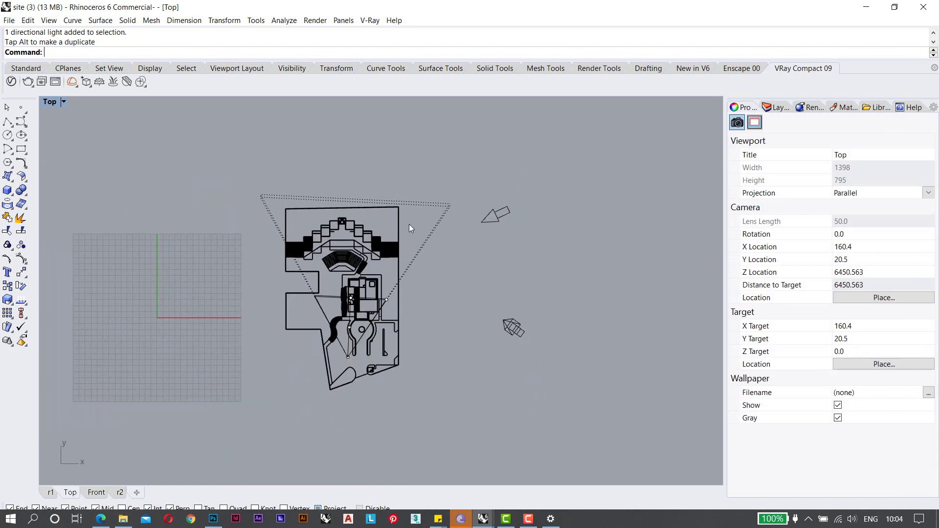
# Restore the four-viewport layout and maximise the r1 perspective view.
pyautogui.doubleClick(48, 101)
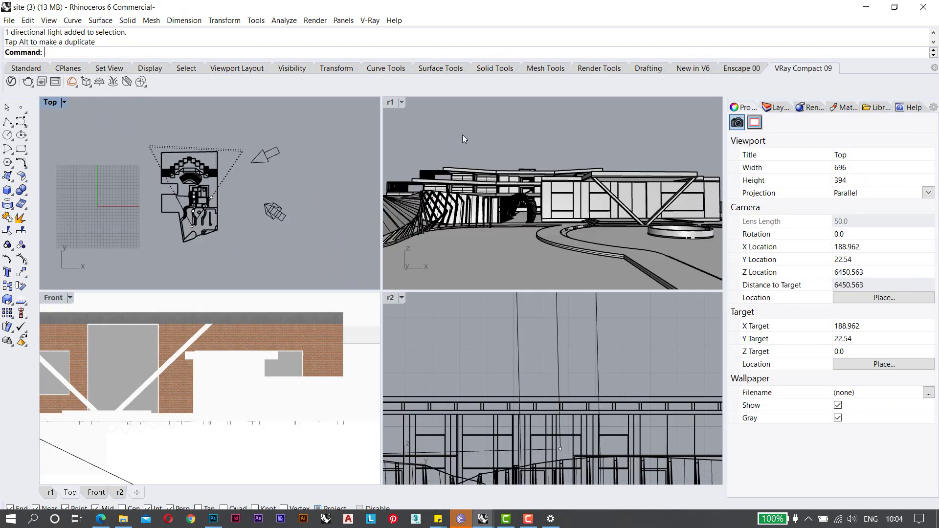
pyautogui.doubleClick(392, 101)
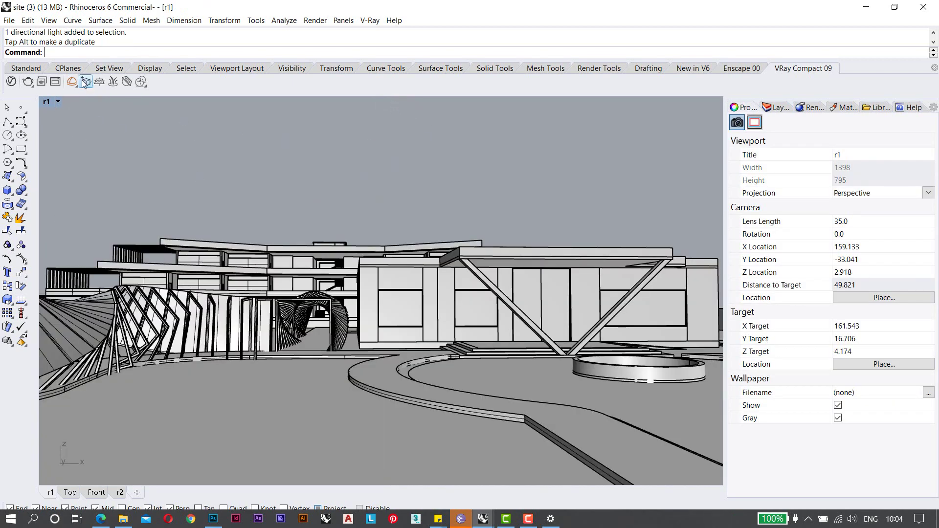
# Show the V-Ray frame buffer and start a new render of view r1.
pyautogui.click(55, 81)
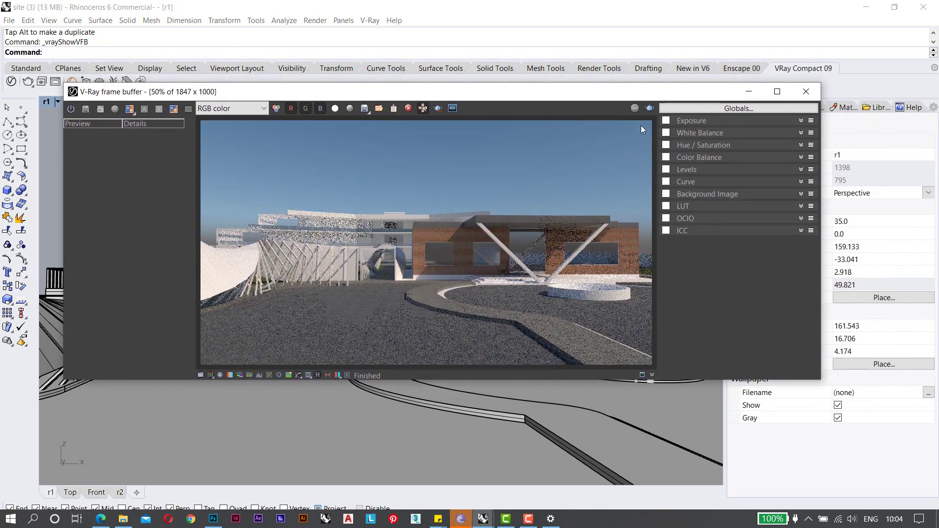
pyautogui.click(649, 108)
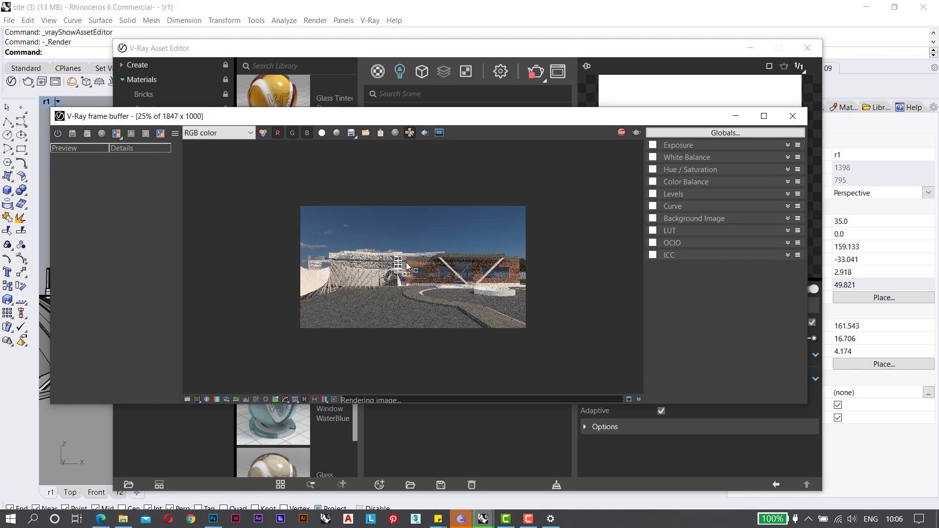
# Examine the brick wall, the twisted entrance tunnel and the curved paved path close up in the running render.
pyautogui.scroll(4, 406, 263)
pyautogui.scroll(-2, 406, 262)
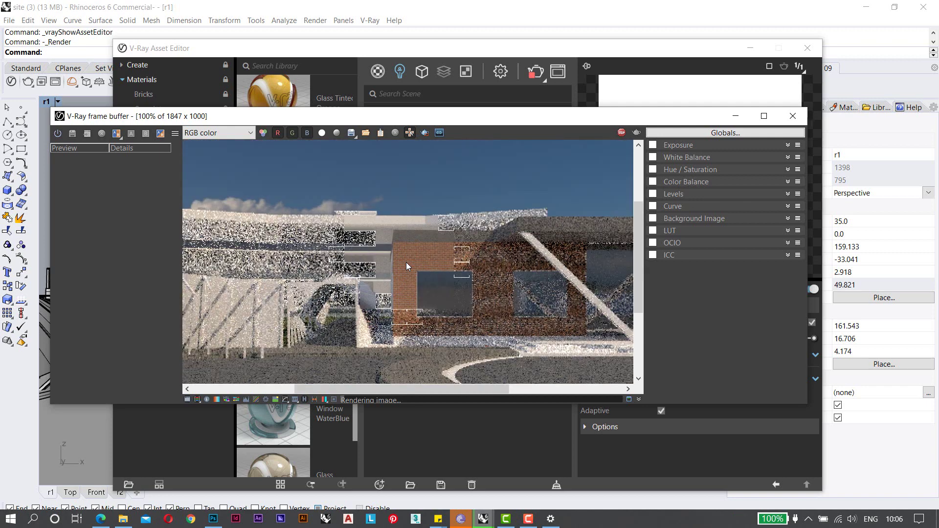
pyautogui.scroll(2, 415, 315)
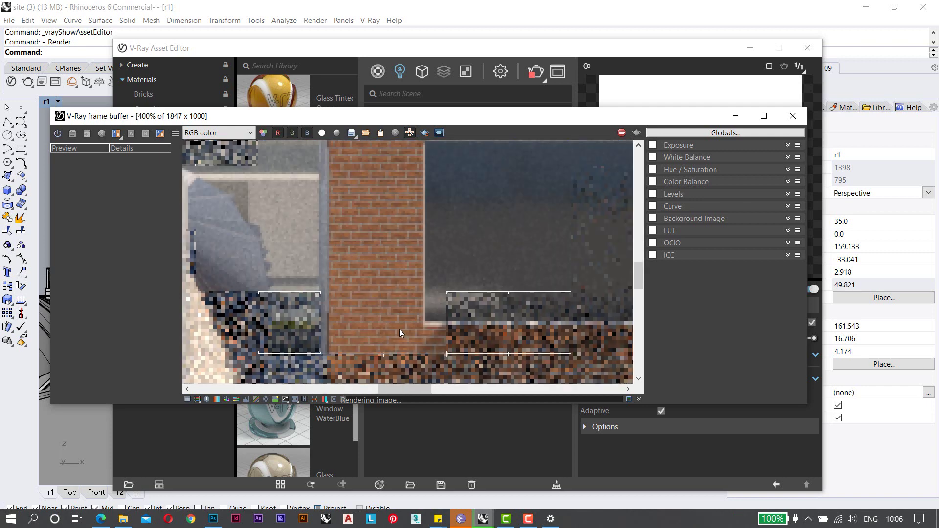
pyautogui.scroll(-2, 389, 230)
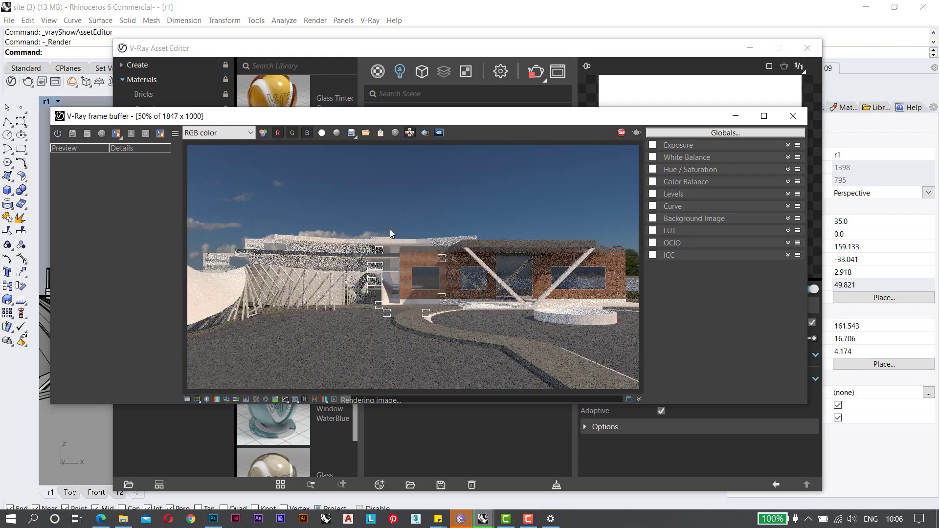
pyautogui.scroll(-1, 390, 230)
pyautogui.scroll(1, 392, 284)
pyautogui.moveTo(392, 285); pyautogui.dragTo(398, 286, button='middle')
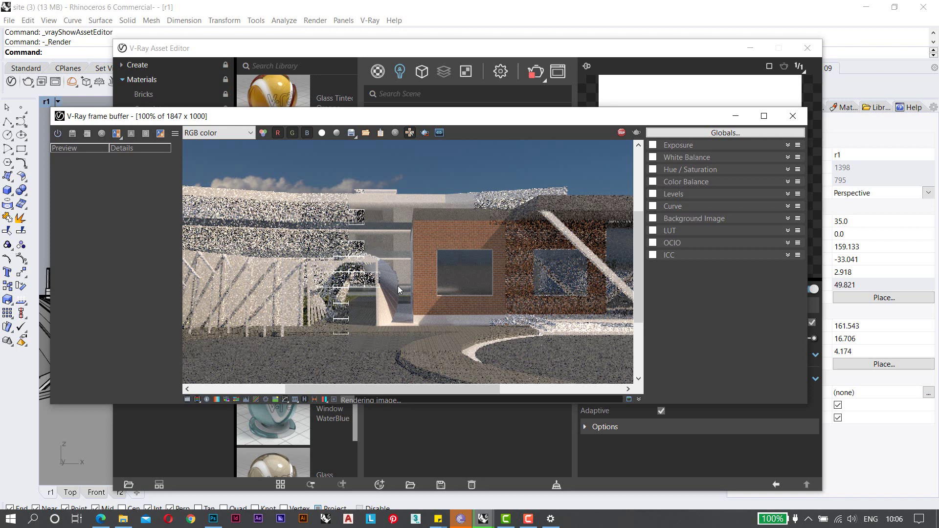
pyautogui.scroll(-1, 398, 286)
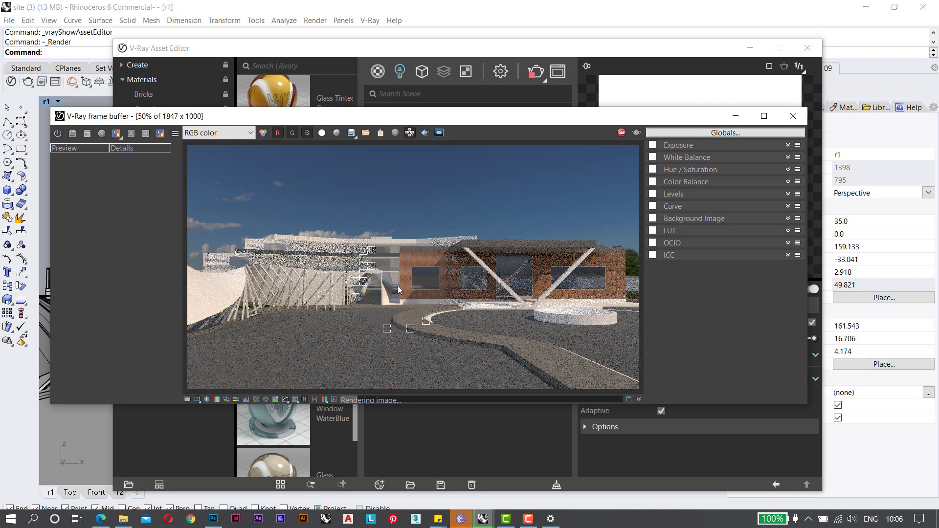
pyautogui.scroll(3, 404, 335)
pyautogui.moveTo(404, 336); pyautogui.dragTo(492, 350, button='middle')
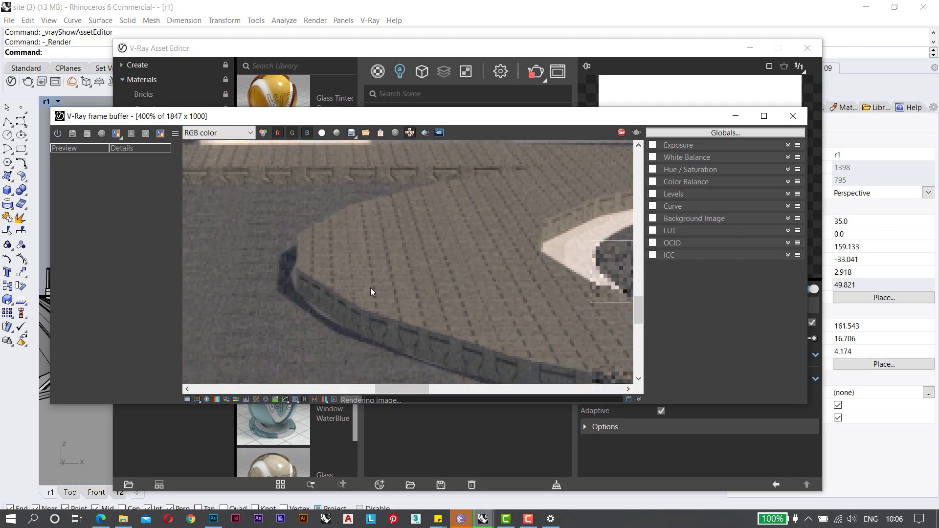
pyautogui.scroll(-1, 371, 289)
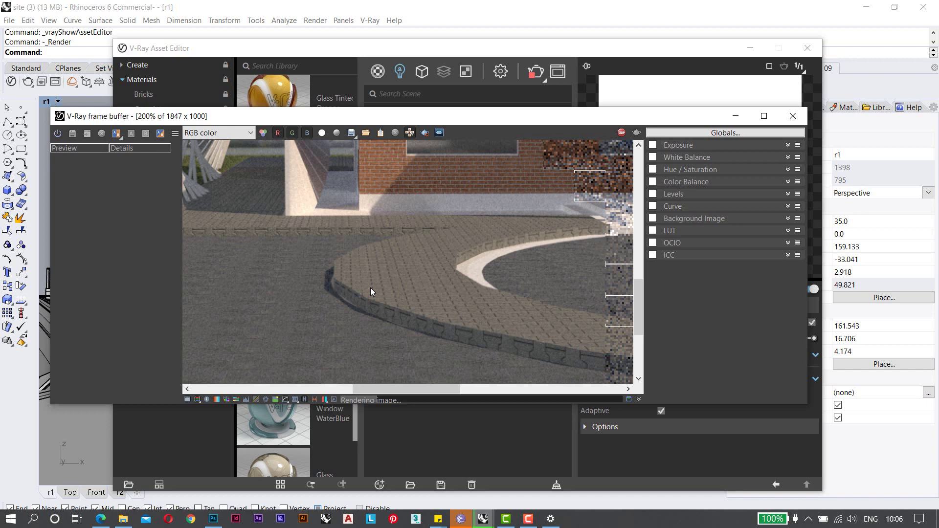
pyautogui.scroll(-2, 371, 289)
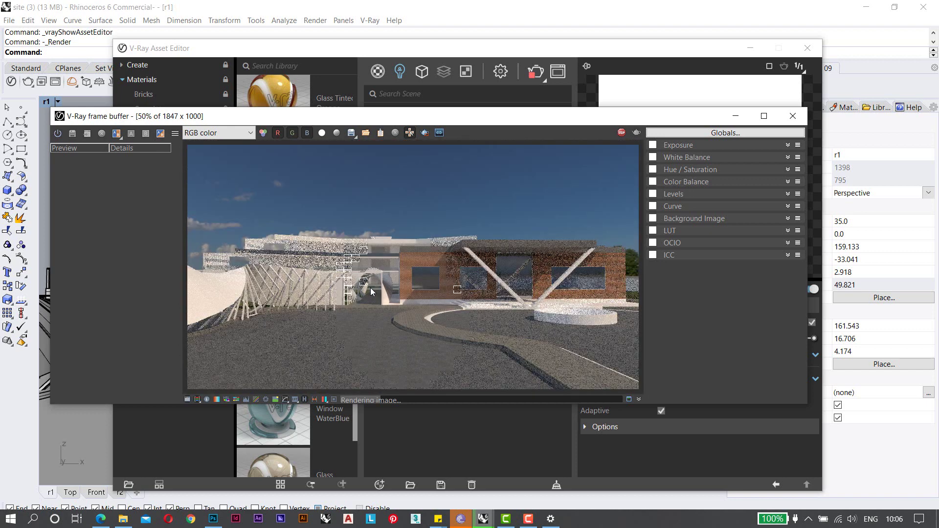
pyautogui.scroll(1, 371, 289)
pyautogui.scroll(-1, 370, 288)
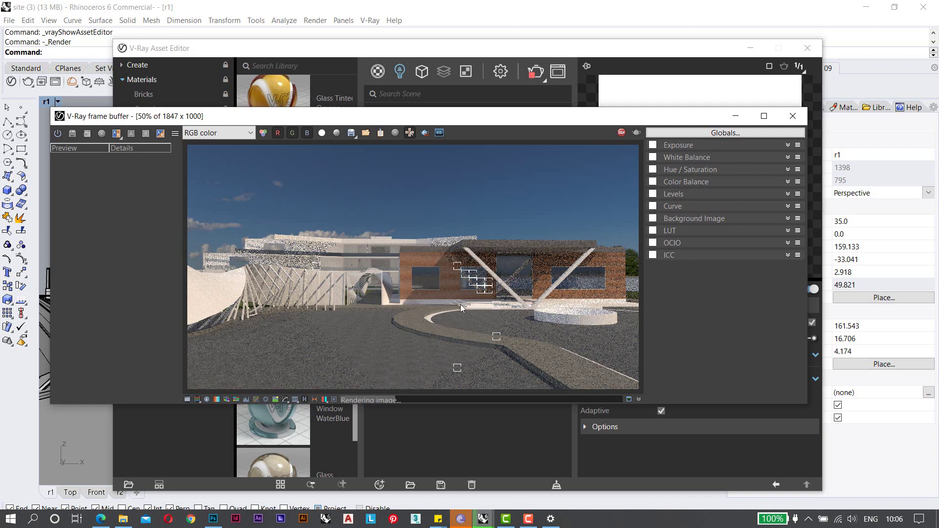
# Examine the sky, window reflections, diagonal supports and forecourt paving in the running render.
pyautogui.scroll(2, 426, 337)
pyautogui.scroll(-1, 478, 265)
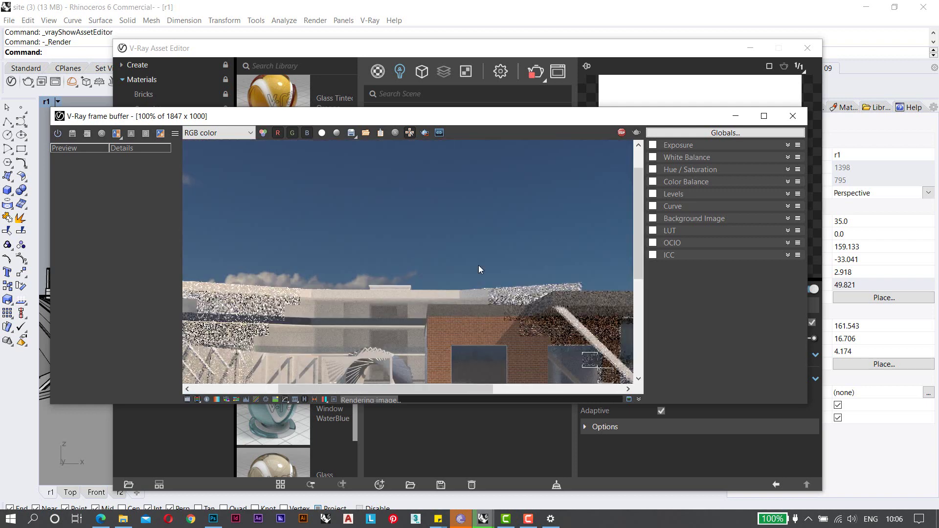
pyautogui.scroll(-1, 455, 194)
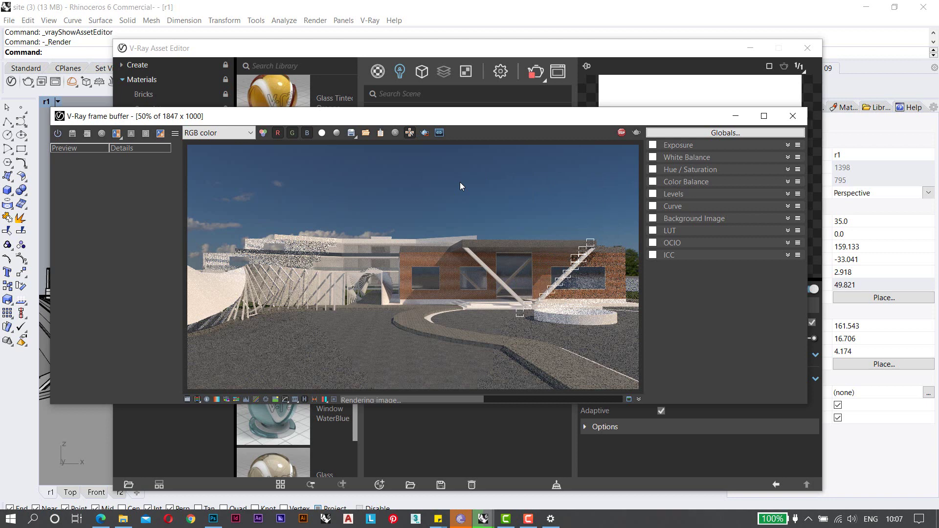
pyautogui.scroll(2, 500, 289)
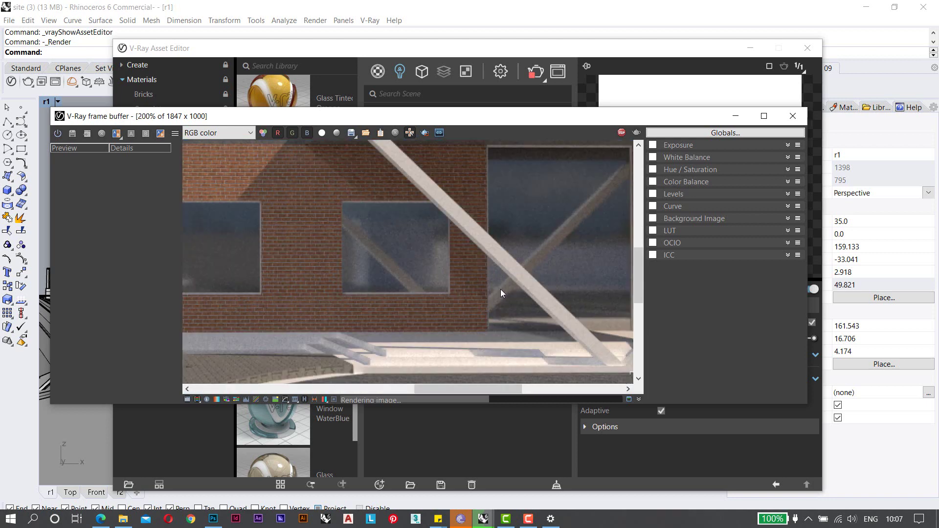
pyautogui.moveTo(501, 289); pyautogui.dragTo(466, 278, button='middle')
pyautogui.scroll(-2, 468, 276)
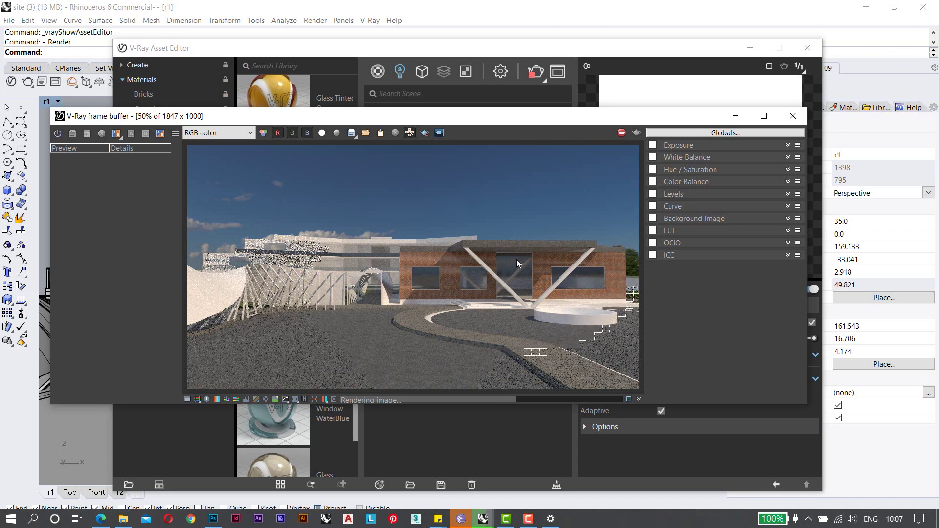
pyautogui.scroll(4, 503, 259)
pyautogui.scroll(-2, 403, 210)
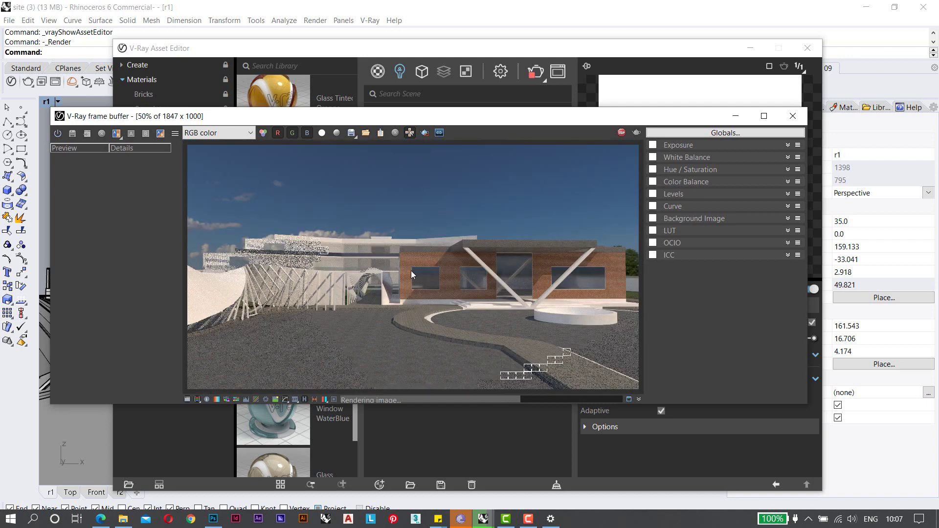
pyautogui.scroll(1, 409, 279)
pyautogui.moveTo(408, 283); pyautogui.dragTo(436, 203, button='middle')
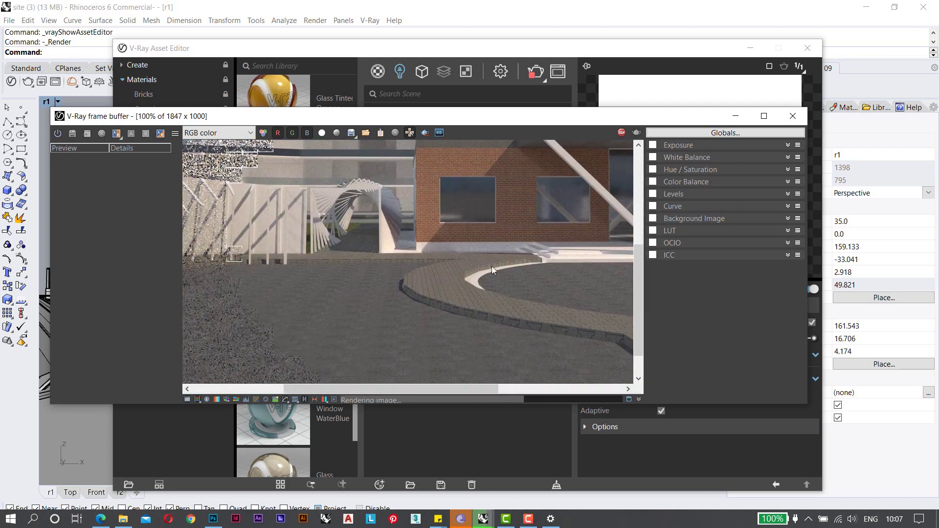
pyautogui.scroll(-1, 492, 265)
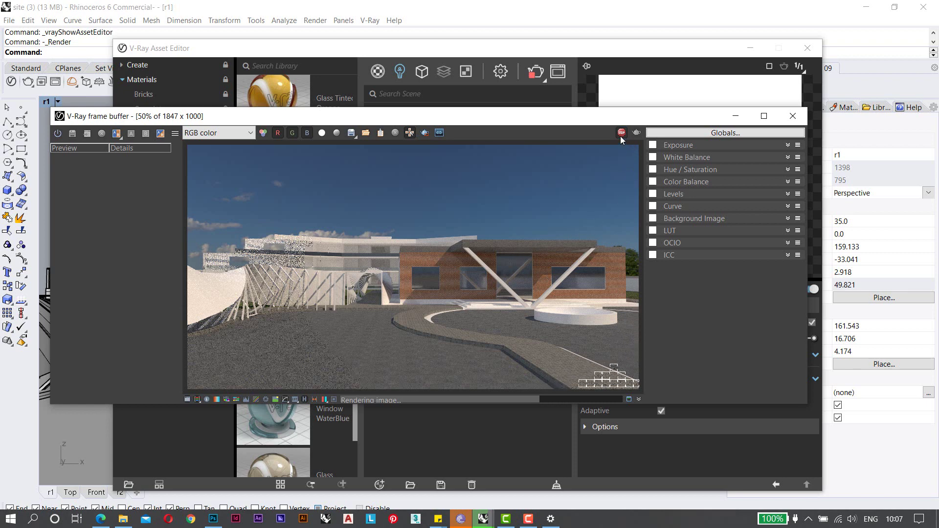
# Stop the render, uncover the r1 viewport and select the large ground extrusion around the terraced building.
pyautogui.click(609, 48)
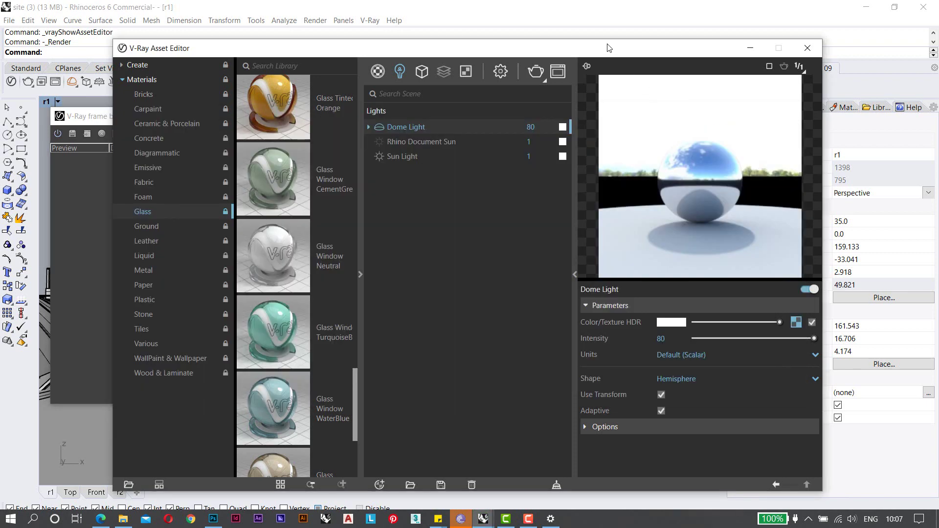
pyautogui.moveTo(500, 49); pyautogui.dragTo(441, 455)
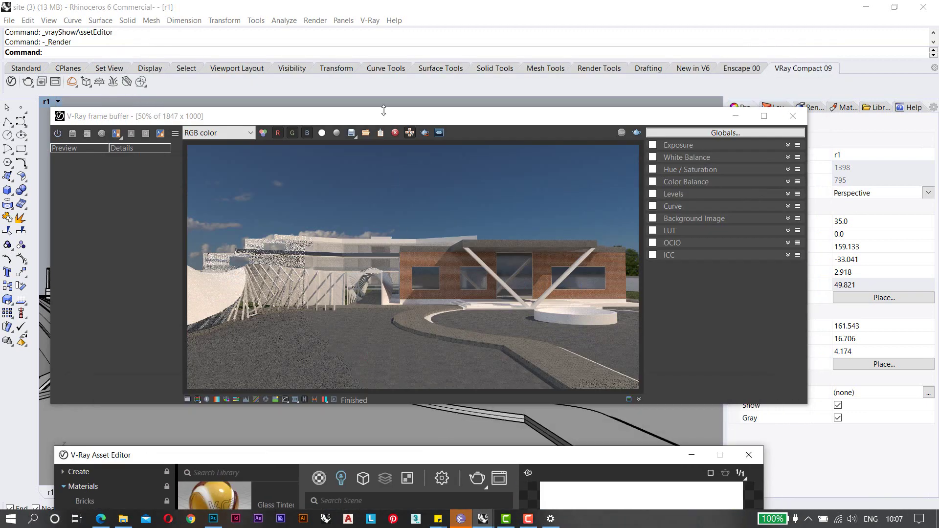
pyautogui.moveTo(384, 116); pyautogui.dragTo(437, 427)
pyautogui.moveTo(424, 234); pyautogui.dragTo(512, 288, button='right')
pyautogui.scroll(-6, 516, 257)
pyautogui.scroll(-2, 517, 257)
pyautogui.scroll(6, 381, 309)
pyautogui.click(381, 309)
pyautogui.scroll(-4, 568, 233)
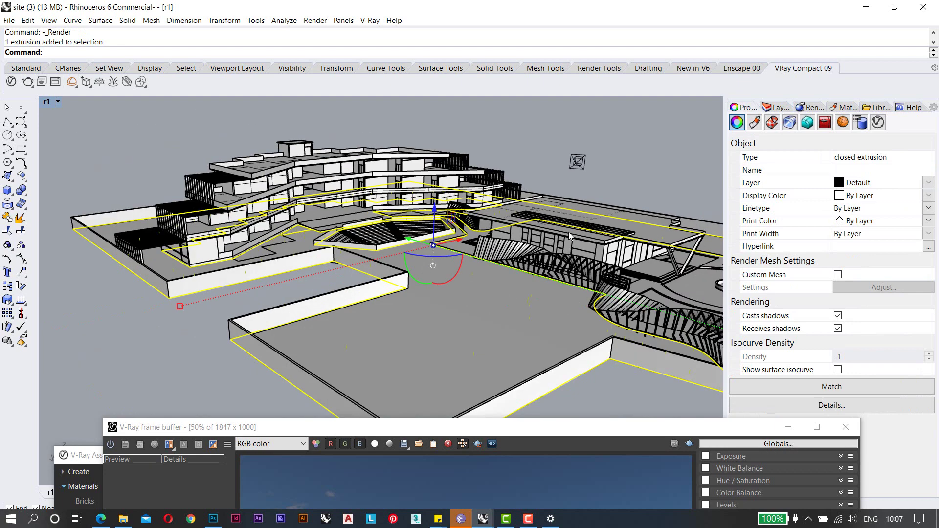
pyautogui.moveTo(568, 232); pyautogui.dragTo(530, 287, button='right')
# Browse the Ground materials library and select the scene material Grass_B_200cm in the V-Ray Asset Editor.
pyautogui.moveTo(516, 435); pyautogui.dragTo(573, 109)
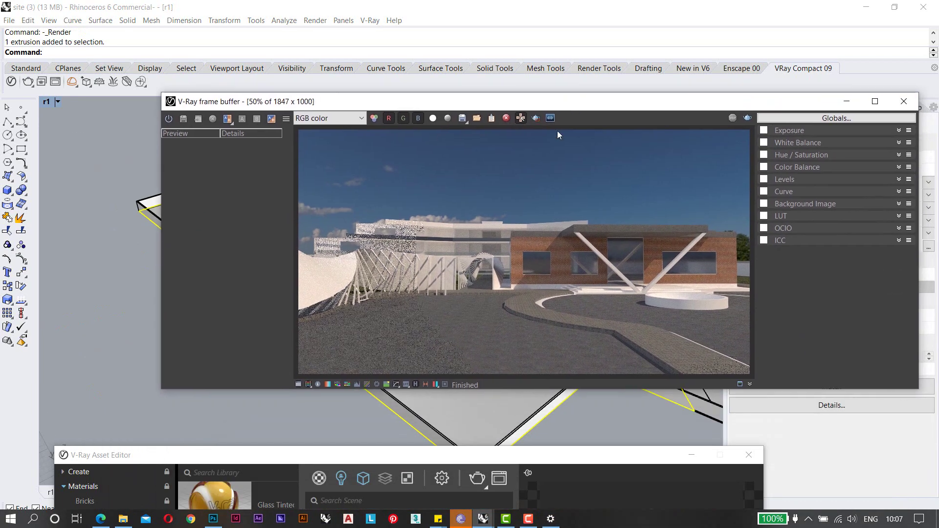
pyautogui.moveTo(488, 456); pyautogui.dragTo(533, 22)
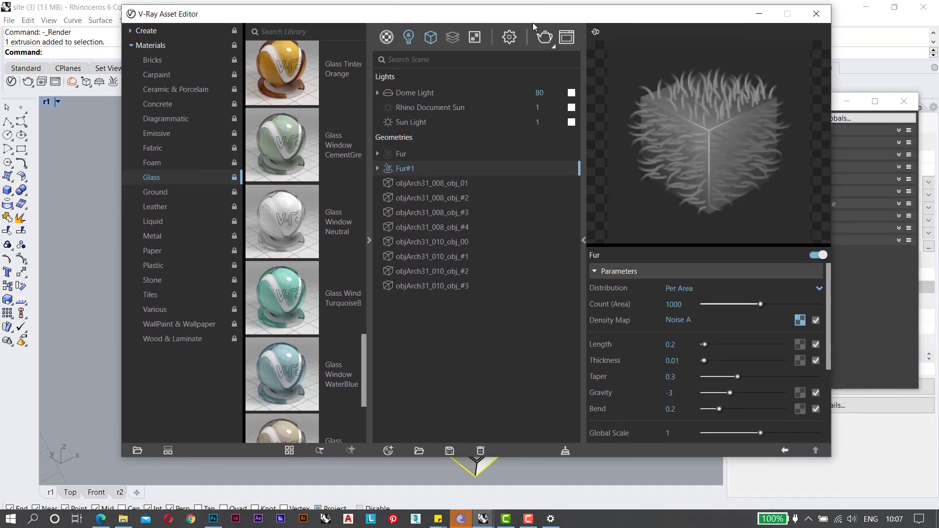
pyautogui.click(184, 192)
pyautogui.scroll(-8, 291, 137)
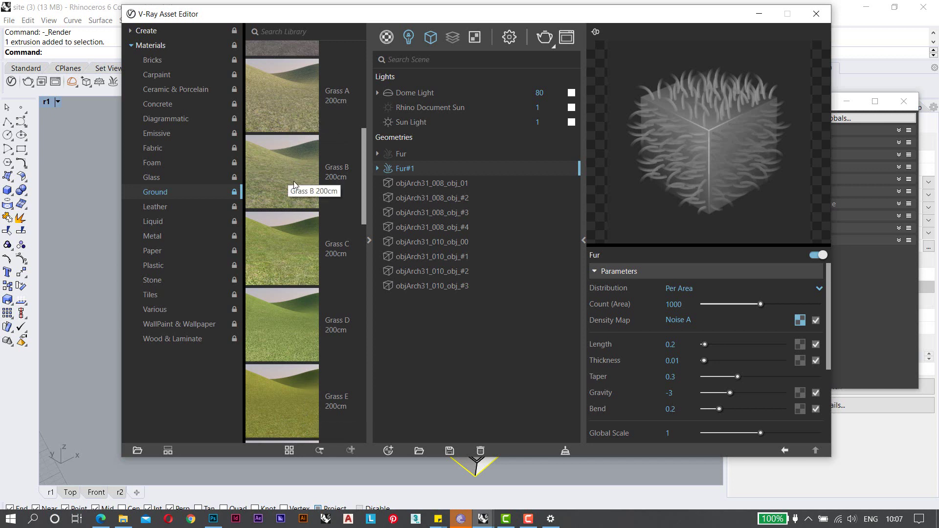
pyautogui.click(391, 42)
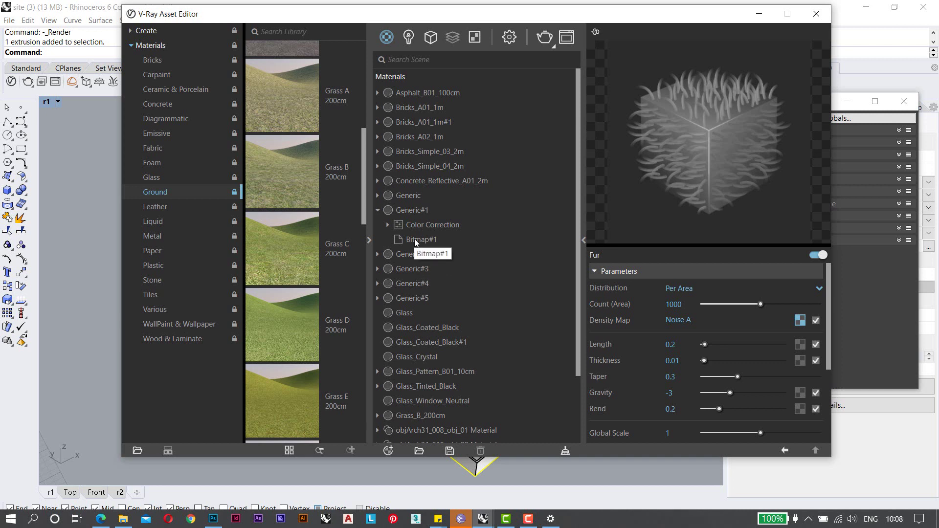
pyautogui.scroll(-3, 414, 238)
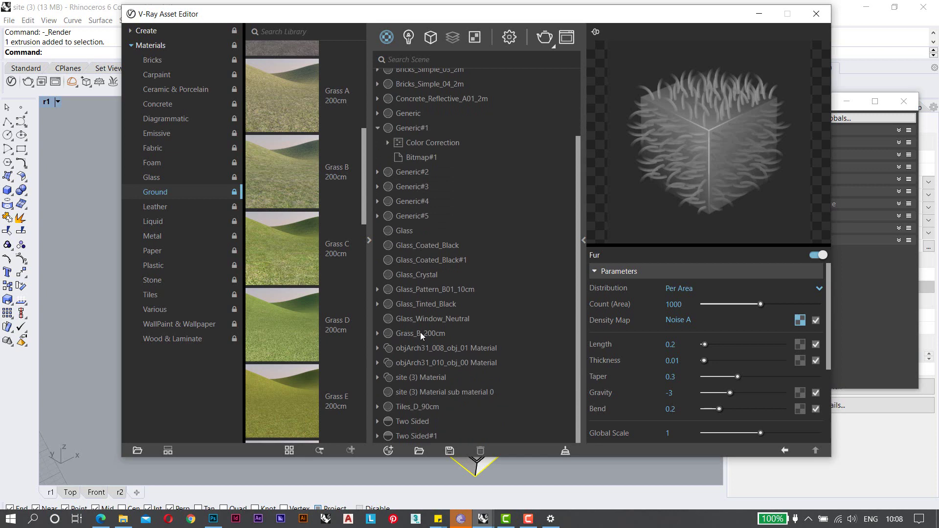
pyautogui.click(421, 333)
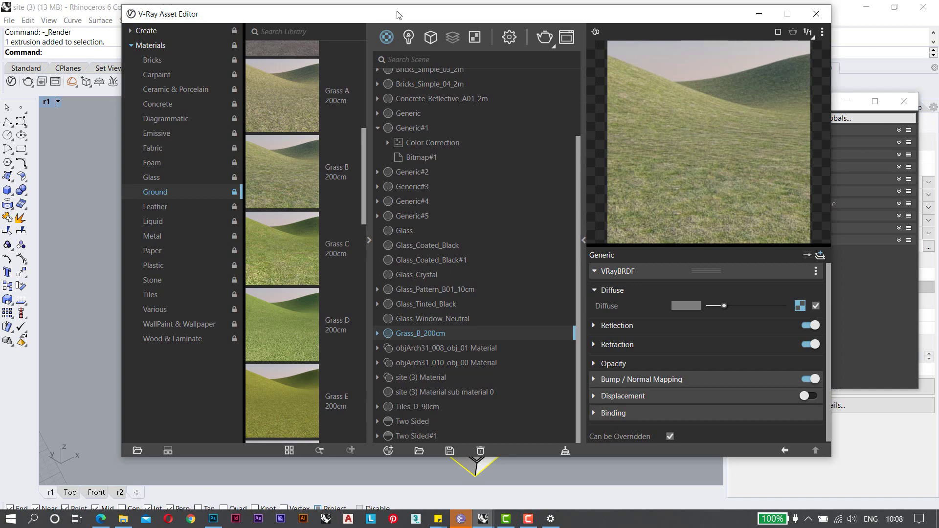
# Check the scene's geometries list and examine the full extent of the selected ground extrusion in the r1 viewport.
pyautogui.moveTo(399, 14); pyautogui.dragTo(353, 391)
pyautogui.moveTo(389, 104); pyautogui.dragTo(317, 398)
pyautogui.moveTo(390, 394); pyautogui.dragTo(779, 241)
pyautogui.moveTo(424, 393); pyautogui.dragTo(414, 145)
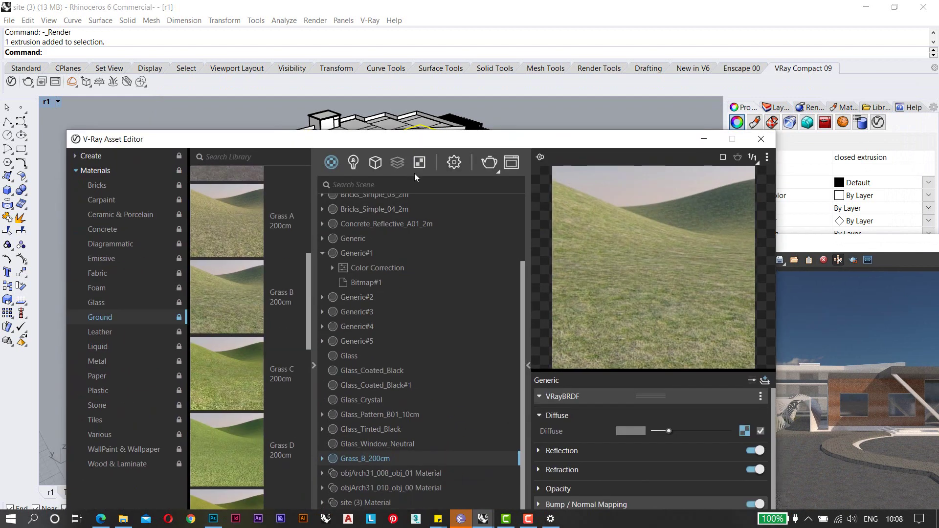
pyautogui.click(451, 166)
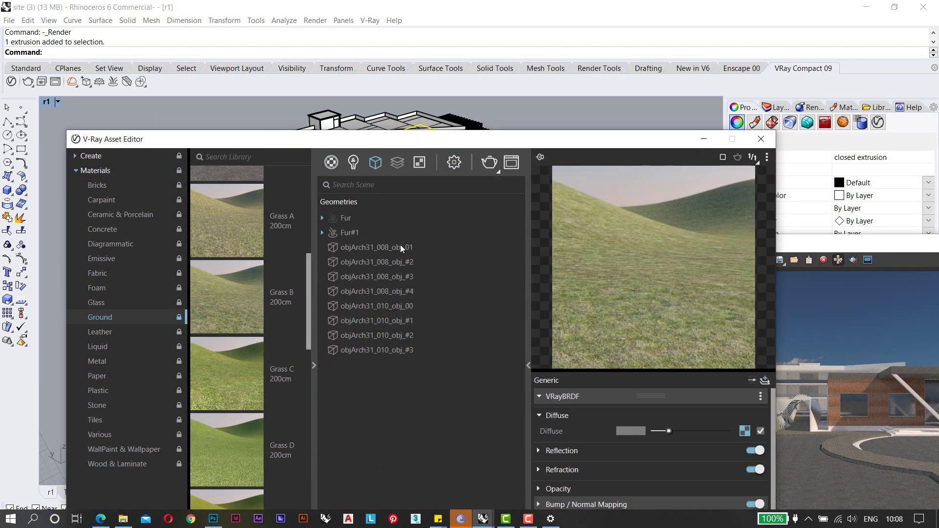
pyautogui.moveTo(473, 145); pyautogui.dragTo(495, 339)
pyautogui.moveTo(699, 244); pyautogui.dragTo(294, 328)
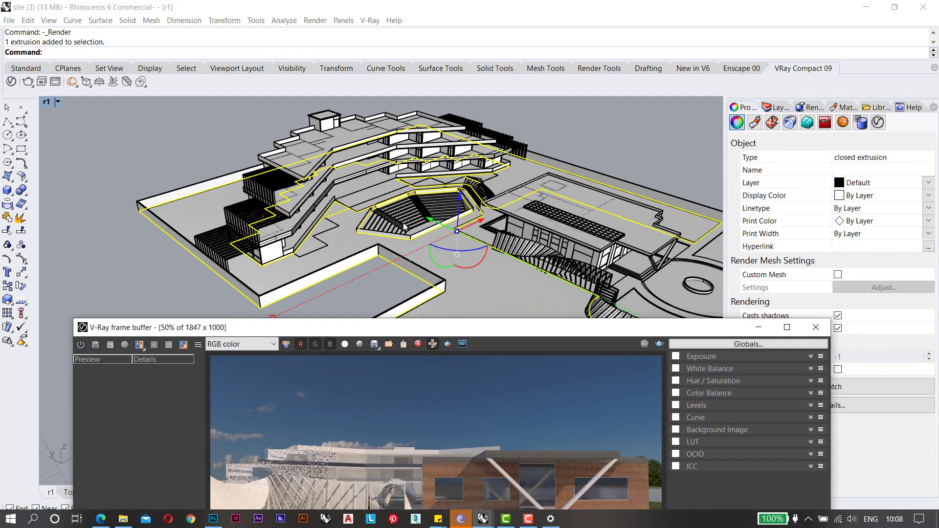
pyautogui.moveTo(359, 279); pyautogui.dragTo(419, 265, button='right')
pyautogui.scroll(-3, 406, 272)
# Apply the Grass_B_200cm material to the selected ground extrusion and uncover the site model.
pyautogui.moveTo(386, 331); pyautogui.dragTo(411, 150)
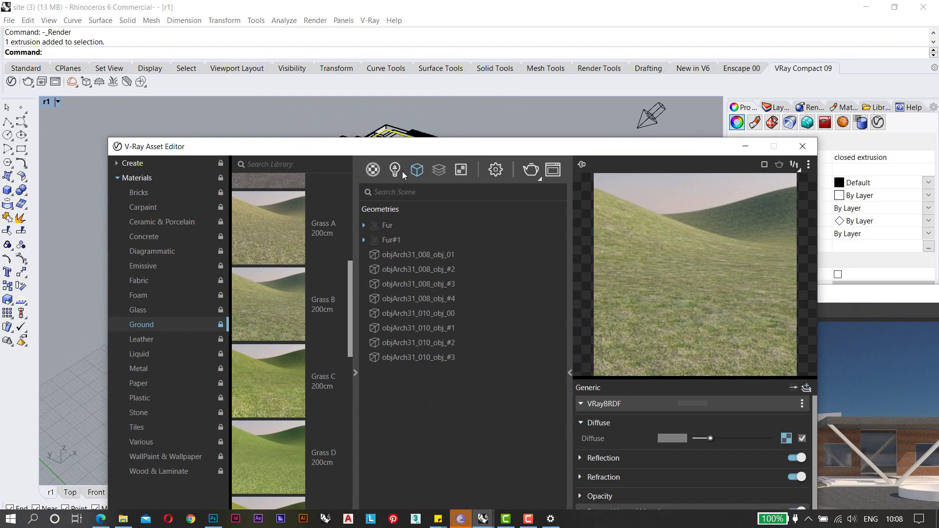
pyautogui.click(373, 170)
pyautogui.scroll(-1, 409, 421)
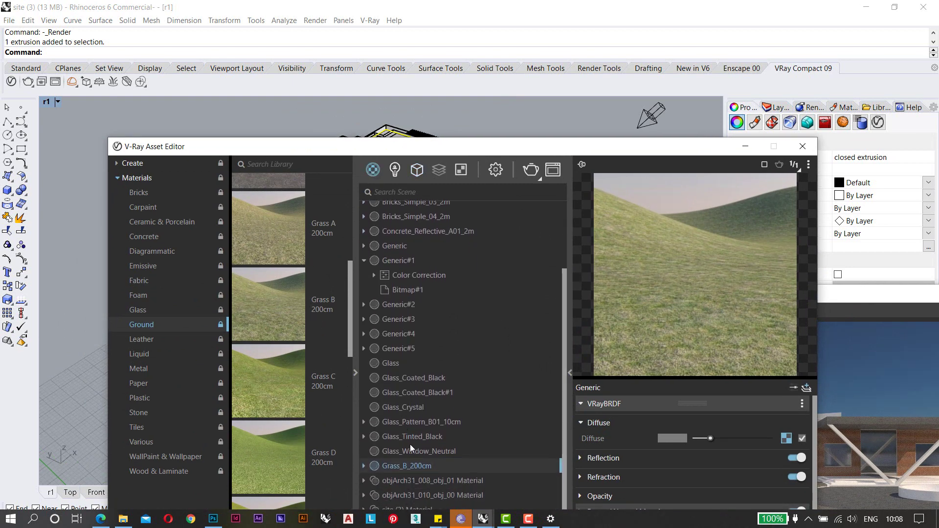
pyautogui.rightClick(419, 465)
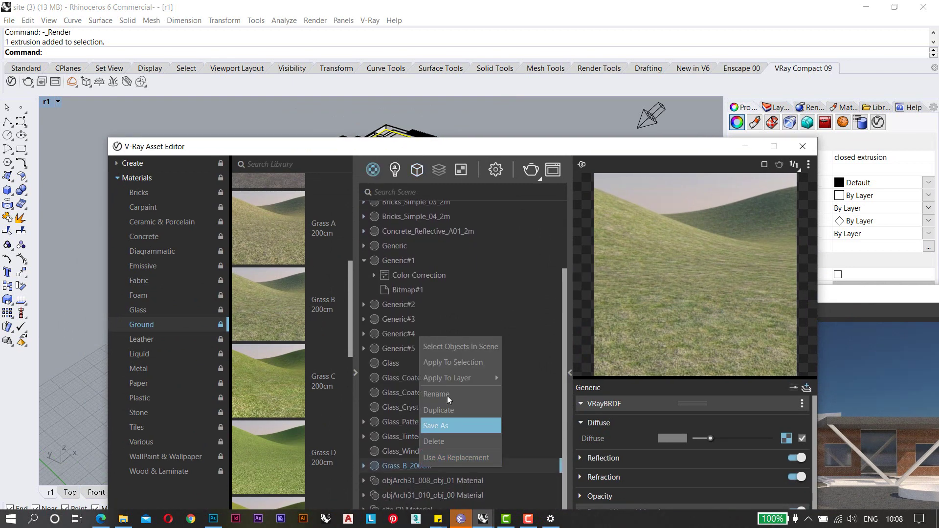
pyautogui.click(456, 363)
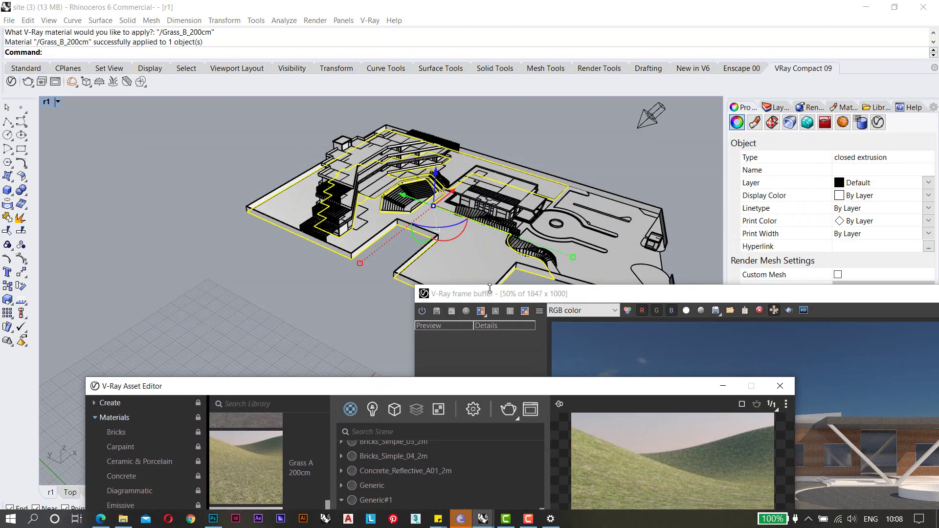
pyautogui.moveTo(490, 288); pyautogui.dragTo(296, 401)
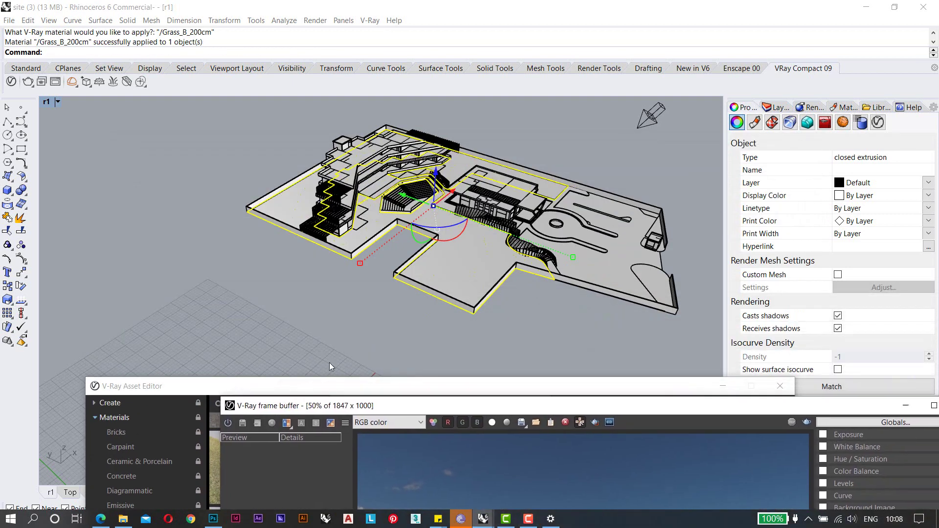
# Apply a capped box texture mapping of 2 x 2 x 2 to the selected ground extrusion, based on its open area, and deselect it.
pyautogui.scroll(3, 465, 242)
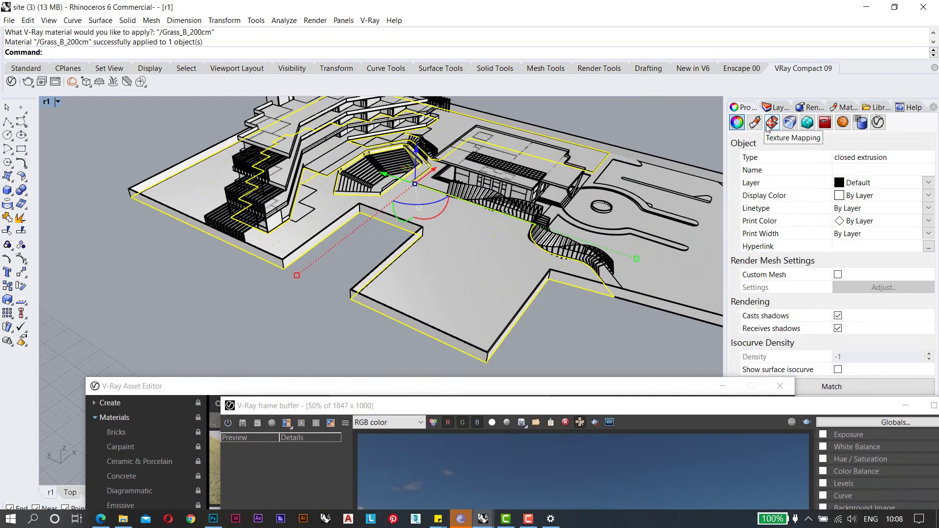
pyautogui.click(772, 123)
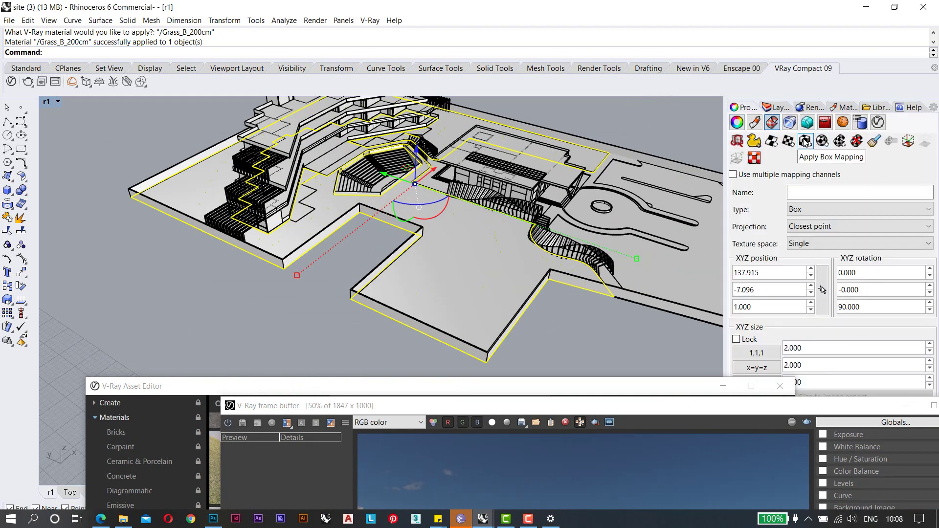
pyautogui.click(805, 142)
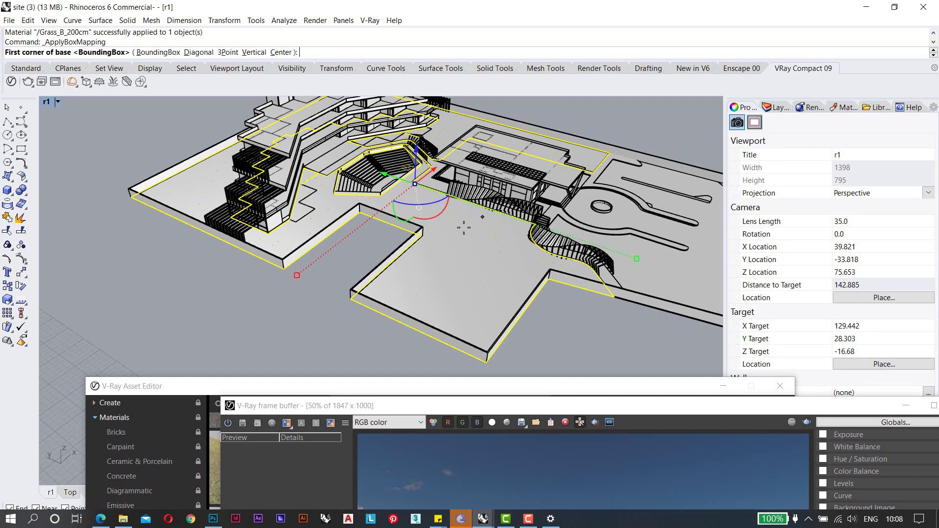
pyautogui.scroll(3, 457, 244)
pyautogui.click(457, 244)
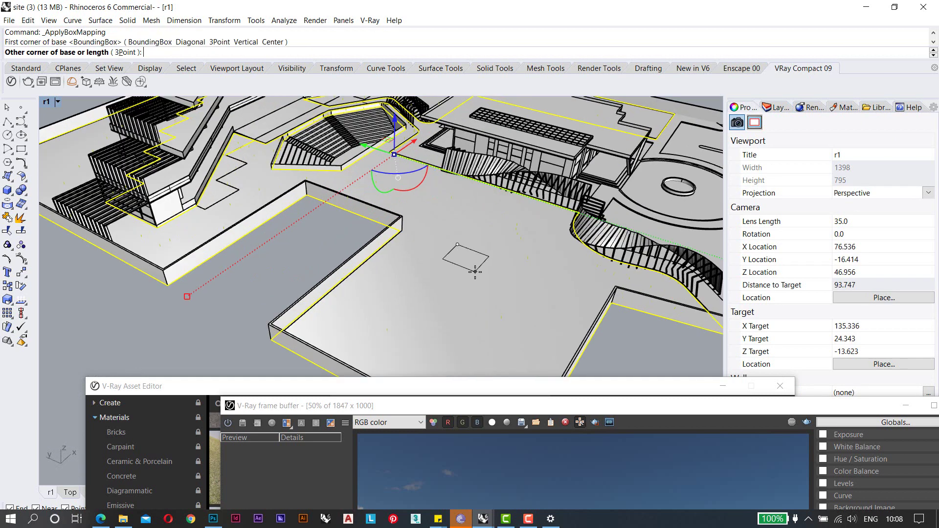
pyautogui.write('2')
pyautogui.press('Return')
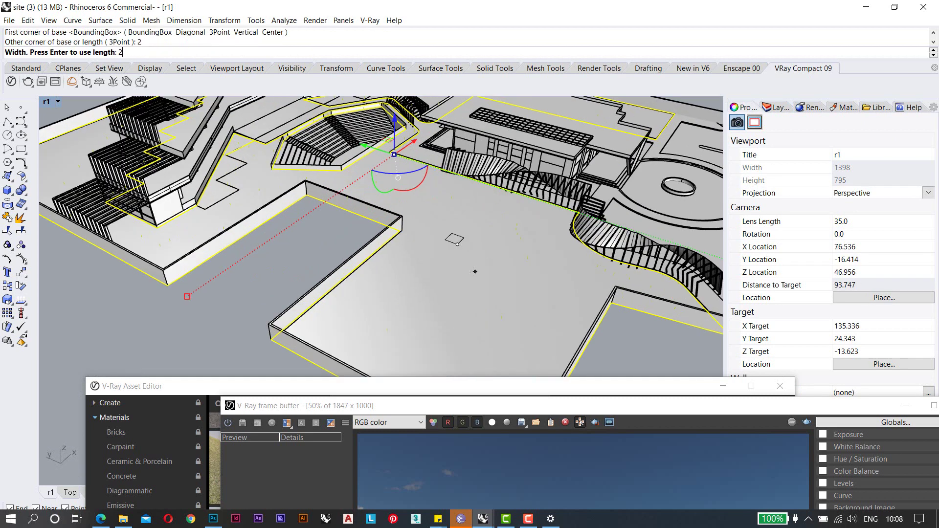
pyautogui.write('2')
pyautogui.press('Return')
pyautogui.write('2')
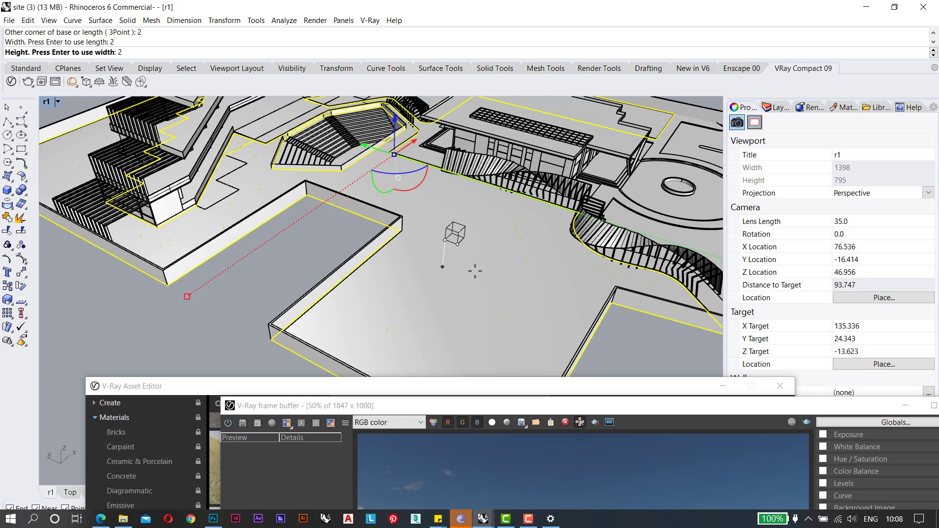
pyautogui.press('Return')
pyautogui.click(63, 52)
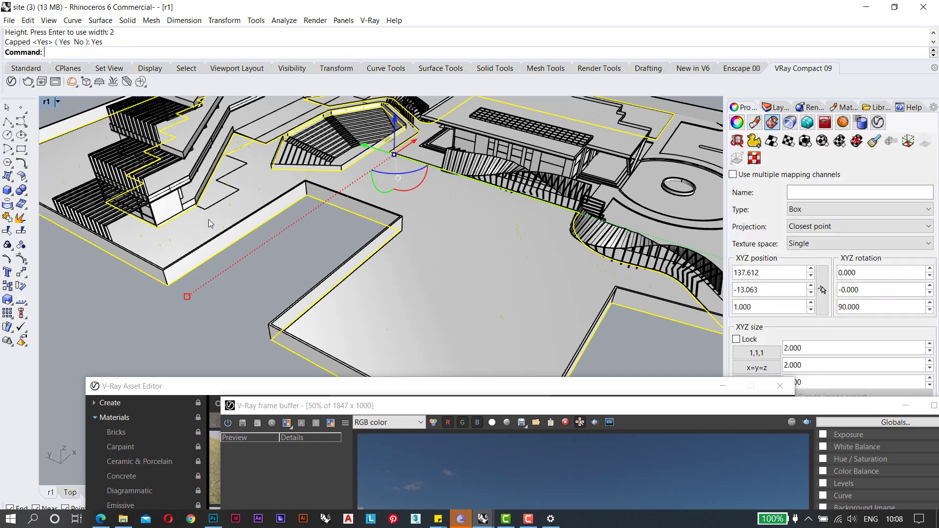
pyautogui.click(299, 271)
# Reframe the r1 viewport over the ground and curved pergola and switch it to the Rendered display mode.
pyautogui.scroll(-6, 317, 257)
pyautogui.moveTo(317, 257); pyautogui.dragTo(319, 214, button='right')
pyautogui.scroll(6, 319, 213)
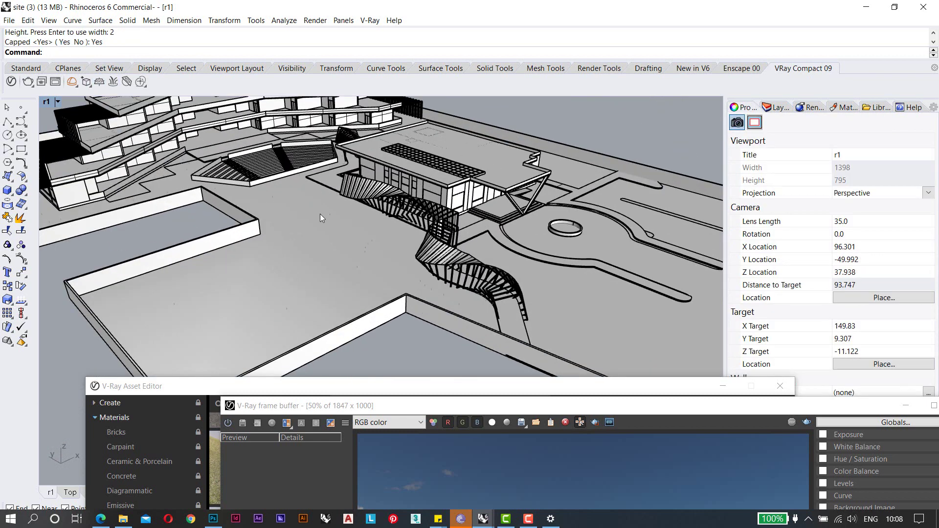
pyautogui.click(47, 103)
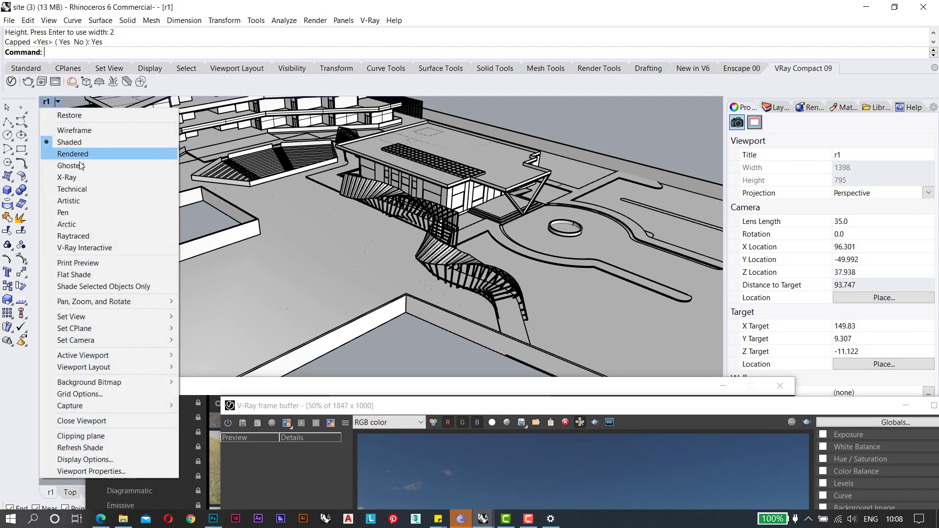
pyautogui.click(73, 154)
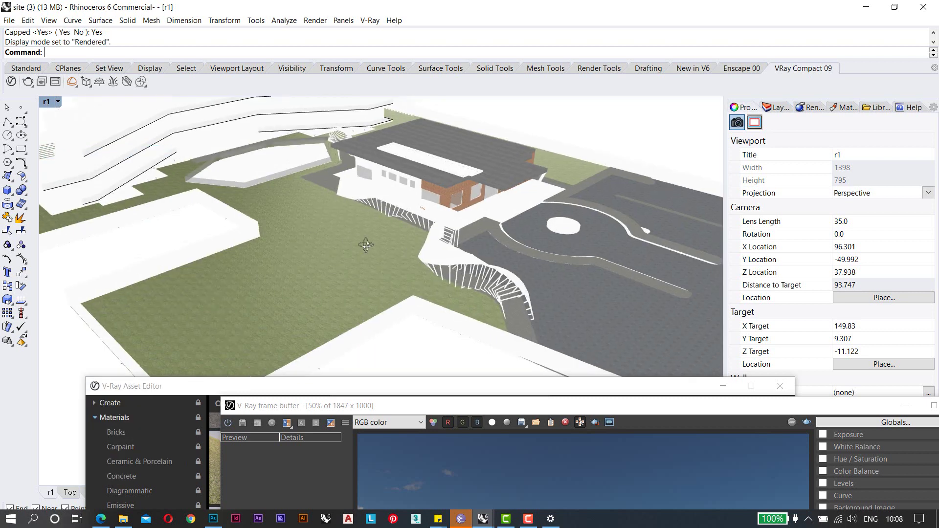
# Frame a low, close view across the grass toward the brick building, test-render it in V-Ray and stop the render.
pyautogui.scroll(5, 329, 221)
pyautogui.moveTo(383, 226); pyautogui.dragTo(487, 254, button='right')
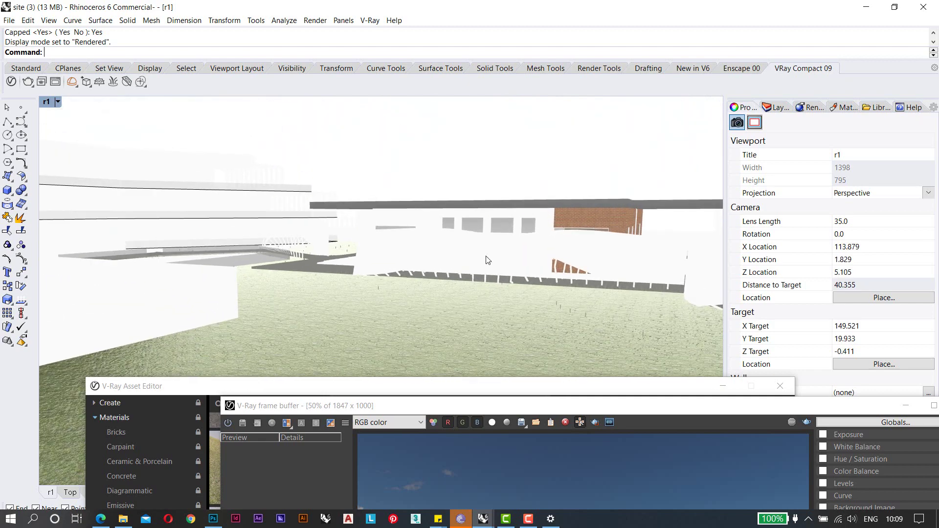
pyautogui.scroll(4, 474, 256)
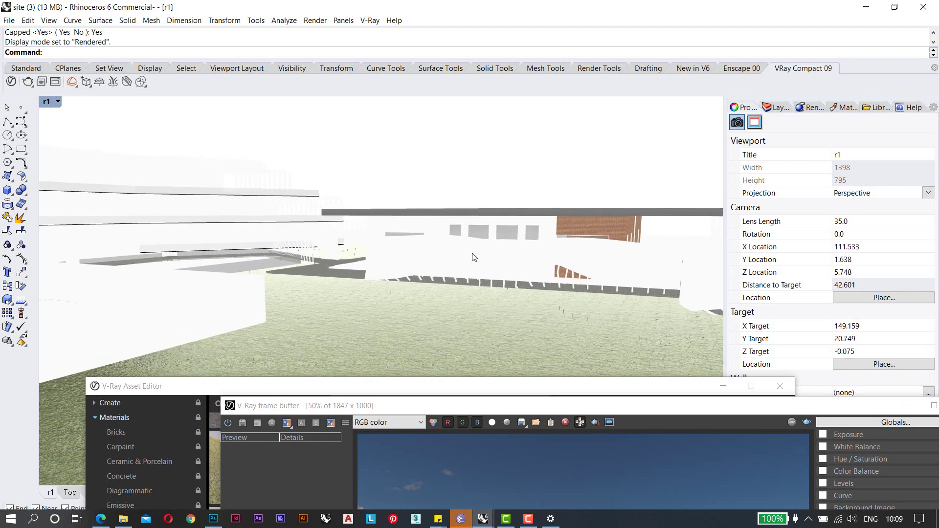
pyautogui.scroll(1, 460, 237)
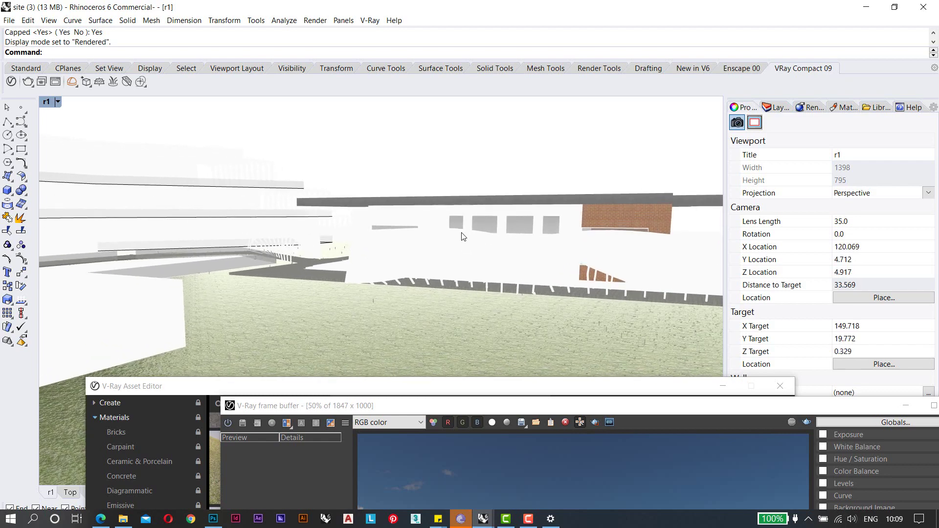
pyautogui.scroll(-2, 463, 236)
pyautogui.keyDown('shift'); pyautogui.moveTo(463, 236); pyautogui.dragTo(463, 250, button='right'); pyautogui.keyUp('shift')
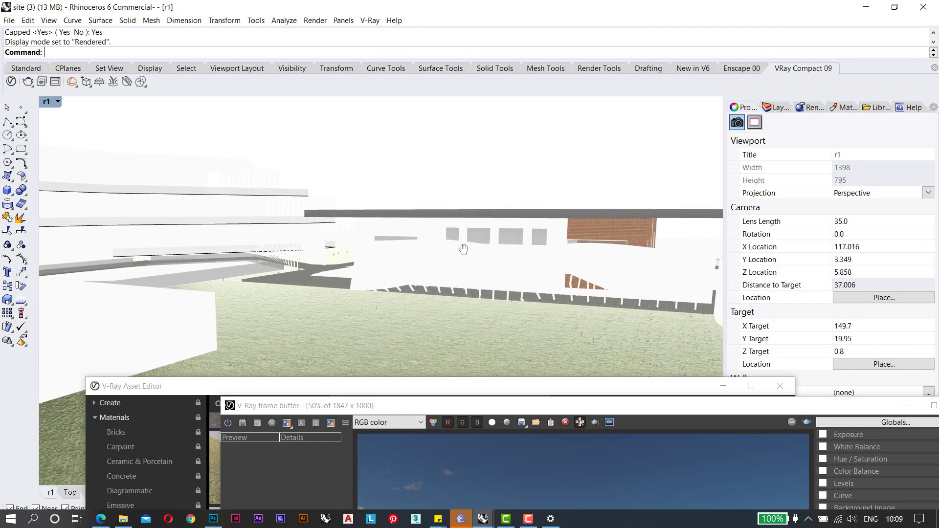
pyautogui.moveTo(498, 388); pyautogui.dragTo(485, 104)
pyautogui.moveTo(787, 412); pyautogui.dragTo(713, 115)
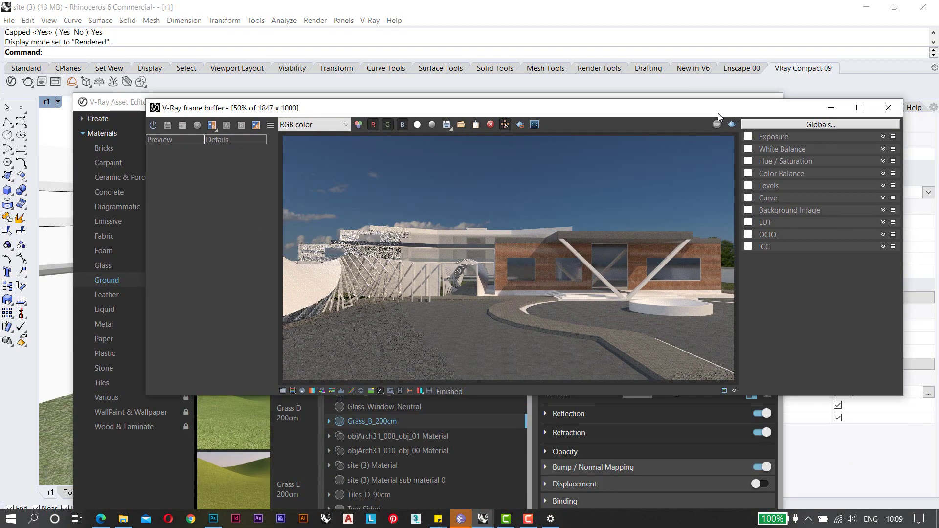
pyautogui.click(732, 125)
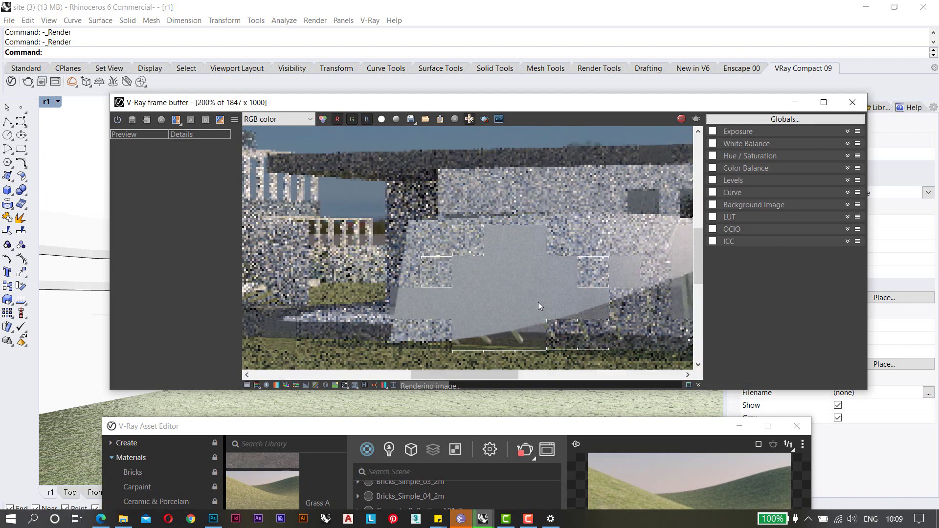
pyautogui.click(682, 119)
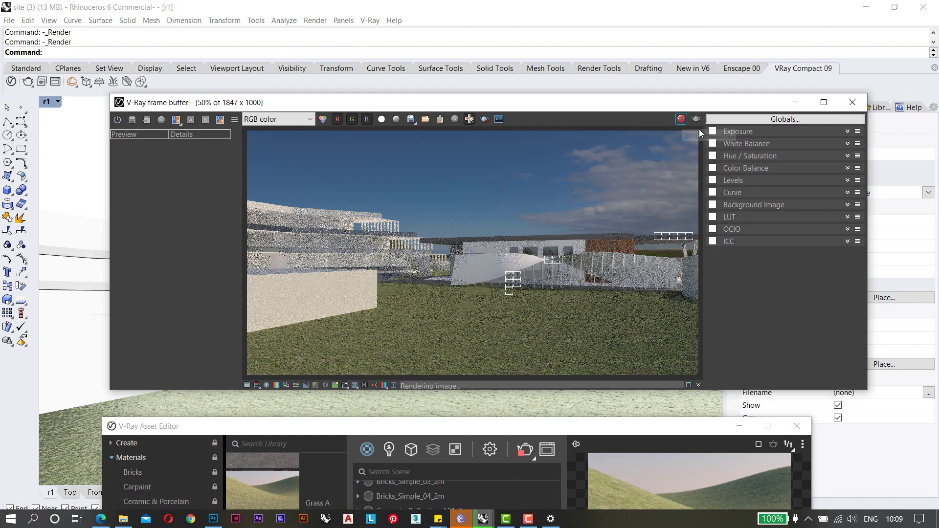